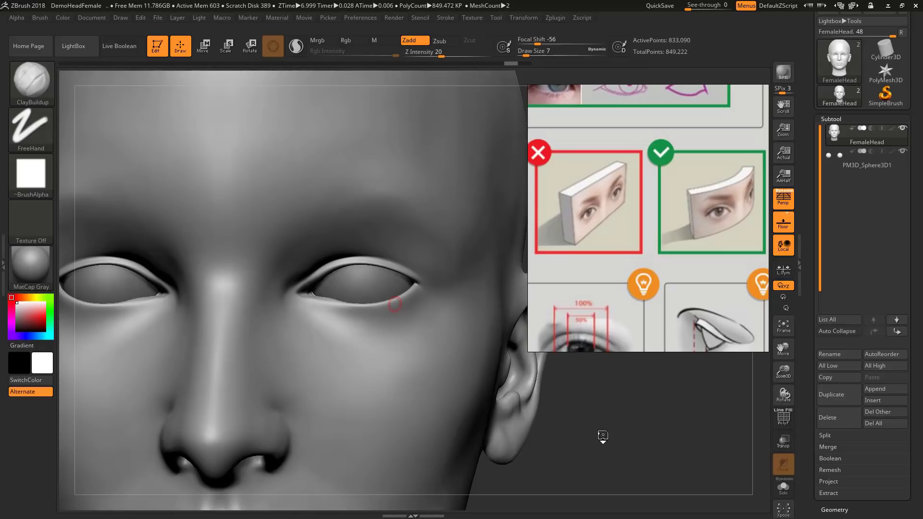
Examine how the eyes sit on the head from front, below, above and three-quarter views against the curved eye-band reference
drag(603, 435, 590, 334)
key(f)
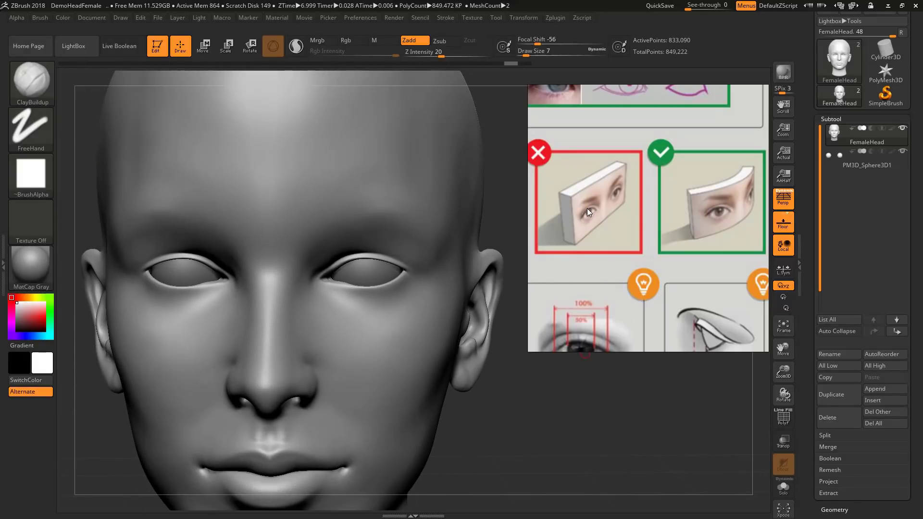
drag(499, 232, 461, 197)
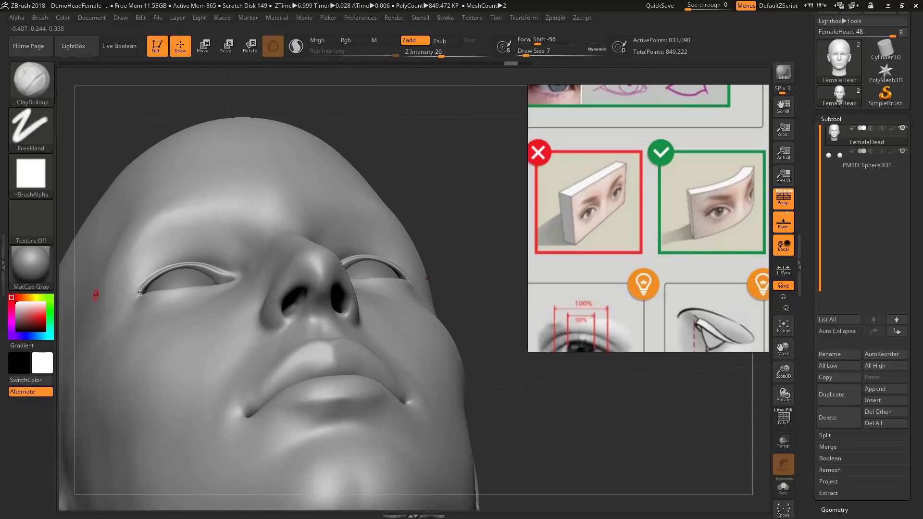
shift+drag(461, 249, 461, 252)
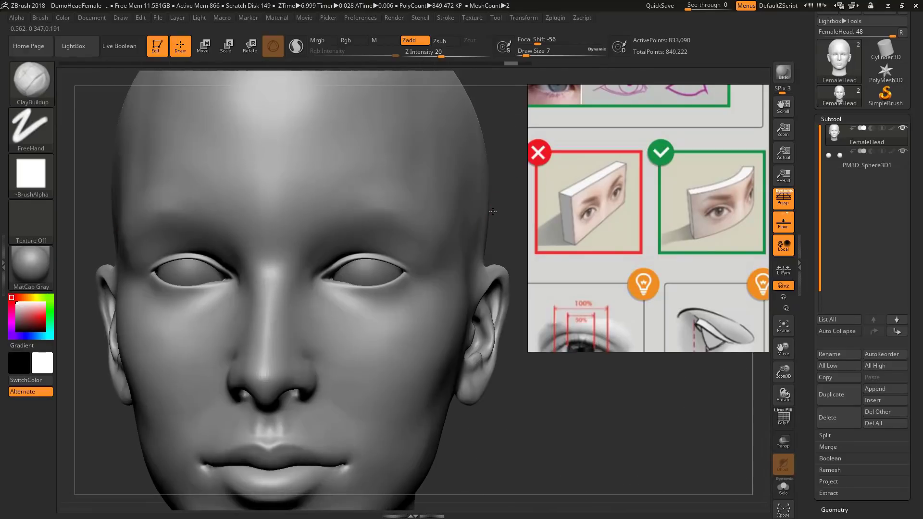
mouse_move(498, 202)
mouse_down()
mouse_move(492, 212)
mouse_move(491, 192)
mouse_move(385, 289)
mouse_up()
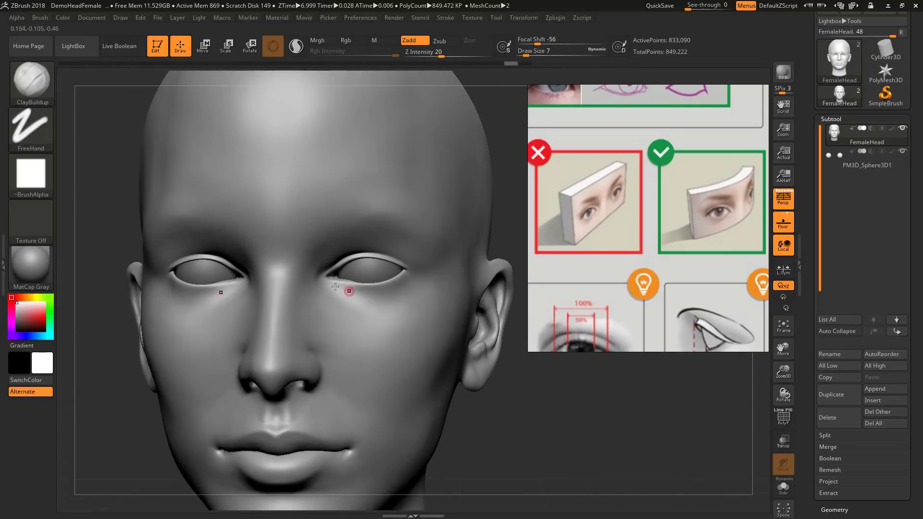
drag(495, 211, 403, 242)
drag(482, 284, 459, 311)
drag(585, 432, 498, 396)
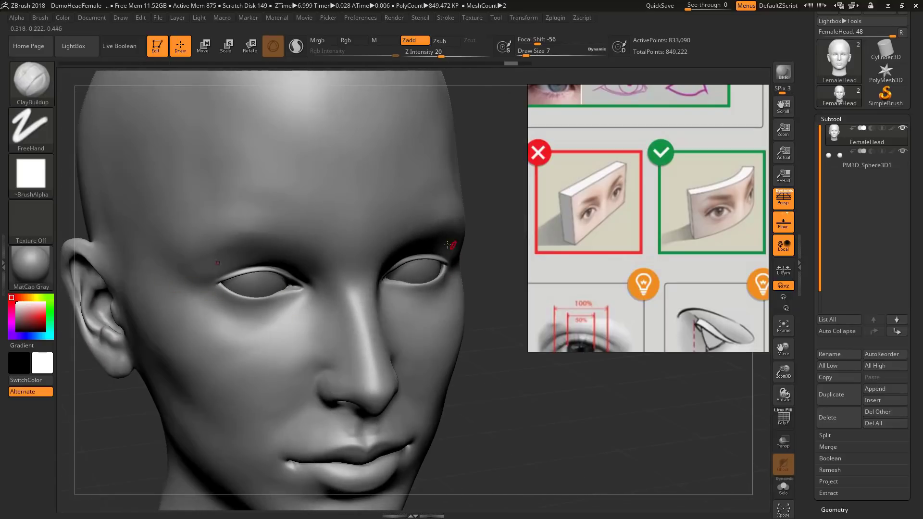
drag(489, 249, 483, 336)
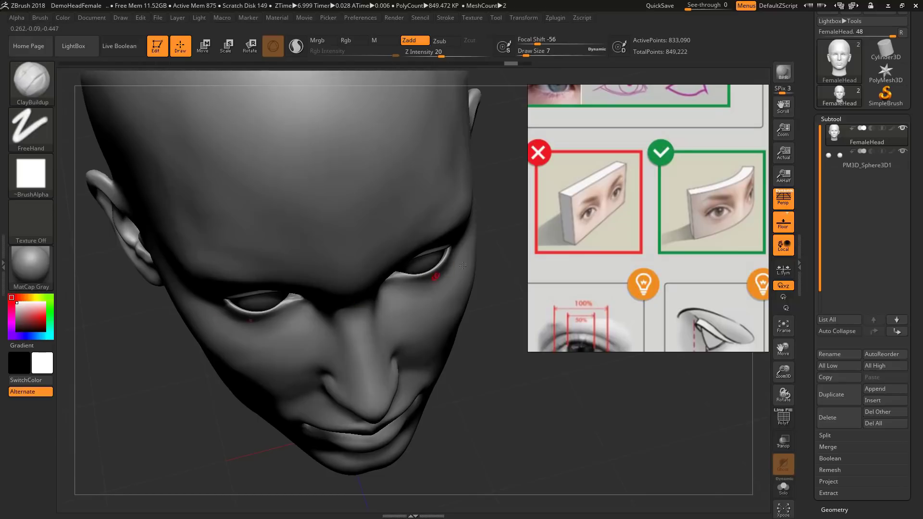
shift+drag(507, 200, 503, 203)
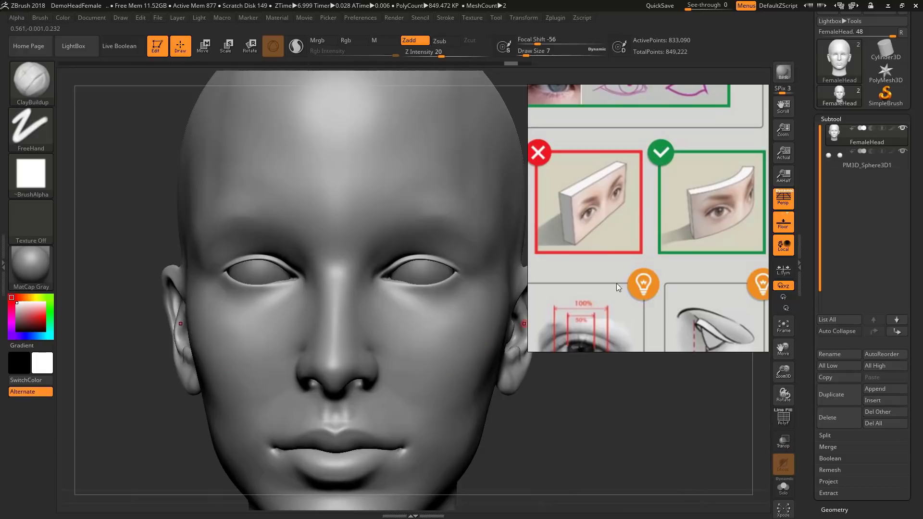
Bring up the "What makes a face look flat?" section of the eye reference board
middle_drag(618, 293, 623, 215)
scroll(623, 264, down, 6)
middle_drag(622, 266, 638, 144)
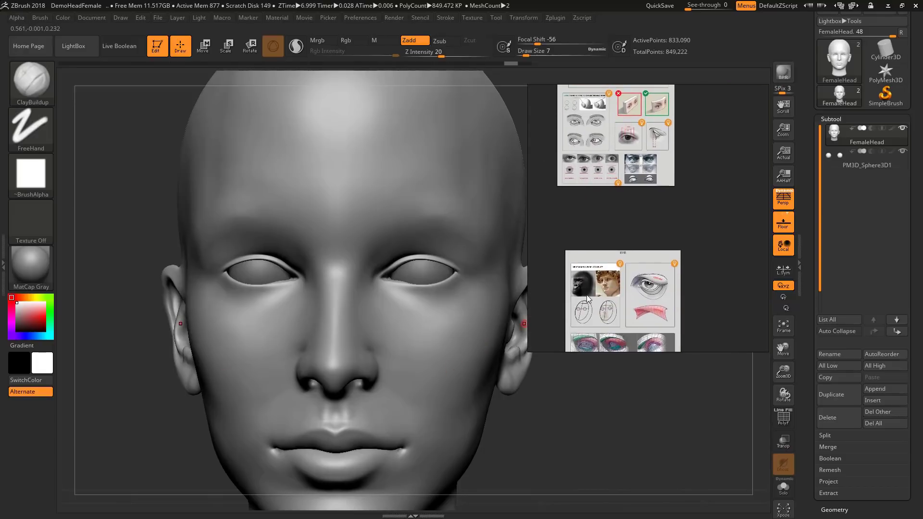
middle_drag(586, 296, 609, 246)
scroll(602, 260, up, 6)
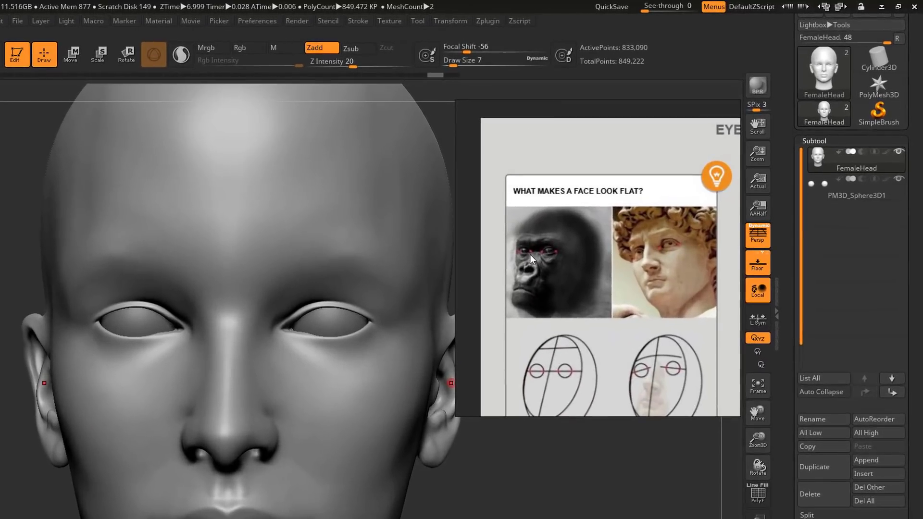
middle_drag(550, 290, 541, 266)
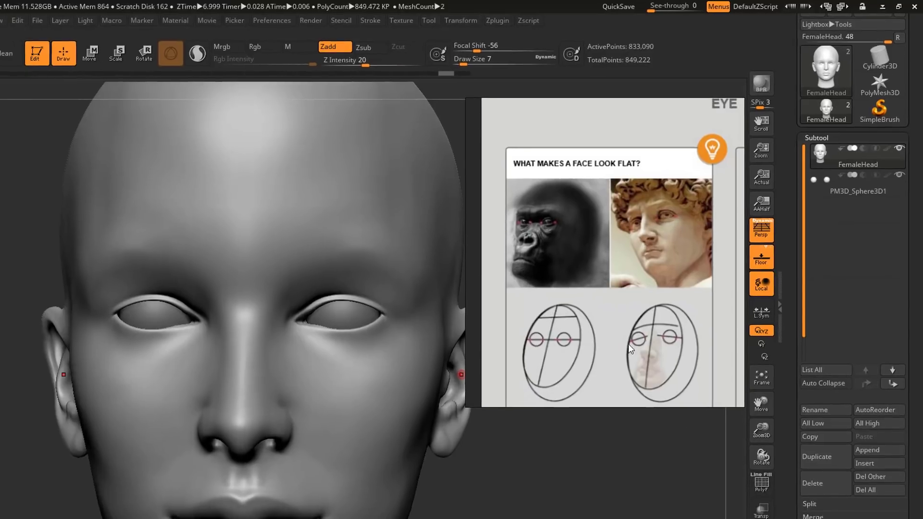
Return the reference board to the flat versus curved eye-band comparison at close range
scroll(621, 350, down, 6)
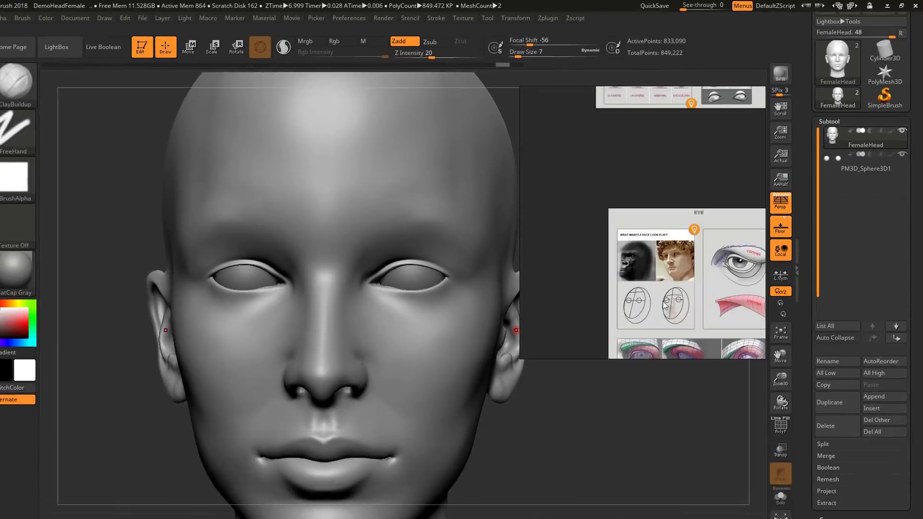
middle_drag(655, 257, 592, 235)
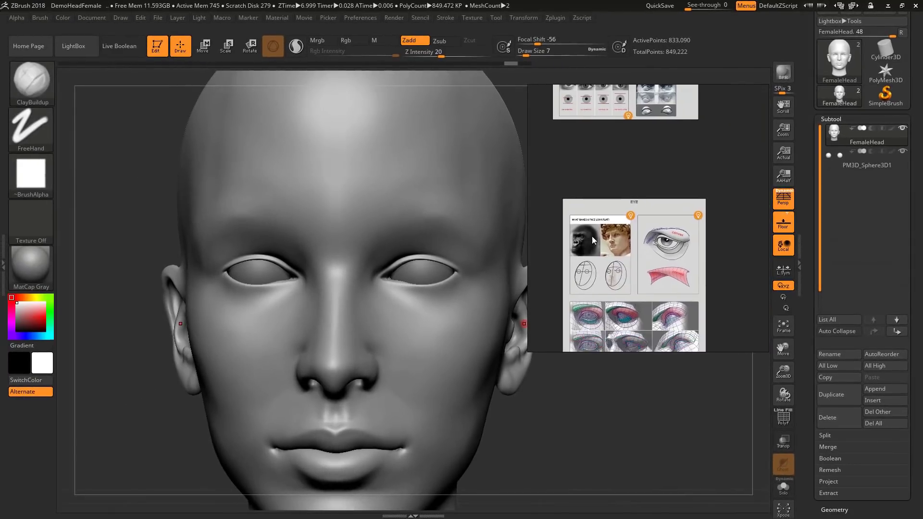
scroll(619, 231, down, 5)
middle_drag(630, 147, 628, 210)
scroll(629, 207, up, 5)
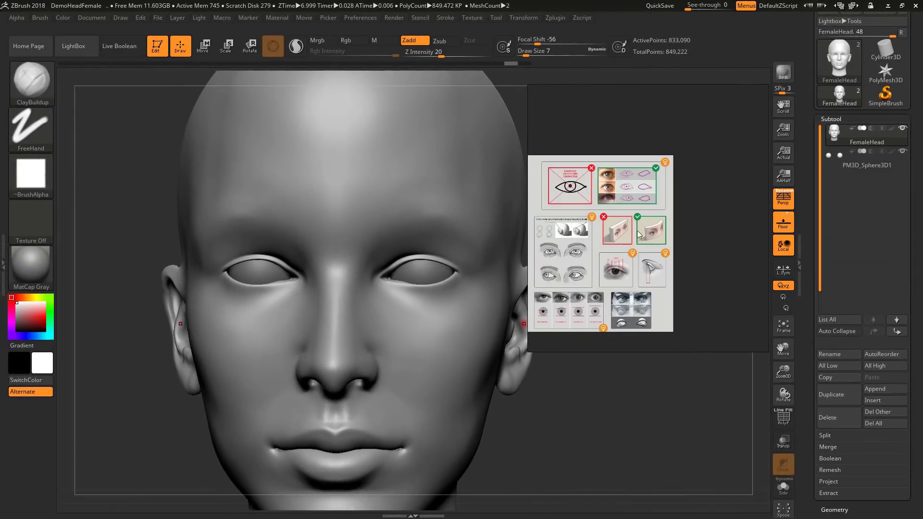
scroll(630, 236, up, 6)
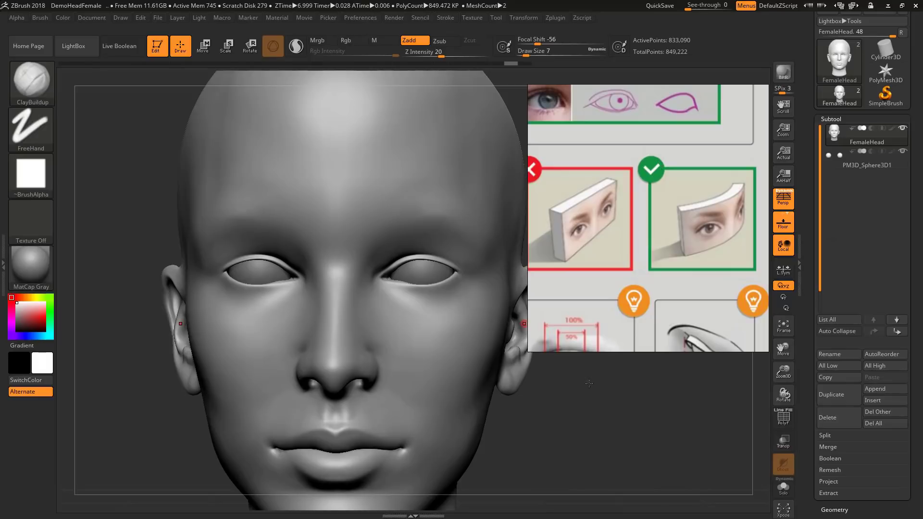
Choose the Move brush and lower the FemaleHead mesh by three subdivision levels
mouse_move(589, 383)
mouse_down()
mouse_move(507, 390)
mouse_move(365, 346)
mouse_move(284, 308)
mouse_move(187, 298)
mouse_move(202, 306)
mouse_up()
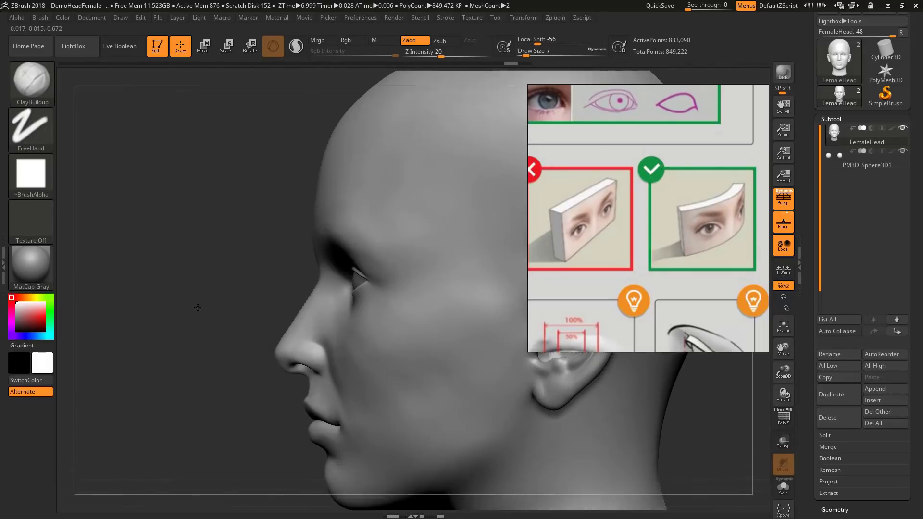
click(30, 89)
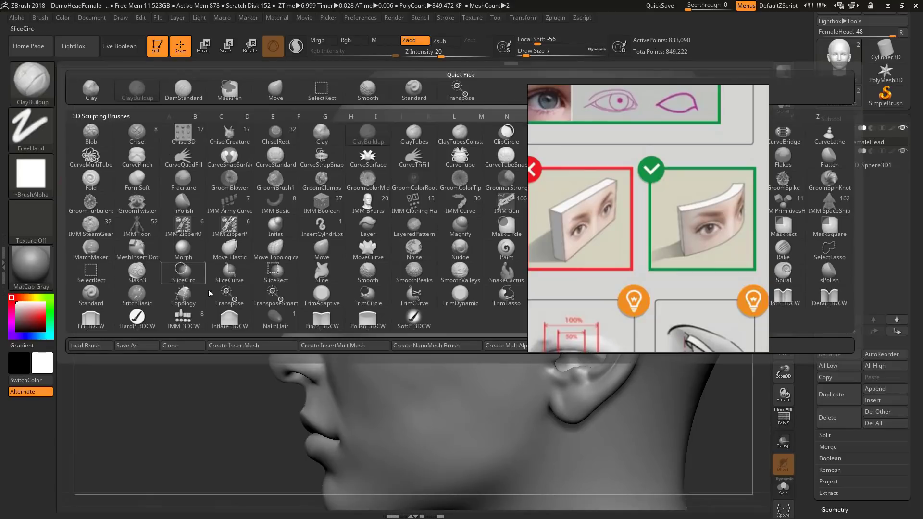
click(288, 99)
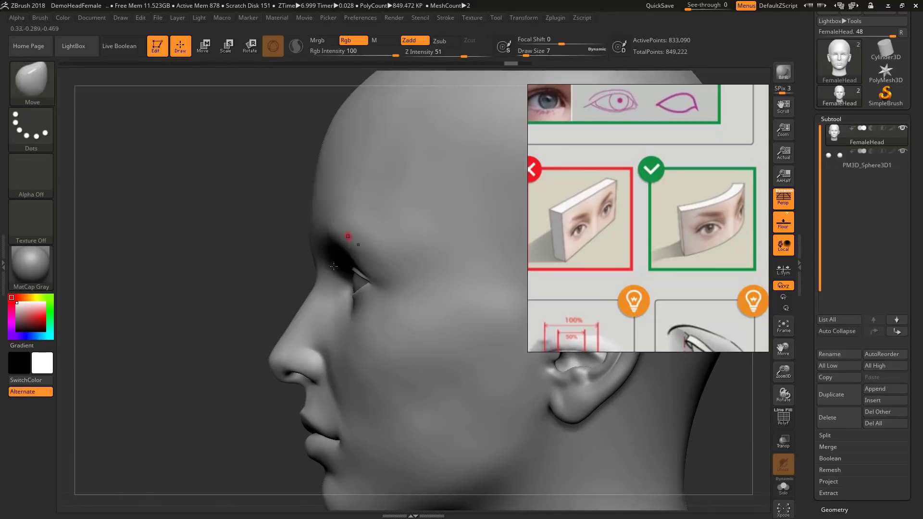
key(shift)
key(shift+d)
key(shift+d)
key(shift+d)
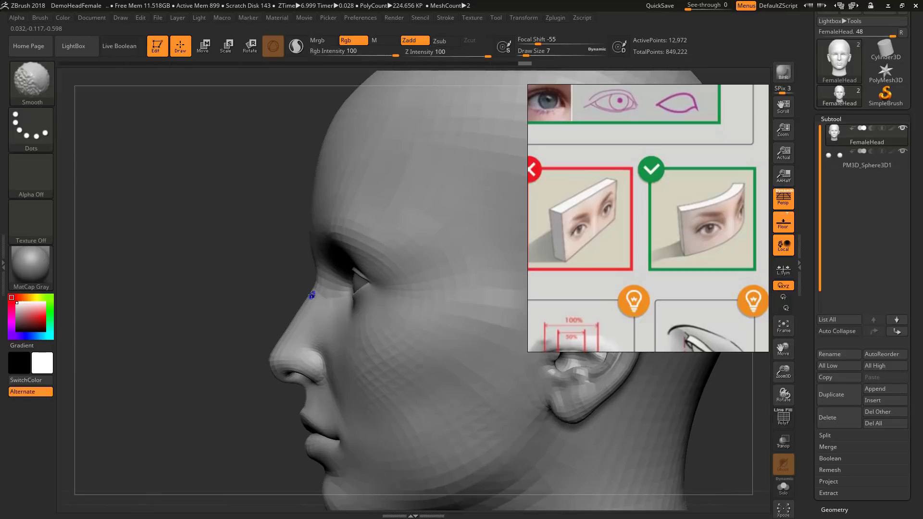
Set the draw size to 83 and pull the outer corner of the eye back toward the ear in profile
key(s)
drag(368, 286, 389, 289)
drag(259, 272, 335, 270)
drag(206, 278, 161, 279)
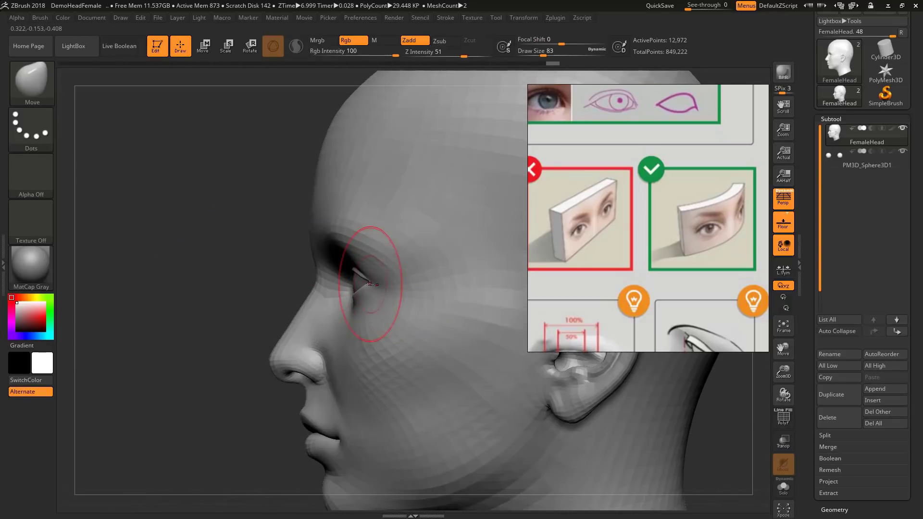
drag(370, 284, 380, 285)
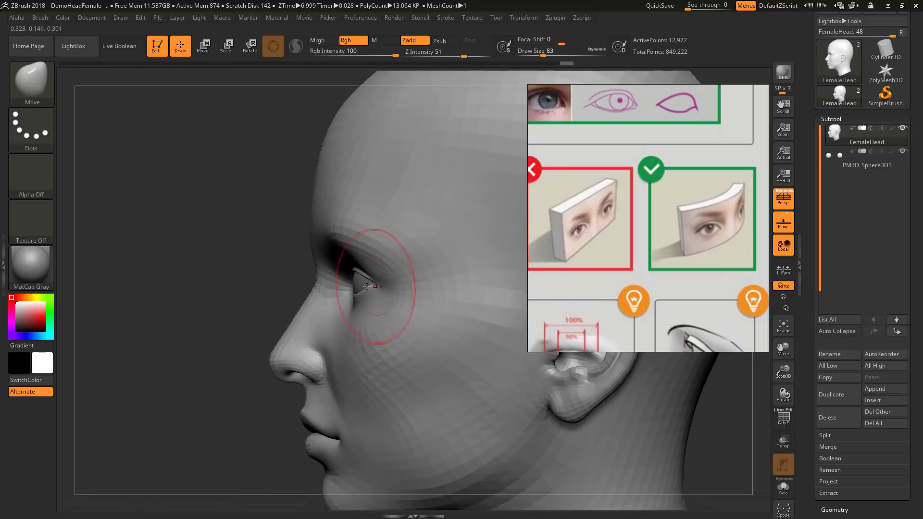
alt+drag(200, 284, 206, 307)
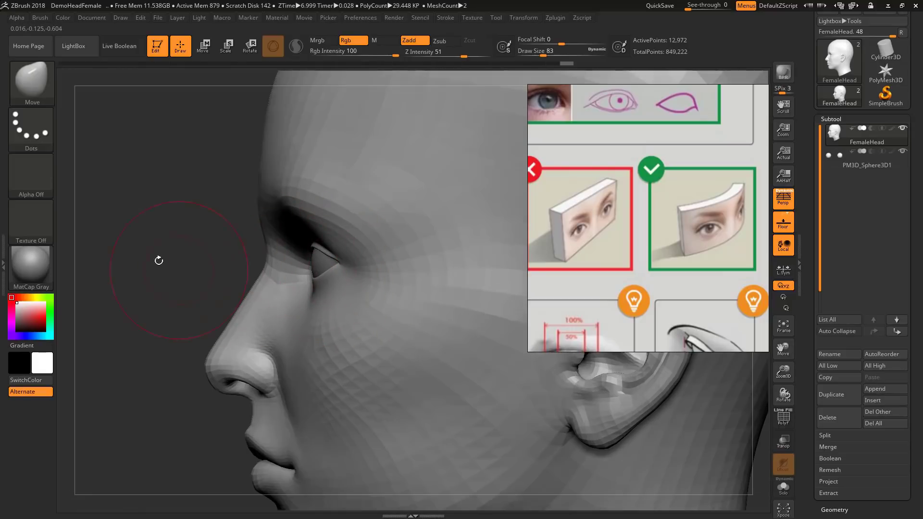
drag(159, 259, 221, 221)
mouse_move(479, 204)
mouse_down()
mouse_move(463, 131)
mouse_move(357, 162)
mouse_move(395, 142)
mouse_up()
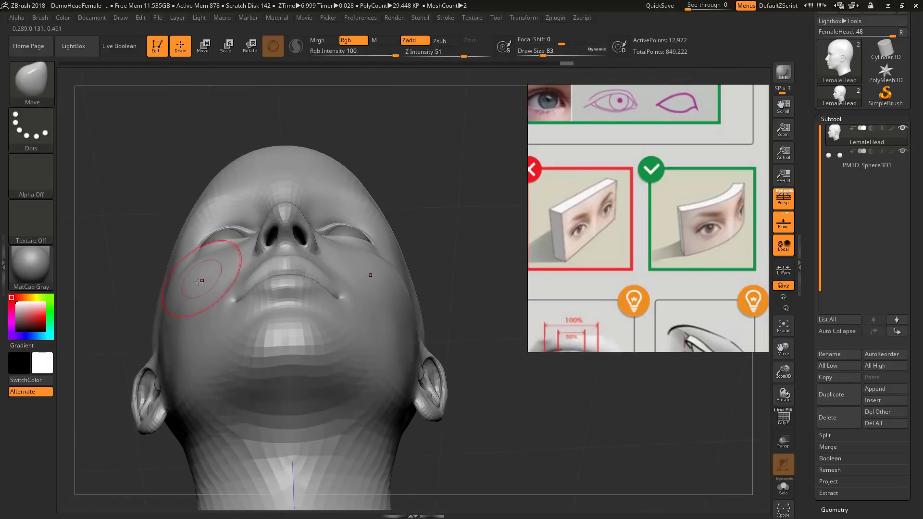
mouse_move(410, 177)
mouse_down()
mouse_move(400, 139)
mouse_move(384, 207)
mouse_move(344, 227)
mouse_move(353, 242)
mouse_up()
Undo the last Move stroke and reshape the eye region in profile again to curve it around the face
key(s)
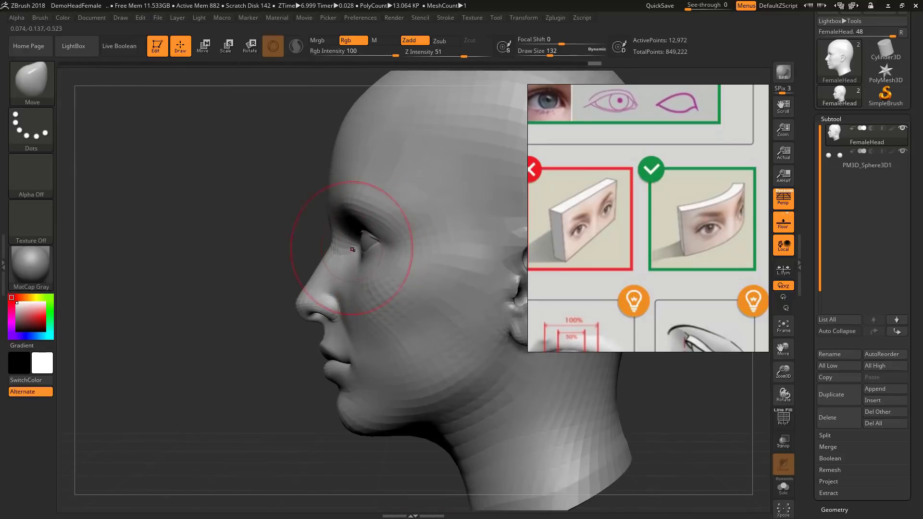
key(ctrl+z)
key(s)
drag(382, 246, 382, 245)
drag(224, 249, 384, 250)
mouse_move(477, 158)
mouse_down()
mouse_move(477, 145)
mouse_move(433, 96)
mouse_up()
Reduce the Move brush's draw size to 41 and refine the eyelids toward the outer eye corner
key(s)
drag(394, 272, 387, 271)
drag(465, 162, 423, 191)
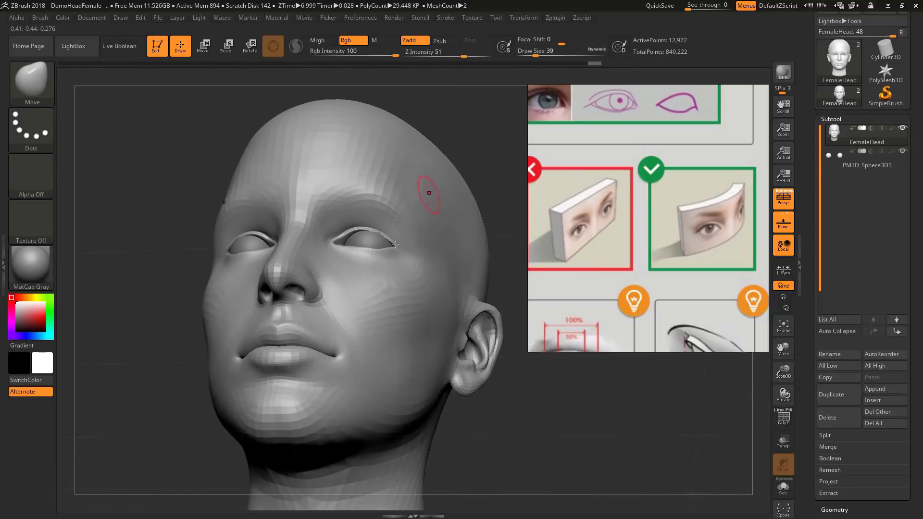
mouse_move(484, 141)
mouse_down()
mouse_move(501, 172)
mouse_move(477, 128)
mouse_move(455, 171)
mouse_up()
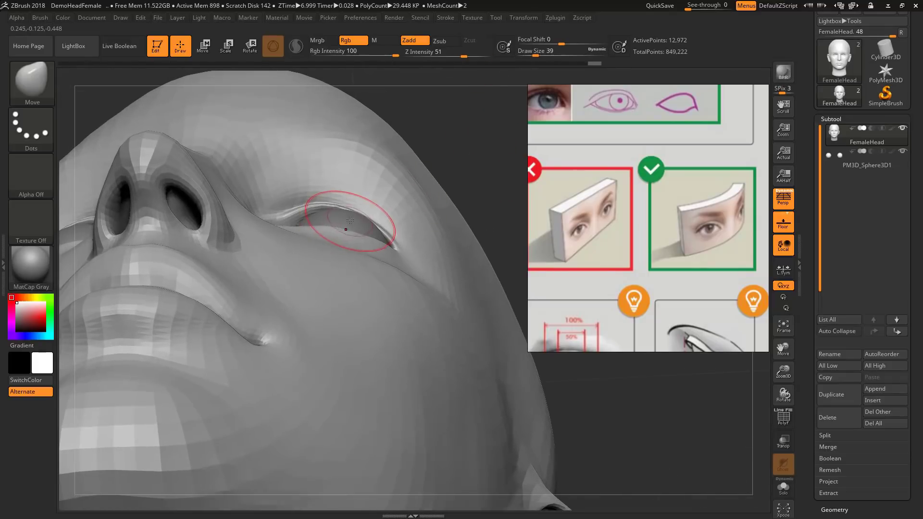
key(s)
drag(350, 220, 354, 219)
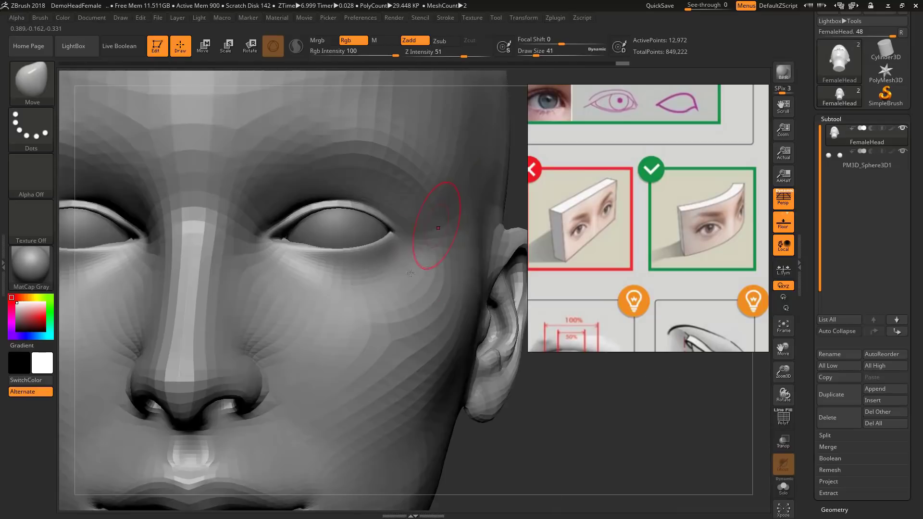
Enlarge the draw size to 56 and adjust the eyelids' curvature around the eyeball from below, undoing one unwanted stroke
mouse_move(575, 403)
mouse_down()
mouse_move(546, 331)
mouse_move(569, 307)
mouse_move(386, 213)
mouse_up()
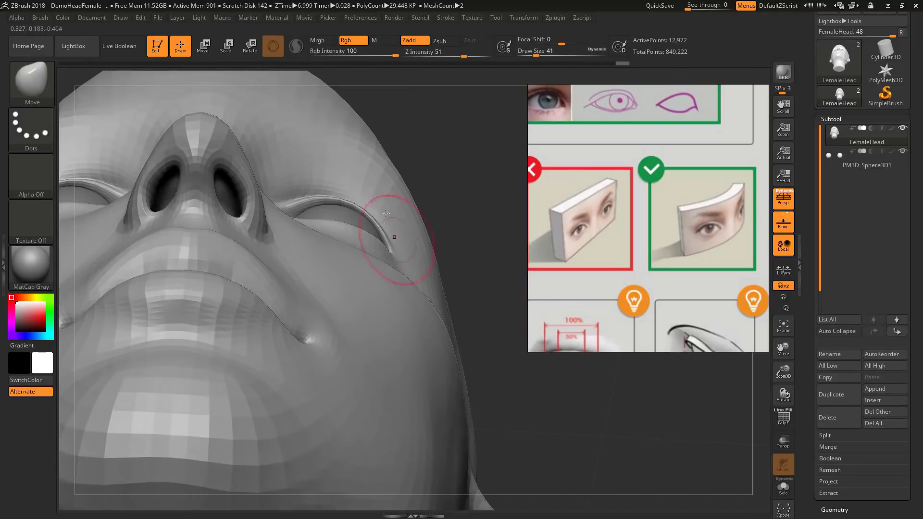
drag(429, 178, 340, 229)
drag(468, 165, 475, 161)
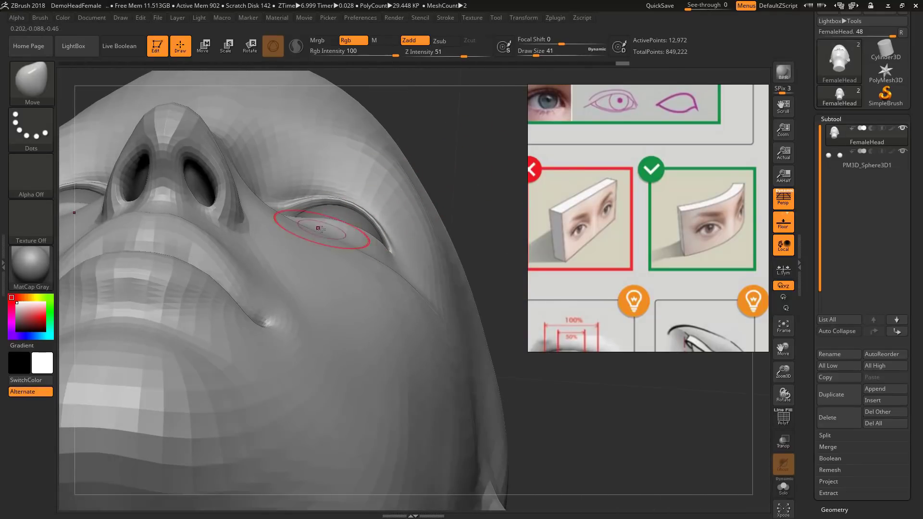
key(s)
drag(324, 227, 329, 225)
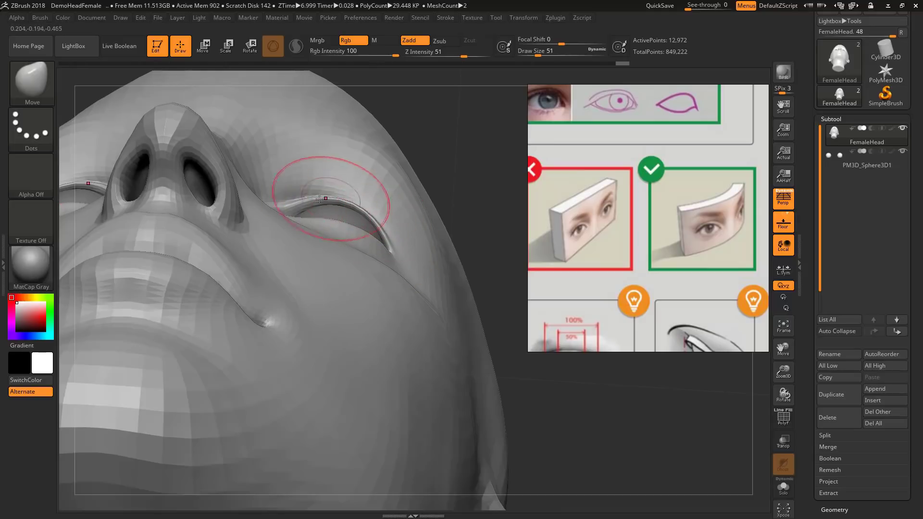
key(s)
drag(331, 211, 307, 221)
key(ctrl+z)
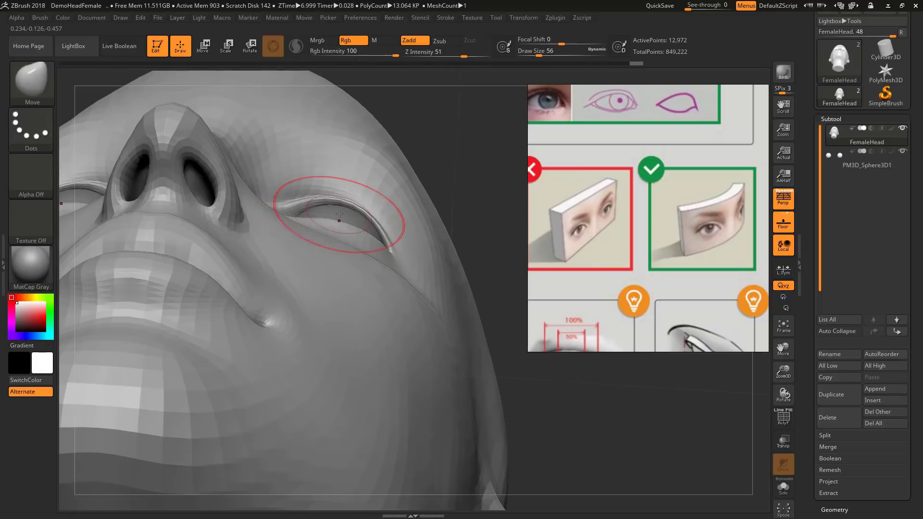
mouse_move(343, 212)
mouse_down()
mouse_move(332, 208)
mouse_move(369, 222)
mouse_up()
Inspect the reshaped eyes from below and the front, and bring up the "Every eye has its own character!" reference
mouse_move(457, 152)
mouse_down()
mouse_move(457, 142)
mouse_move(424, 149)
mouse_move(436, 149)
mouse_move(418, 193)
mouse_move(465, 177)
mouse_move(373, 247)
mouse_up()
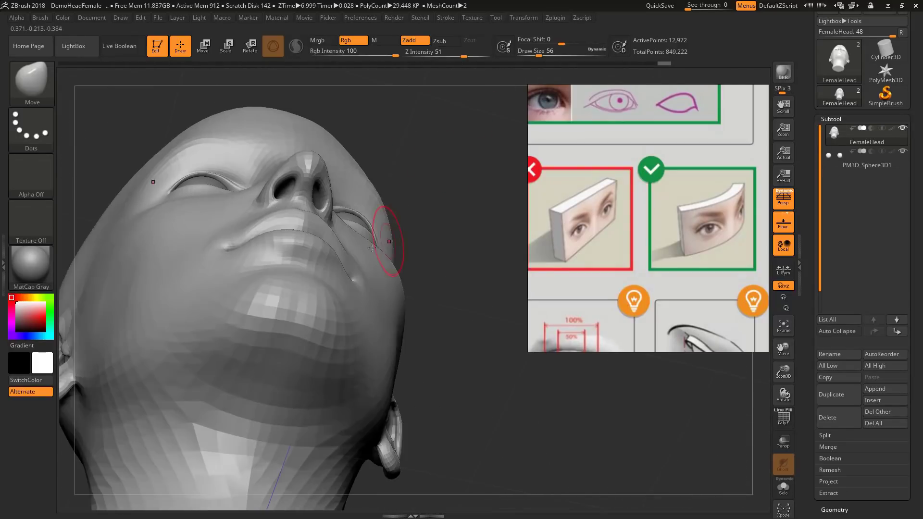
drag(354, 217, 402, 236)
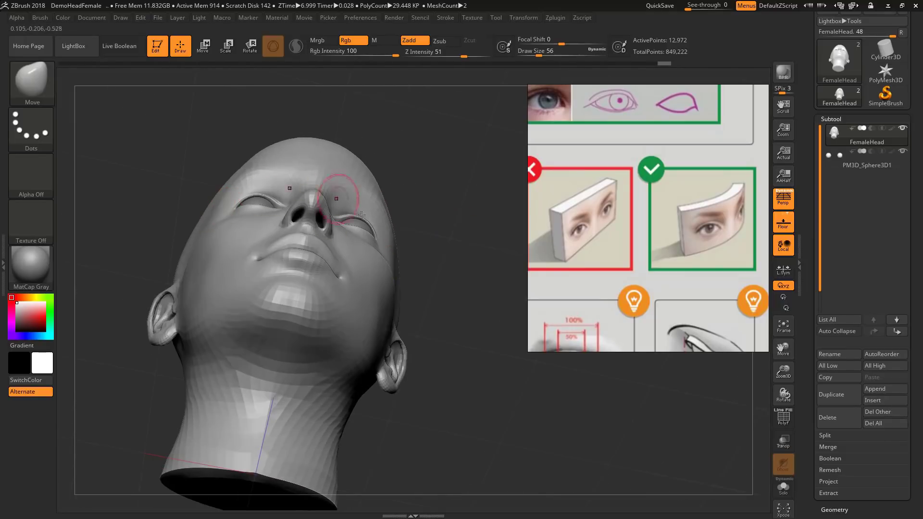
drag(461, 183, 476, 223)
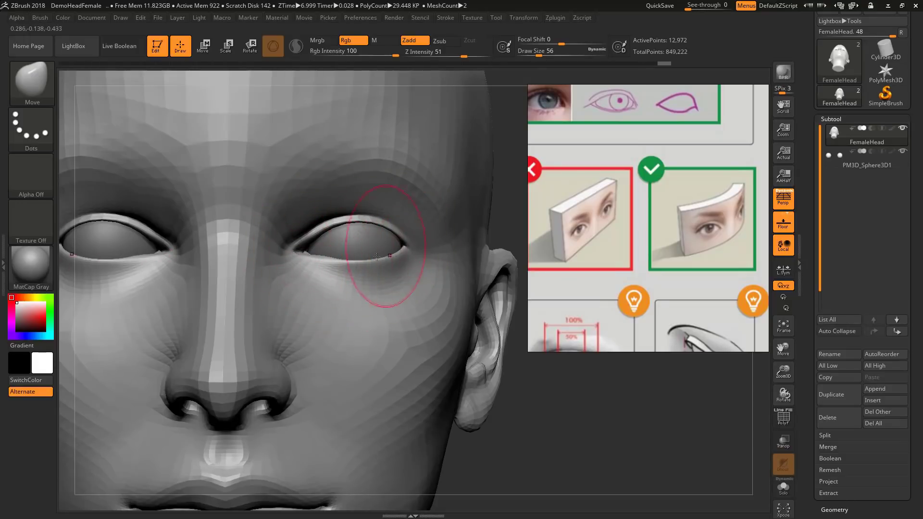
drag(499, 192, 505, 186)
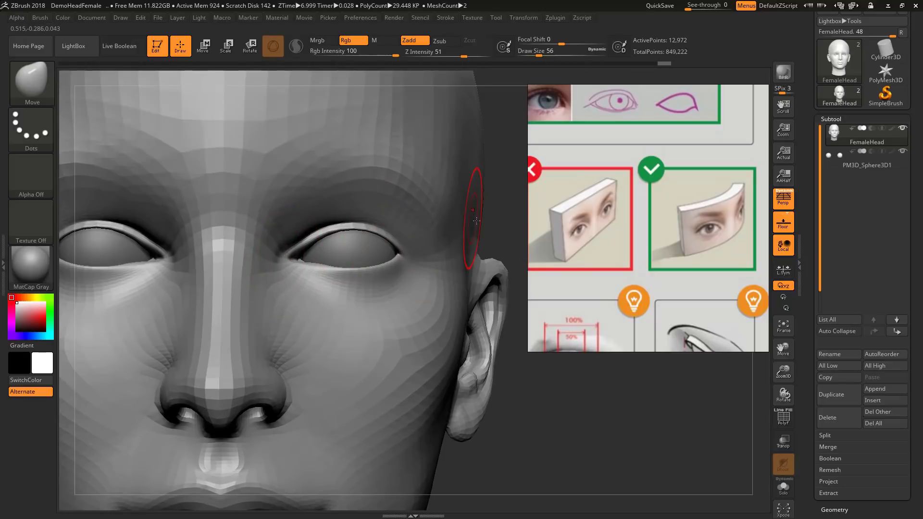
scroll(592, 228, down, 4)
scroll(616, 233, up, 5)
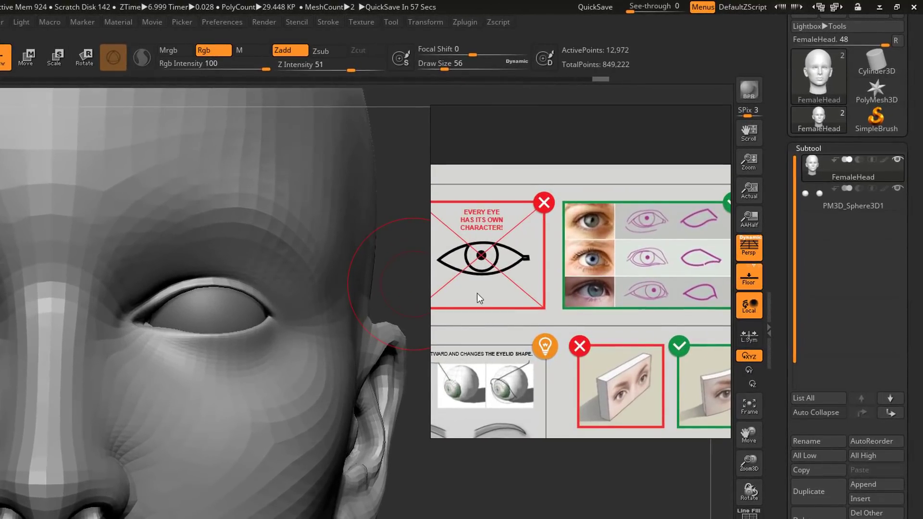
Bring the reference's three correct eye drawings into view and raise the head to its highest subdivision level
drag(490, 286, 502, 284)
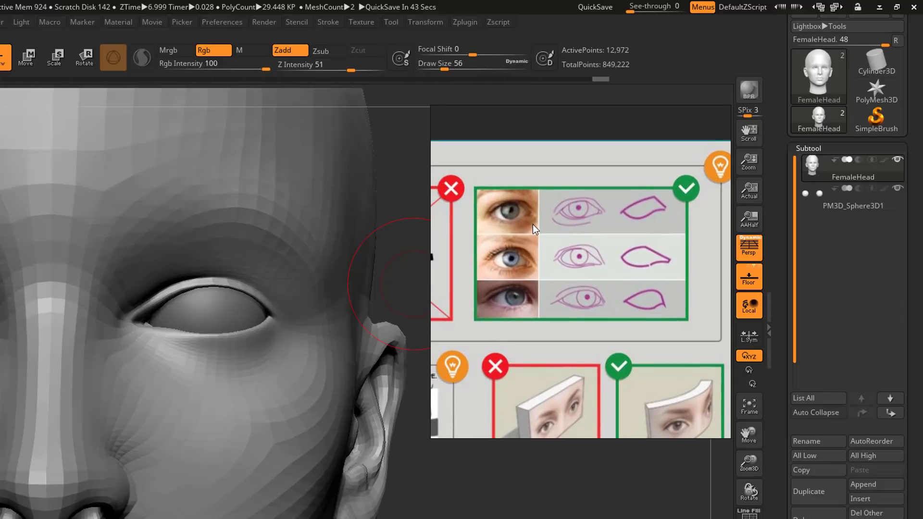
mouse_move(399, 265)
mouse_down()
mouse_move(377, 364)
mouse_move(159, 308)
mouse_up()
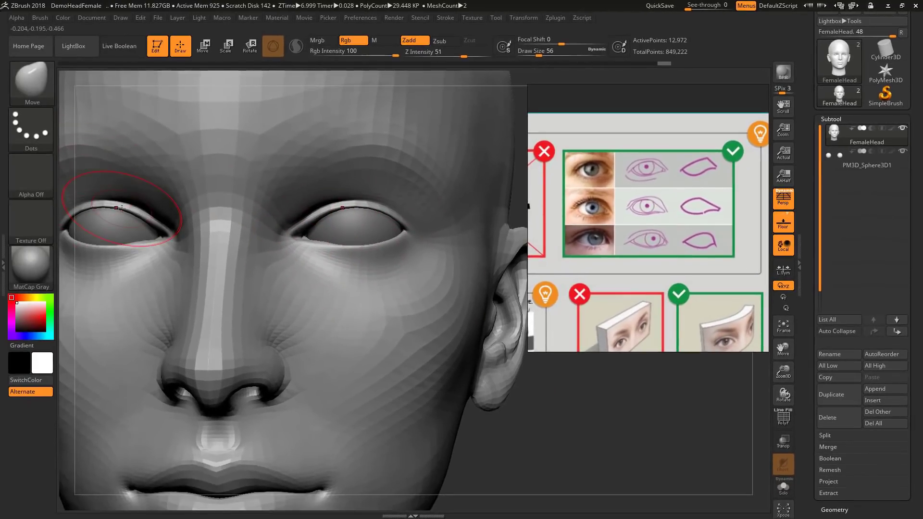
key(d)
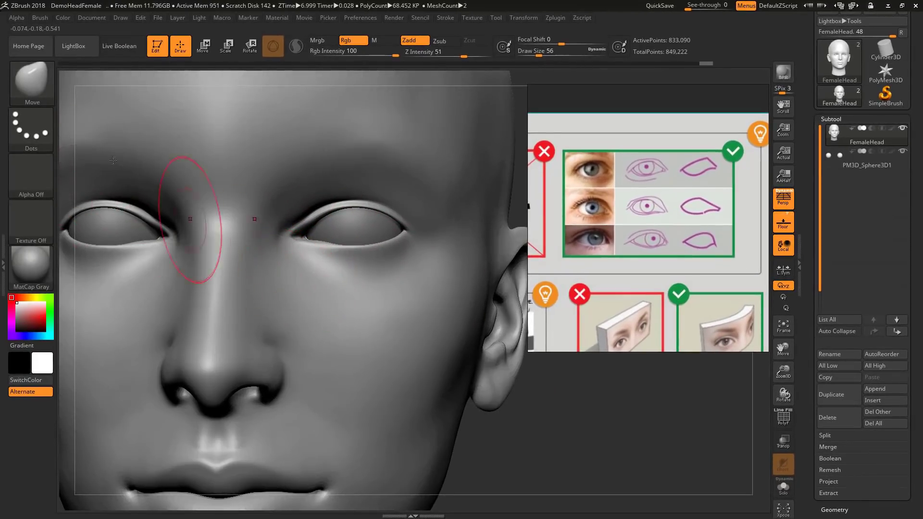
Sketch an almond-shaped eye outline on the cheek with the DamStandard brush at draw size 6, and undo its strokes
click(34, 82)
click(183, 92)
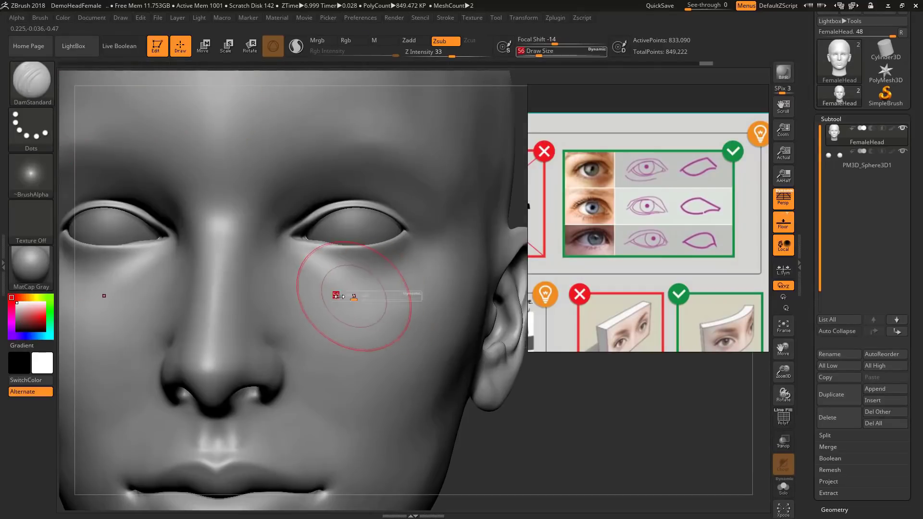
key(s)
drag(356, 299, 342, 299)
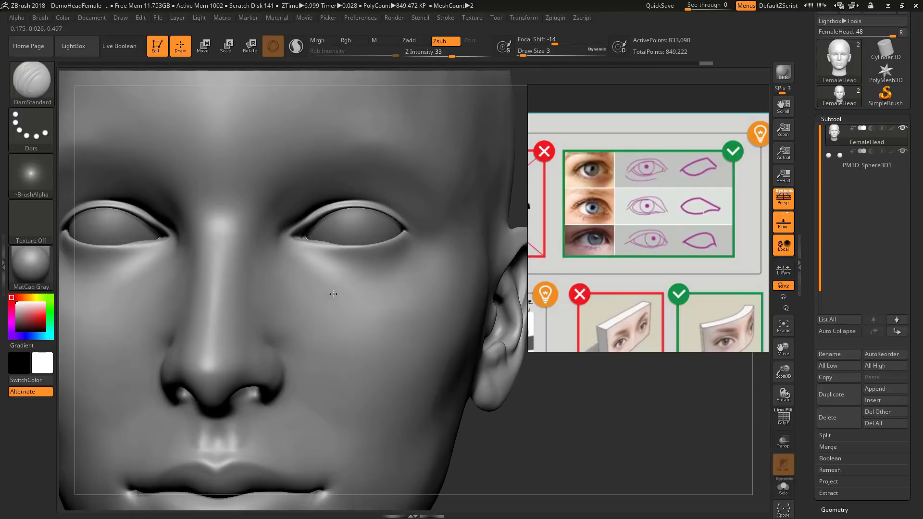
key(s)
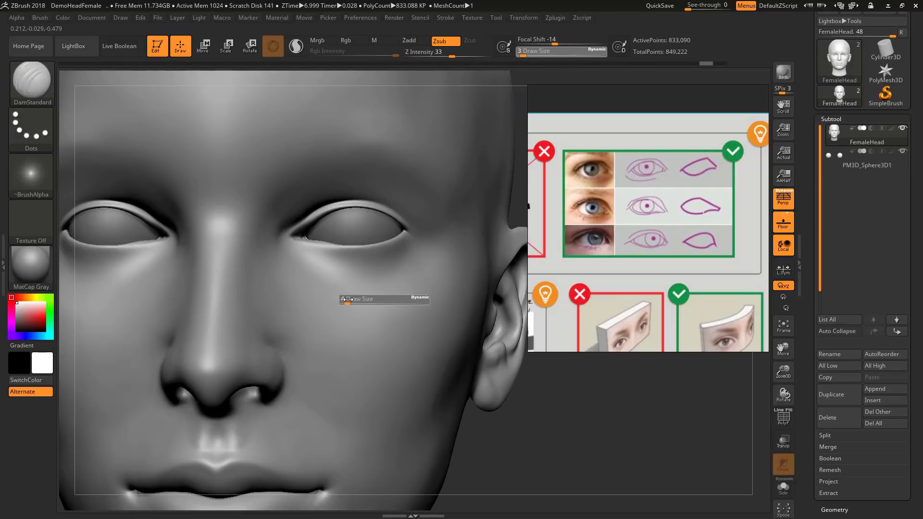
drag(343, 300, 401, 302)
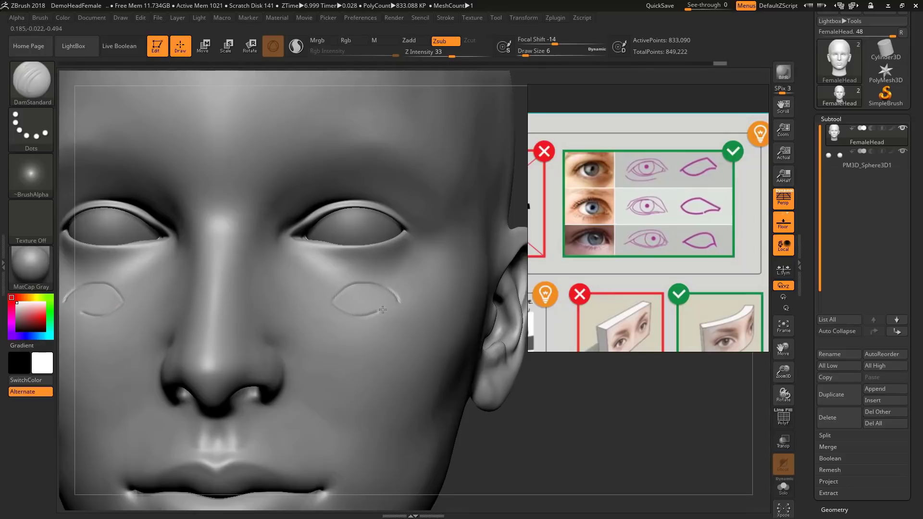
key(ctrl+z)
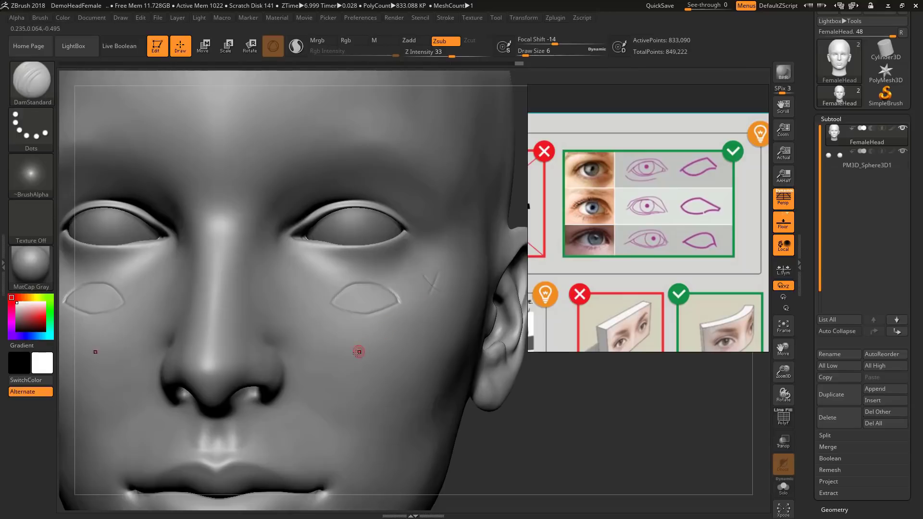
key(ctrl+z)
key(ctrl+z)
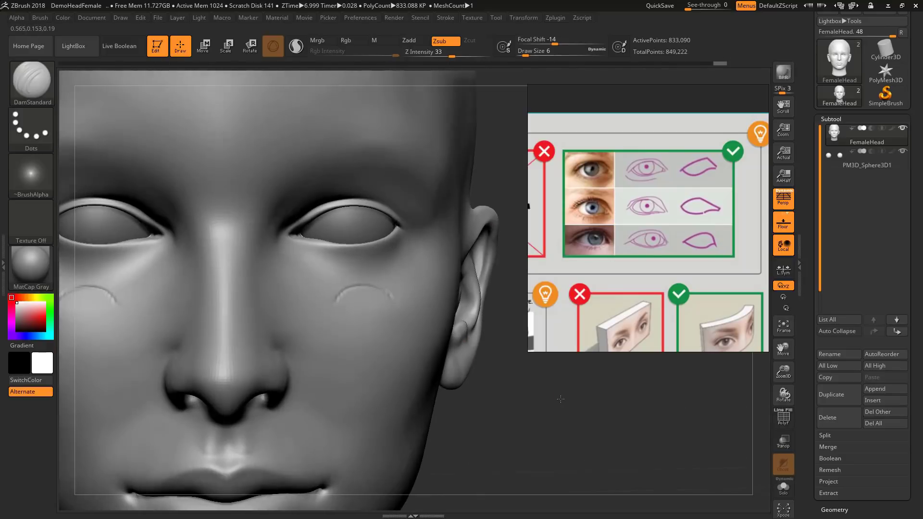
Mark the peak of the sketched upper-lid arc with a short stroke, moving it toward the nose, and undo the marks
alt+drag(575, 392, 588, 382)
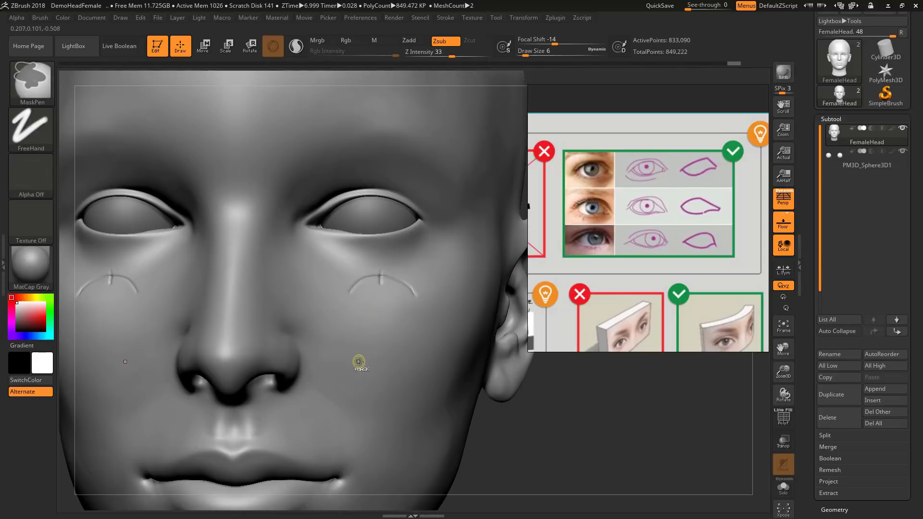
mouse_move(360, 339)
shift+mouse_down()
mouse_move(360, 278)
mouse_move(366, 285)
shift+mouse_up()
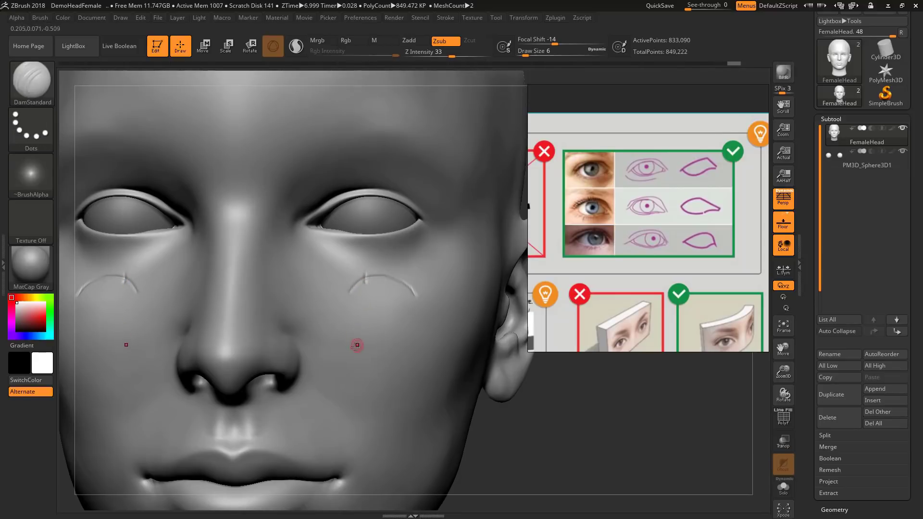
key(ctrl)
key(ctrl+z)
key(ctrl+z)
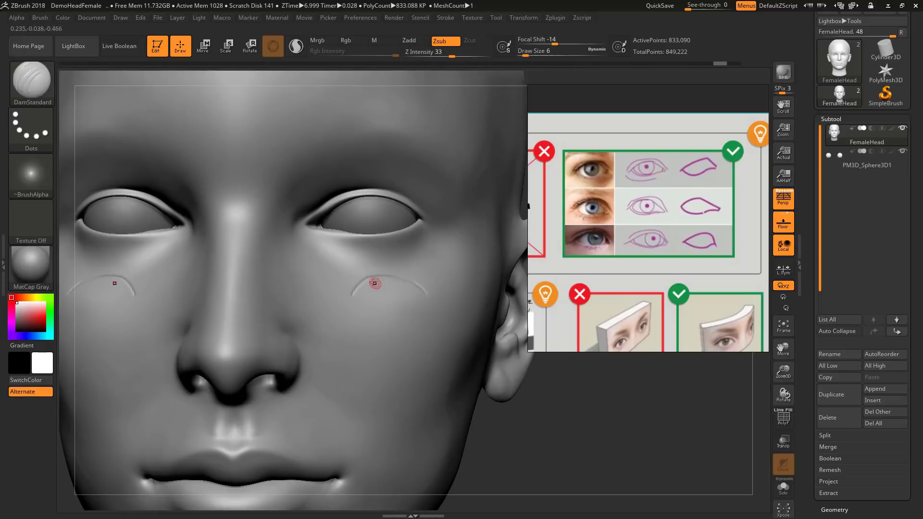
Sketch an asymmetric eye outline on the cheek, with its upper peak toward the nose and its lowest point toward the outer corner
click(382, 275)
key(ctrl+z)
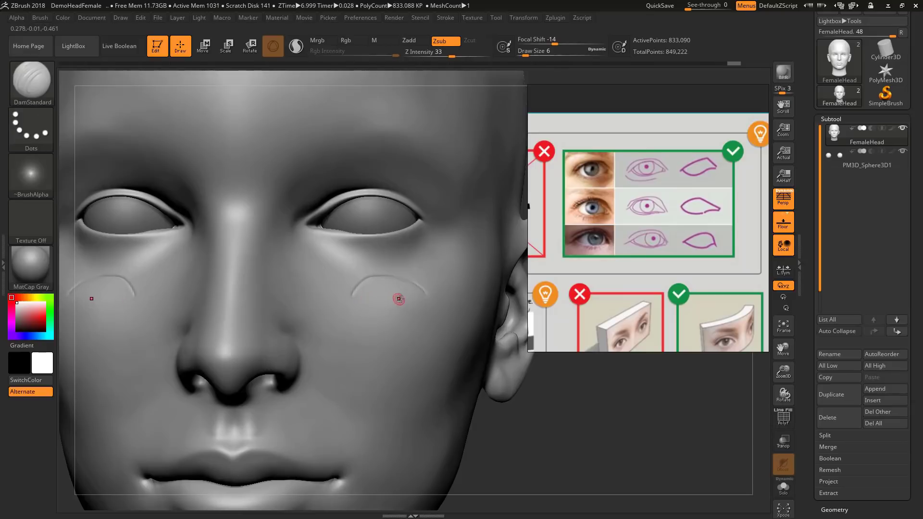
drag(399, 302, 400, 303)
key(ctrl)
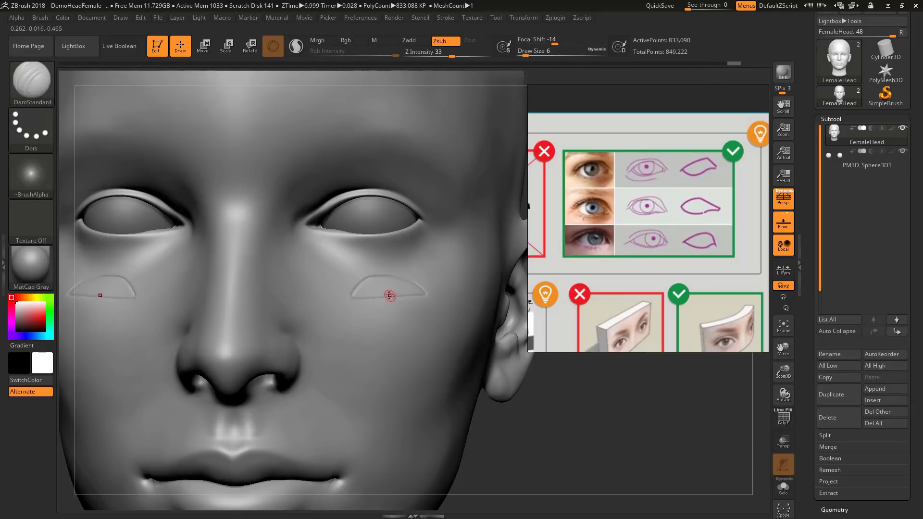
drag(386, 299, 385, 301)
key(ctrl+z)
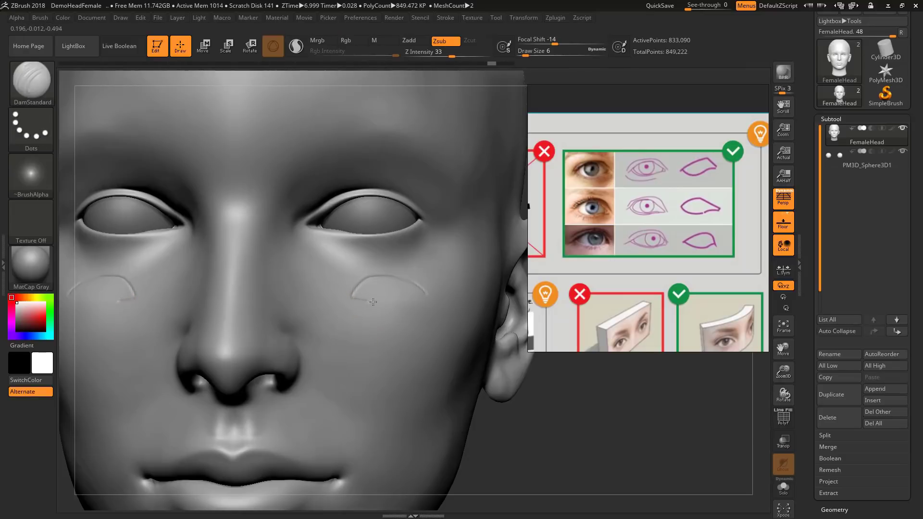
key(ctrl+z)
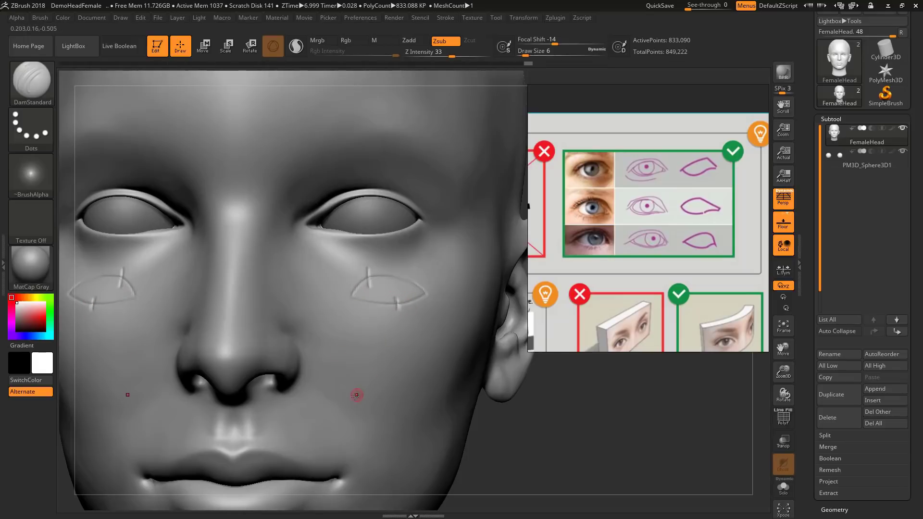
Sketch a smaller symmetrical eye outline below the first for comparison, and undo all the cheek sketches
key(ctrl)
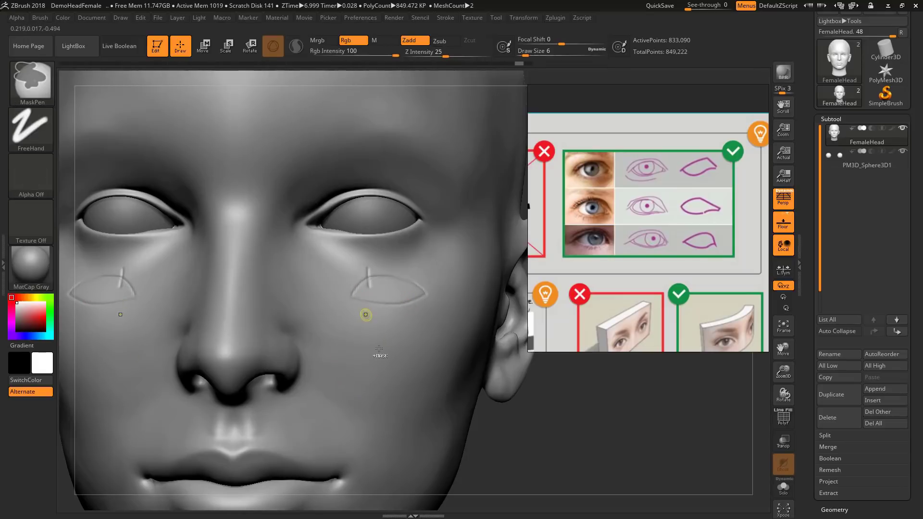
drag(350, 355, 388, 341)
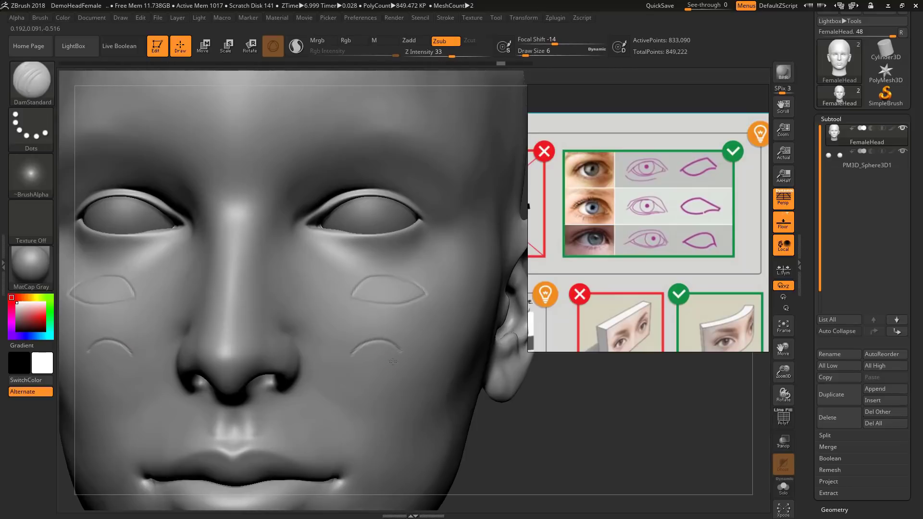
click(378, 345)
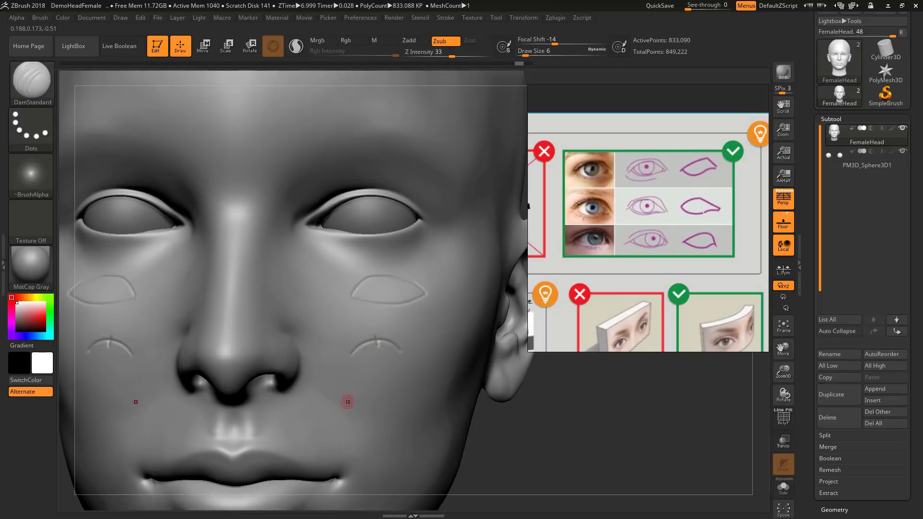
key(ctrl+z)
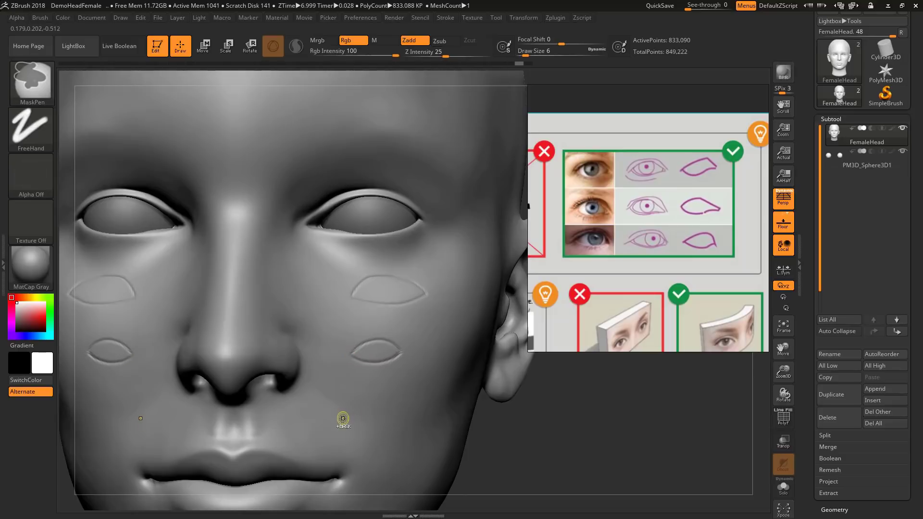
key(ctrl+z)
key(ctrl+z)
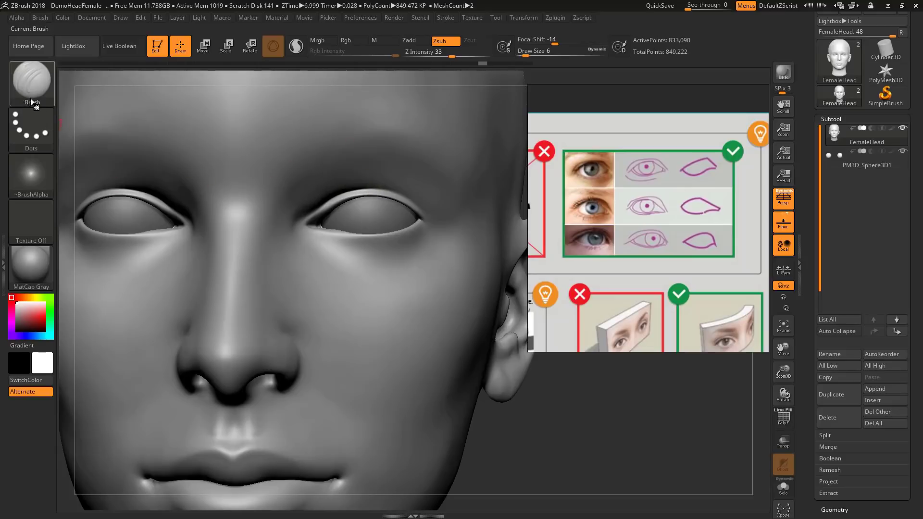
Switch to the Move brush with draw size 31 and enlarge the reference's three eye photos
key(b)
click(268, 94)
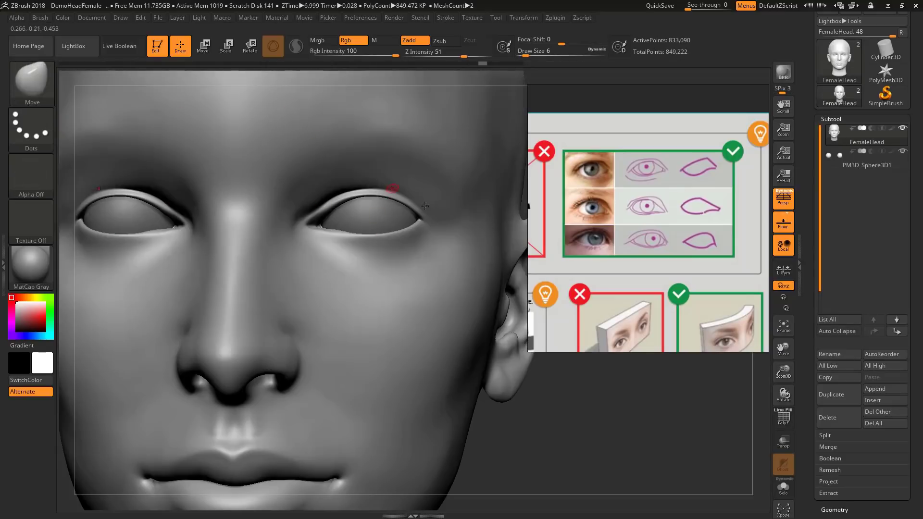
key(s)
drag(337, 203, 346, 203)
scroll(595, 169, up, 5)
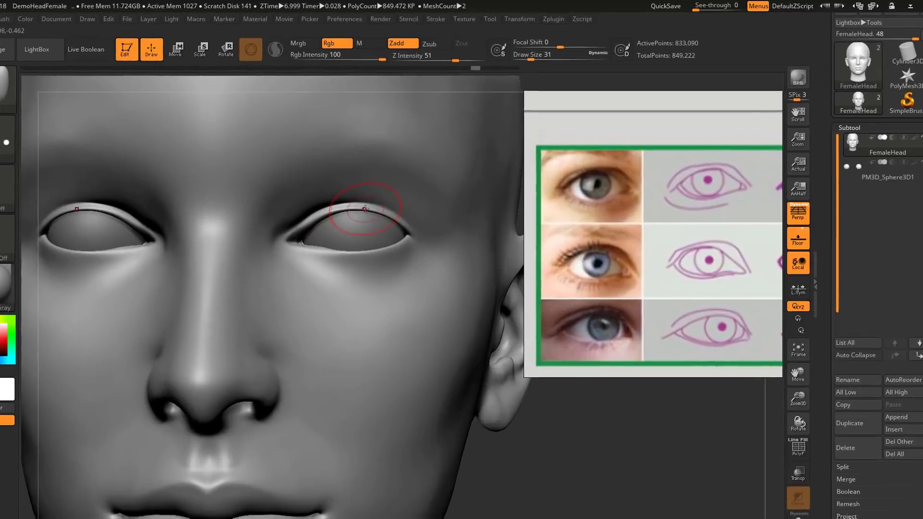
Set the draw size to 37 and shift the upper lid's peak toward the nose and the lower lid's low point outward
key(s)
drag(365, 209, 323, 213)
drag(262, 263, 268, 262)
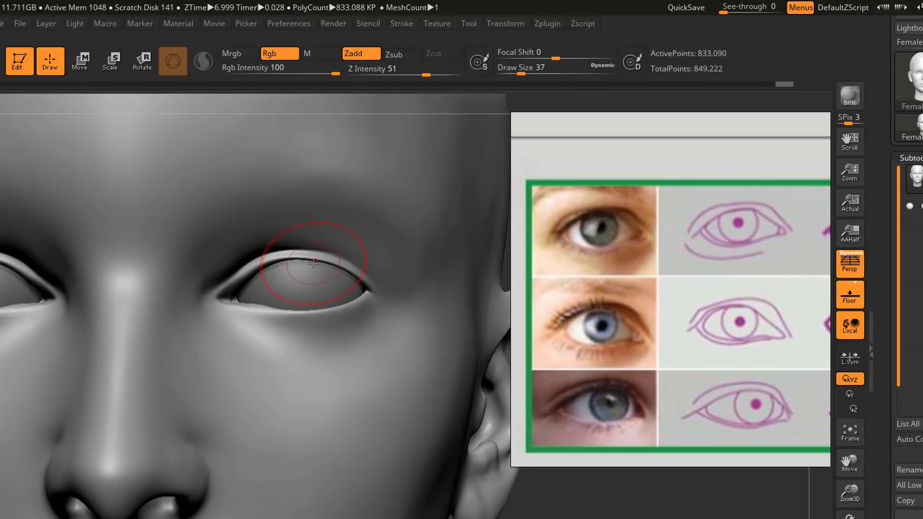
mouse_move(309, 260)
mouse_down()
mouse_move(339, 263)
mouse_move(262, 269)
mouse_move(266, 262)
mouse_up()
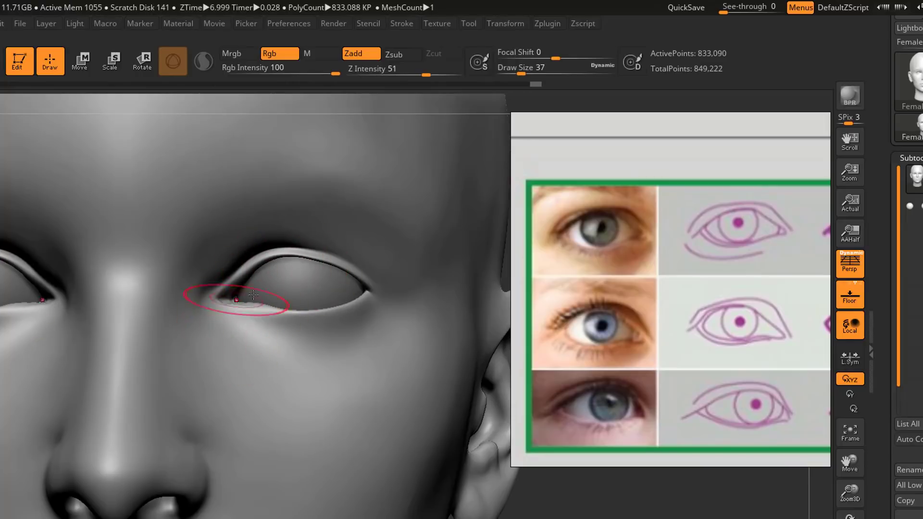
key(ctrl+z)
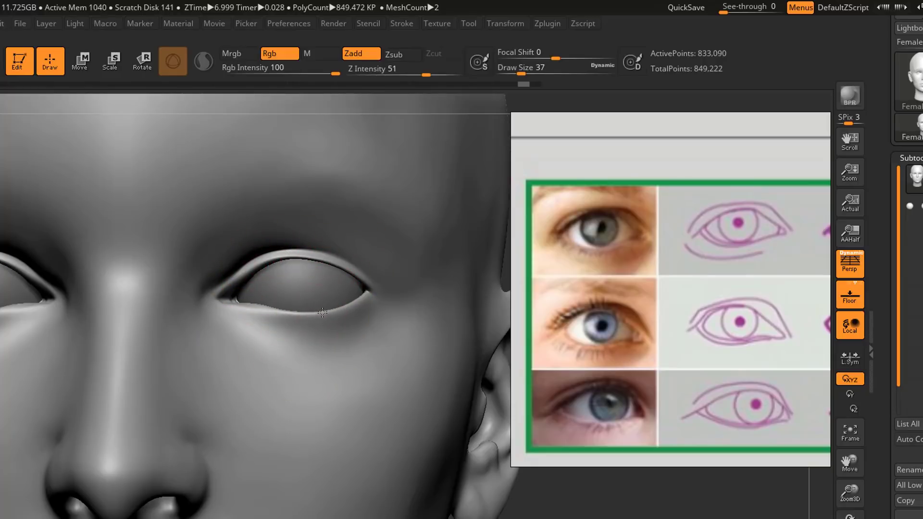
drag(322, 313, 327, 310)
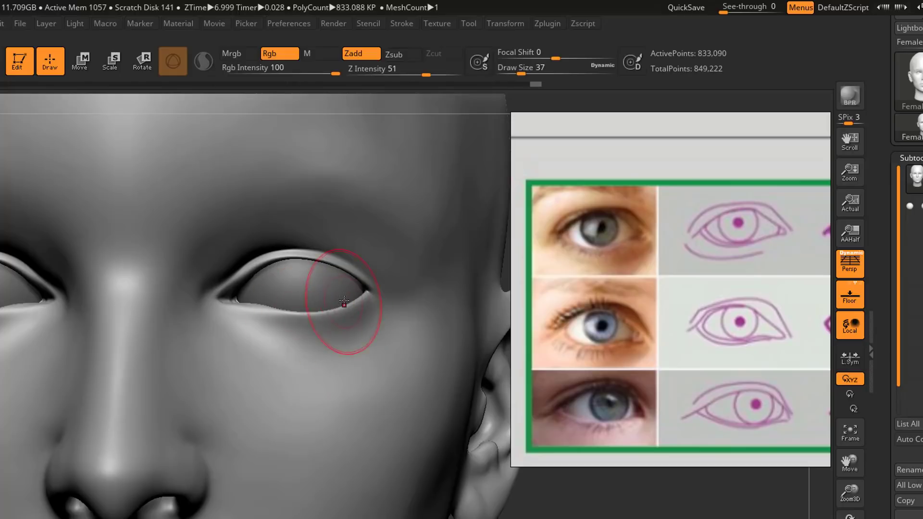
Reduce the Move brush's draw size to 17 and refine the lower eyelid around the inner eye corner
key(s)
drag(248, 313, 217, 301)
key(s)
drag(216, 301, 244, 307)
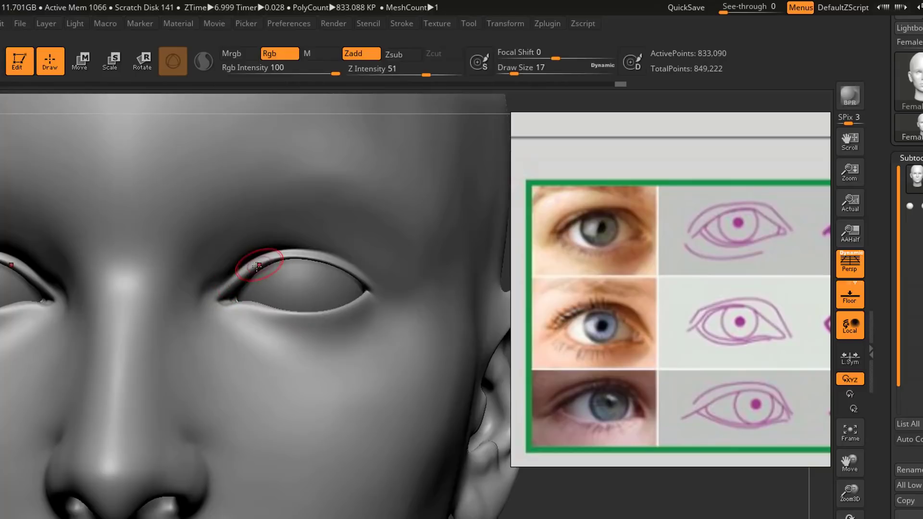
Set the draw size to 25 and refine the upper eyelid's curve between the inner corner and its peak
key(s)
drag(253, 270, 315, 263)
alt+drag(541, 518, 326, 352)
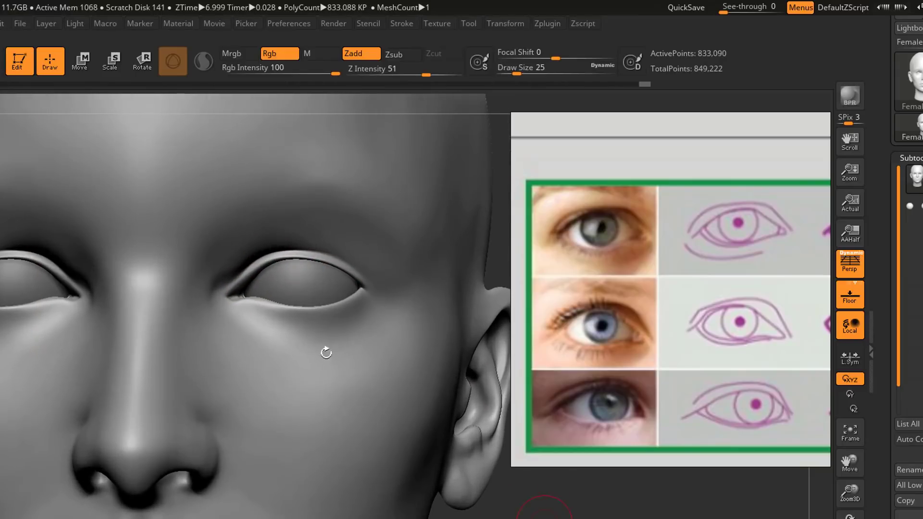
Enlarge the draw size to 39, adjust the lower eyelid's curve, and check both eyes on the whole face
key(s)
drag(319, 306, 321, 311)
alt+drag(534, 502, 499, 447)
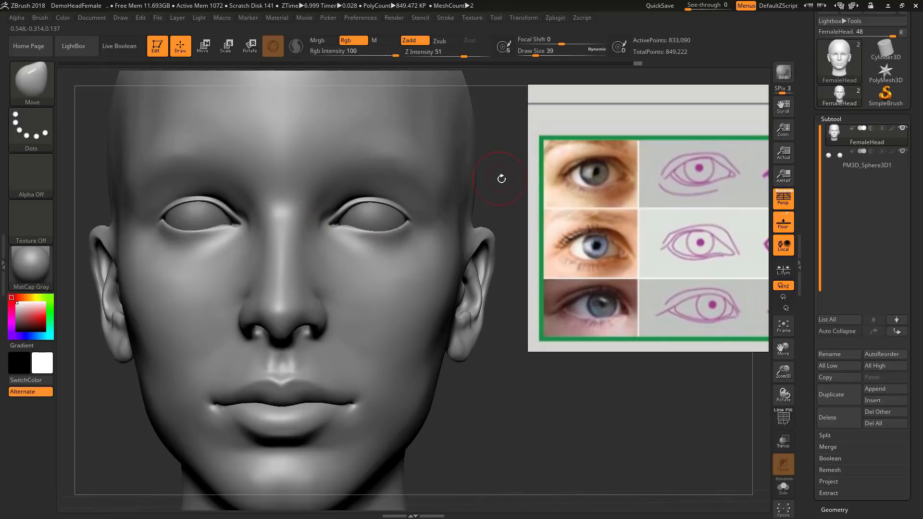
drag(501, 179, 462, 307)
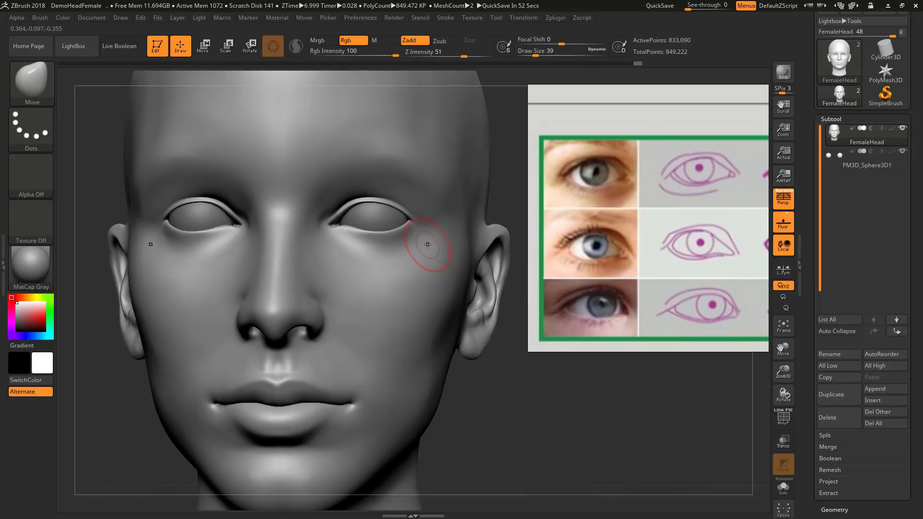
Try to define the lower eyelid near the inner eye corner with the DamStandard brush at draw size 7
mouse_move(533, 257)
ctrl+right_down()
mouse_move(665, 371)
mouse_move(593, 380)
ctrl+right_up()
key(s)
drag(339, 238, 322, 241)
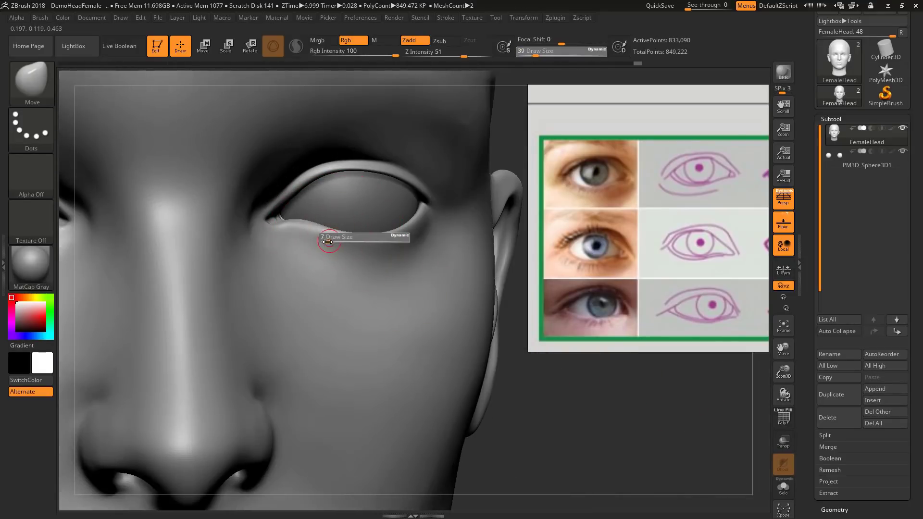
click(28, 82)
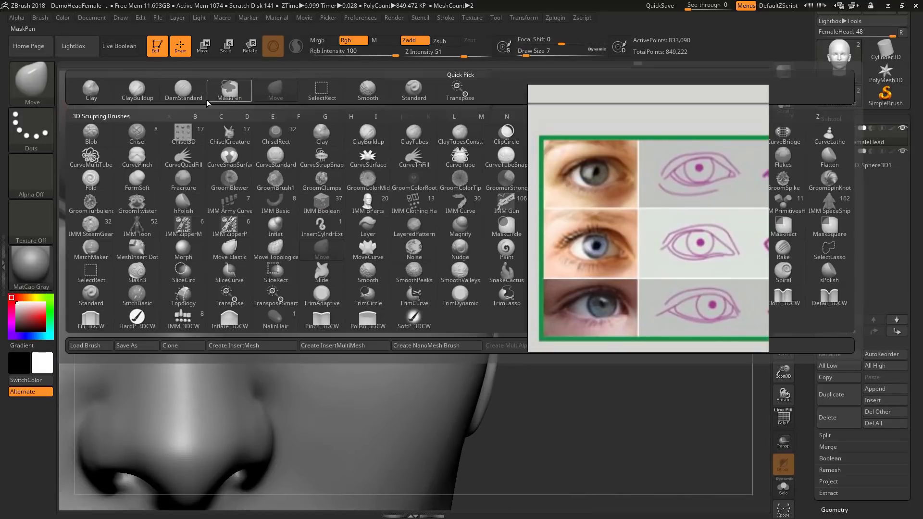
click(189, 91)
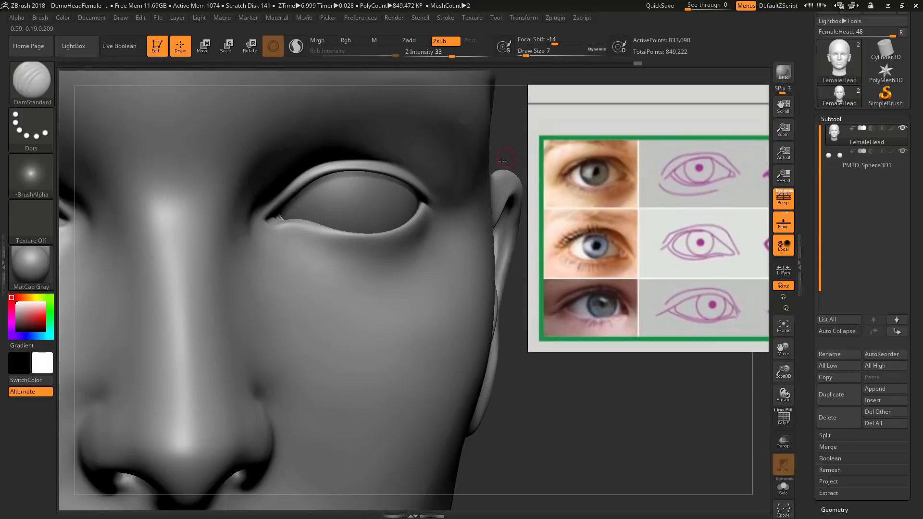
drag(501, 161, 519, 163)
drag(329, 225, 302, 230)
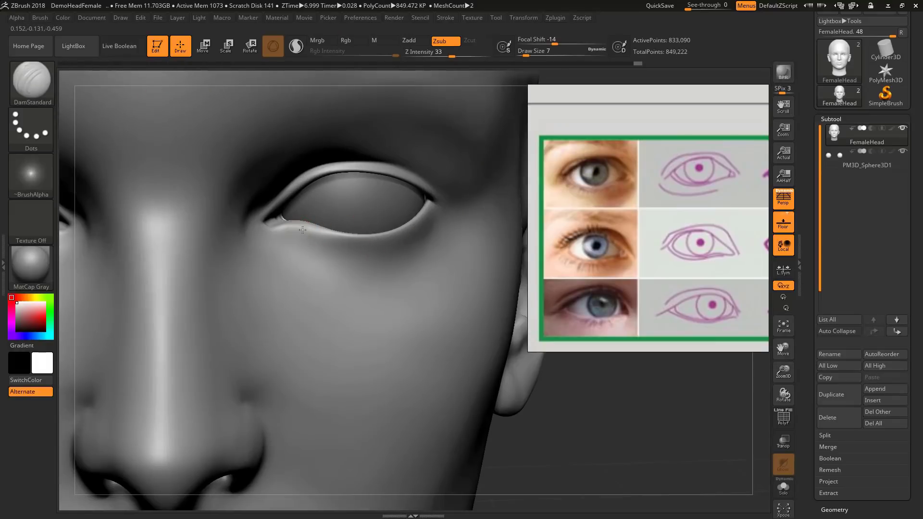
ctrl+shift+click(417, 219)
ctrl+shift+click(608, 387)
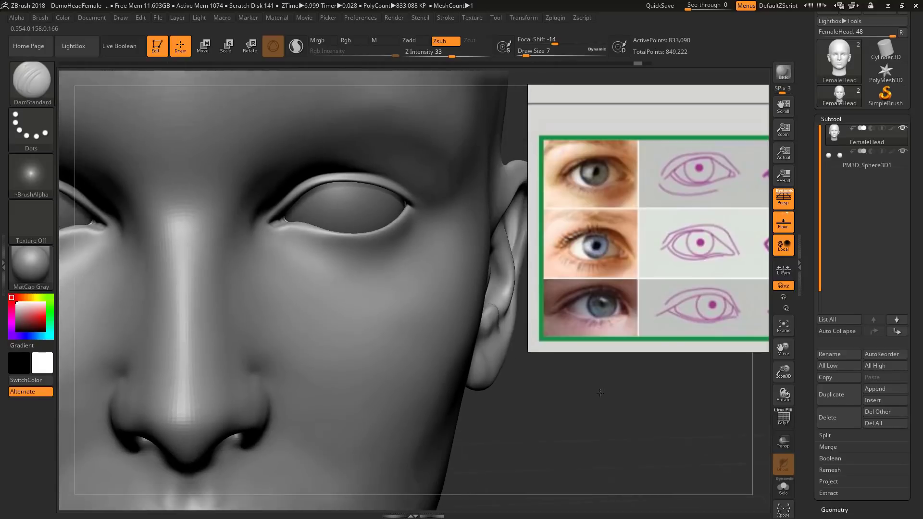
drag(569, 422, 406, 333)
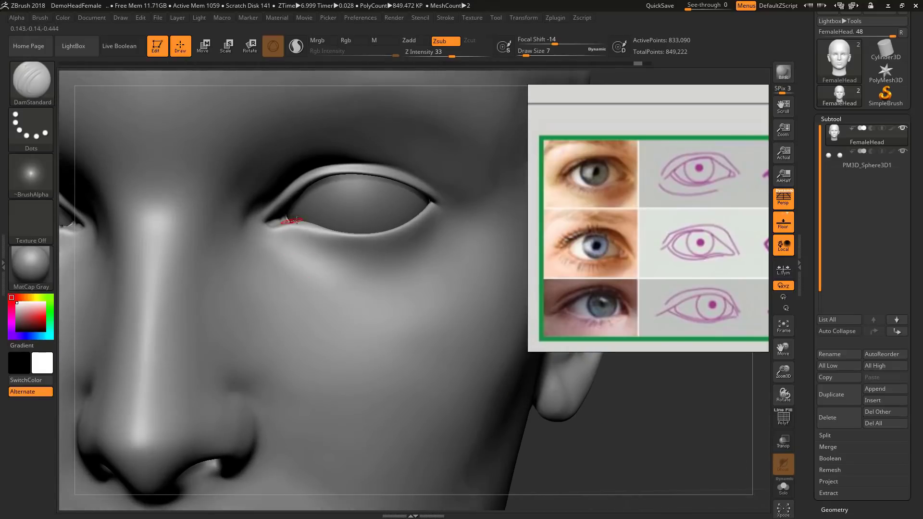
Find the close-up photo of the brown eye on the reference board to study its eyelid thickness
scroll(659, 244, down, 5)
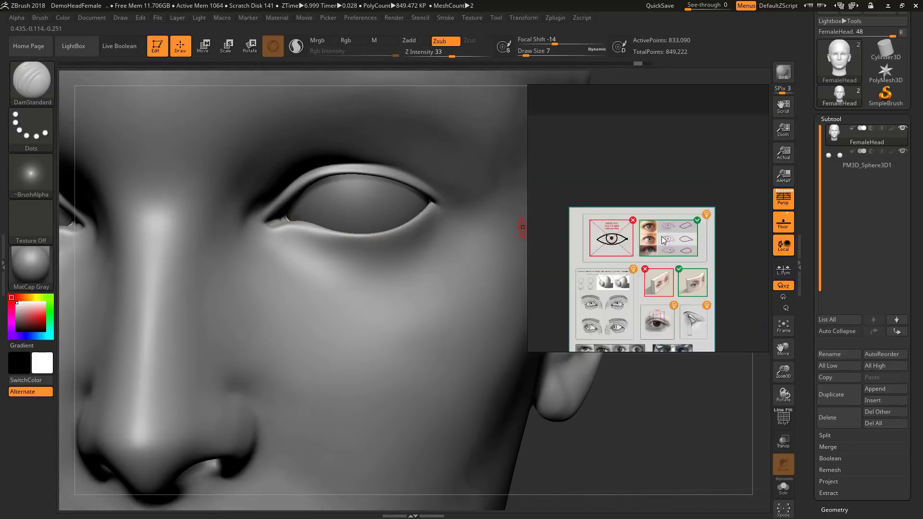
scroll(572, 274, up, 5)
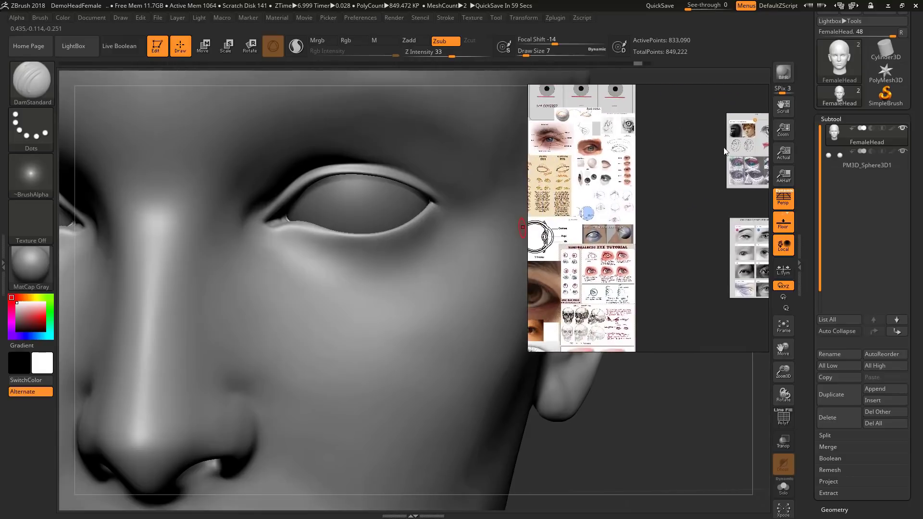
scroll(572, 274, up, 5)
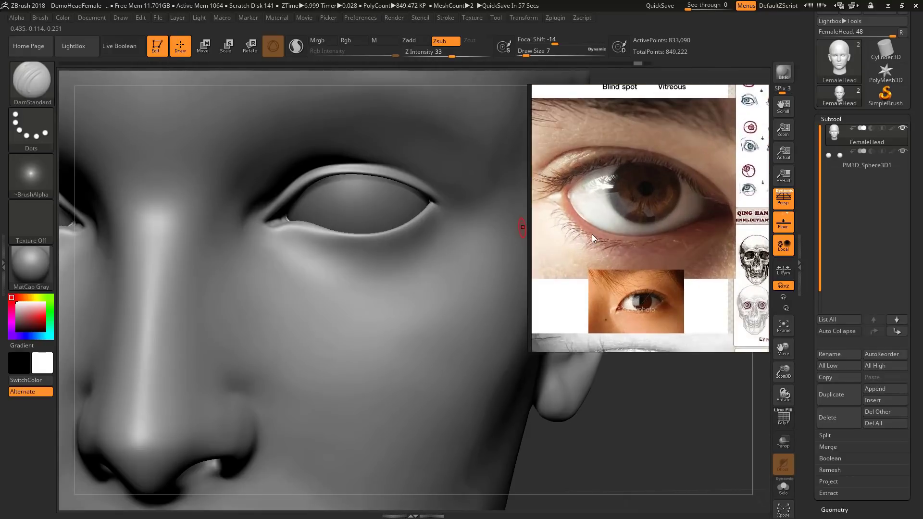
scroll(622, 246, down, 2)
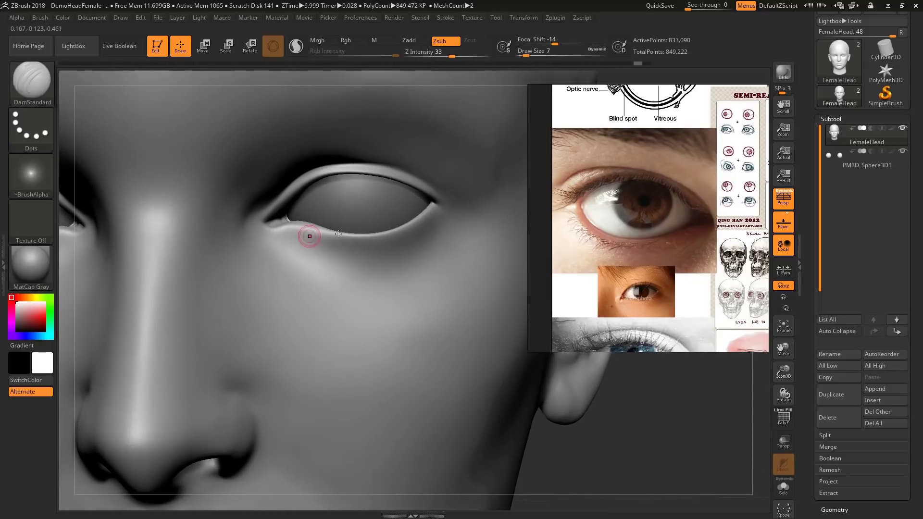
Move the reference image clear of the brush choices and thicken the lower lid's inner part with the Inflat brush at draw size 12
click(31, 83)
mouse_move(606, 124)
mouse_down()
mouse_move(707, 304)
mouse_move(697, 364)
mouse_up()
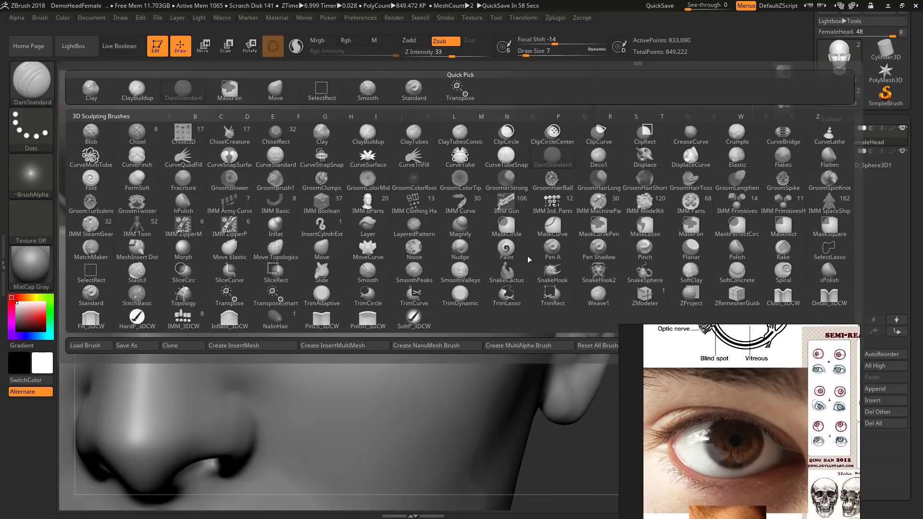
key(i)
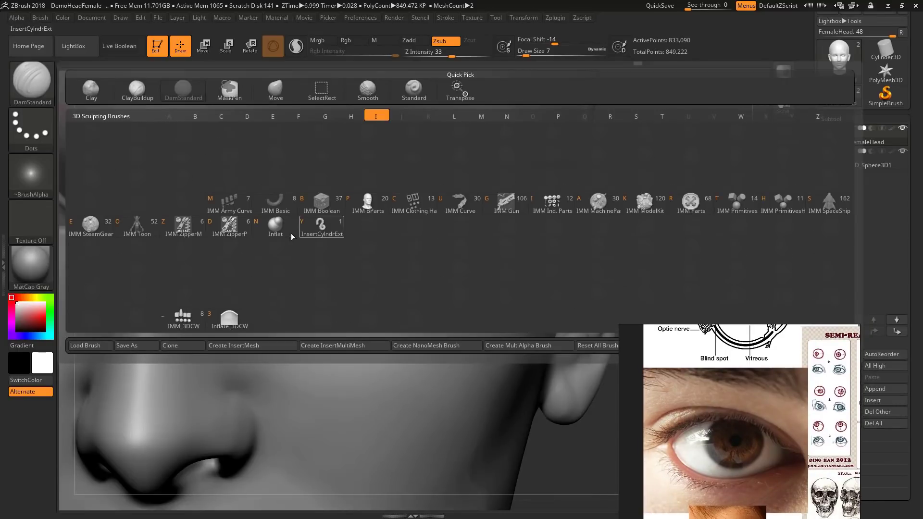
click(275, 225)
key(s)
drag(312, 229, 310, 228)
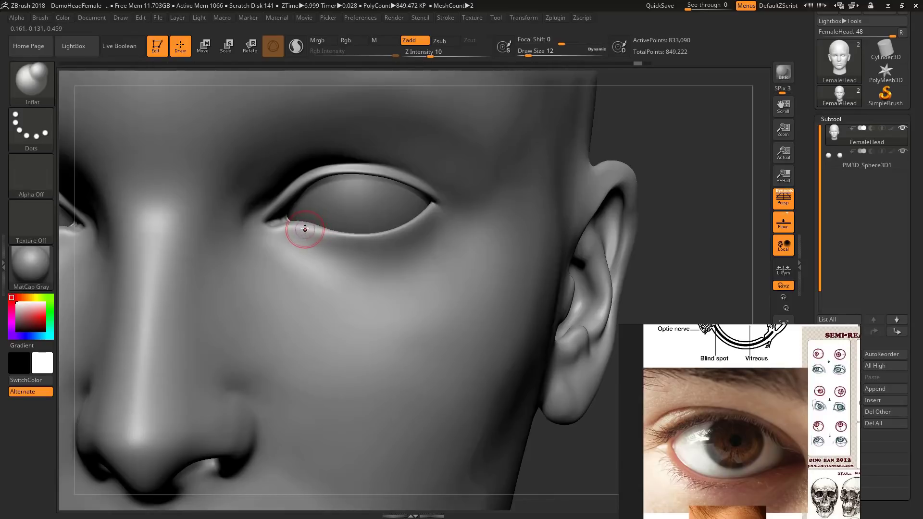
drag(667, 149, 653, 136)
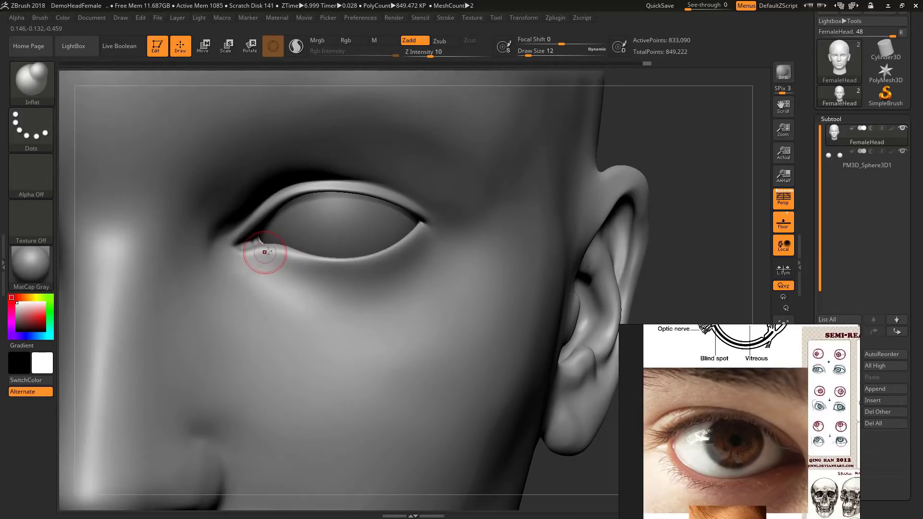
Set the Inflat brush's draw size to 16 and thicken the lower eyelid's rim from the inner to the outer corner
key(s)
mouse_move(309, 252)
mouse_down()
mouse_move(369, 258)
mouse_move(421, 226)
mouse_up()
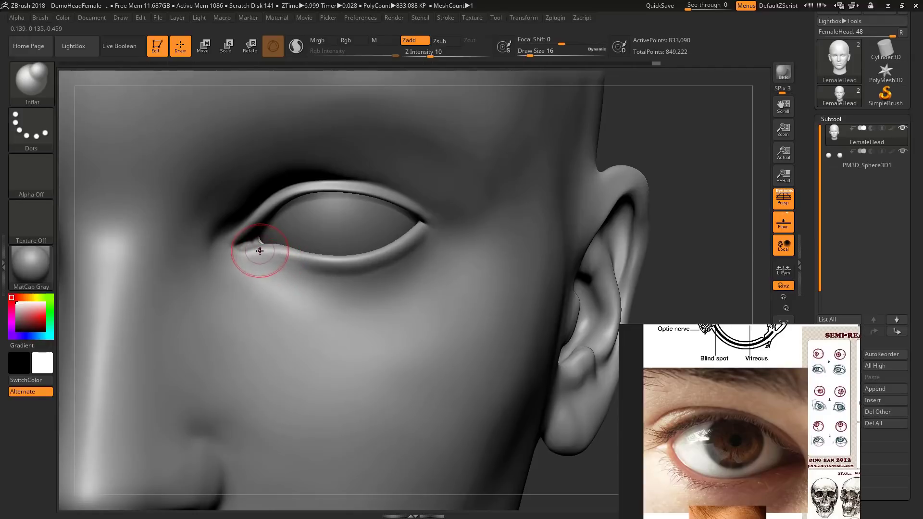
drag(260, 249, 389, 250)
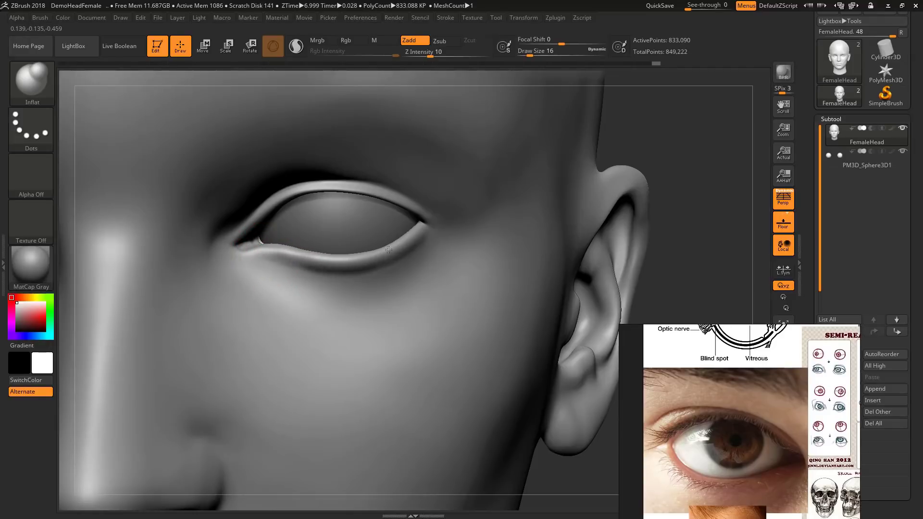
Thicken the upper eyelid's rim from corner to corner with the Inflat brush at draw size 22, then smooth above it
drag(663, 84, 662, 34)
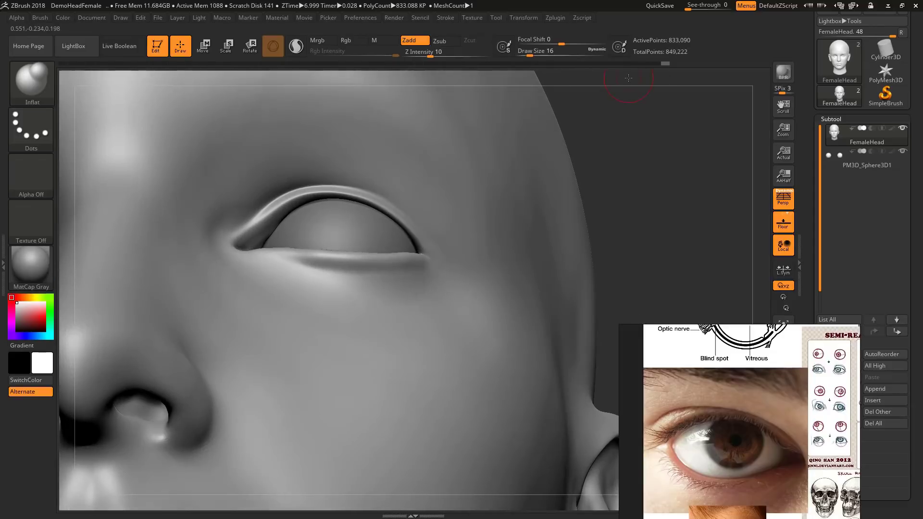
key(s)
mouse_move(275, 218)
mouse_down()
mouse_move(315, 198)
mouse_move(371, 200)
mouse_move(425, 251)
mouse_up()
mouse_move(640, 145)
mouse_down()
mouse_move(620, 176)
mouse_move(588, 165)
mouse_up()
shift+drag(323, 170, 329, 166)
Set the draw size to 11, drop the head one subdivision level, and smooth the upper eyelid's outer edge
text(s)
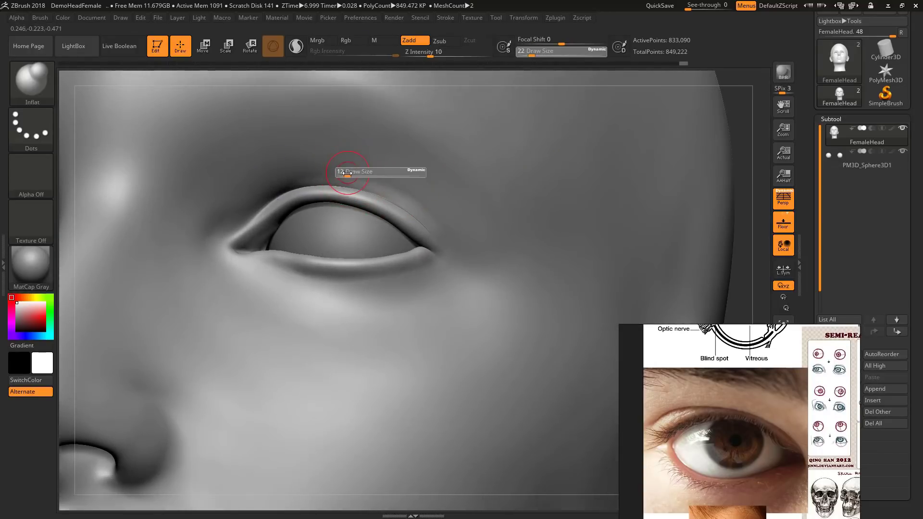
text(11)
key(Return)
key(shift+d)
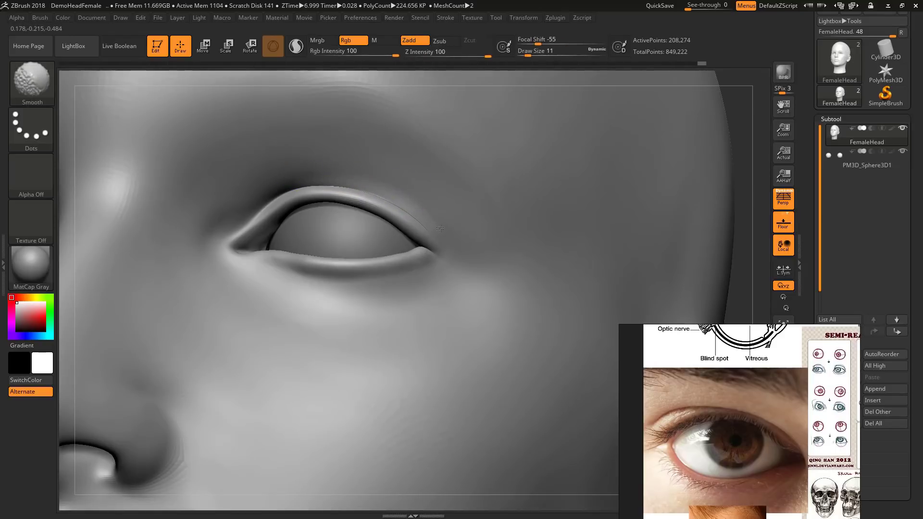
mouse_move(684, 113)
alt+mouse_down()
mouse_move(675, 115)
mouse_move(686, 136)
mouse_move(553, 142)
mouse_move(619, 186)
mouse_move(607, 129)
mouse_move(557, 104)
alt+mouse_up()
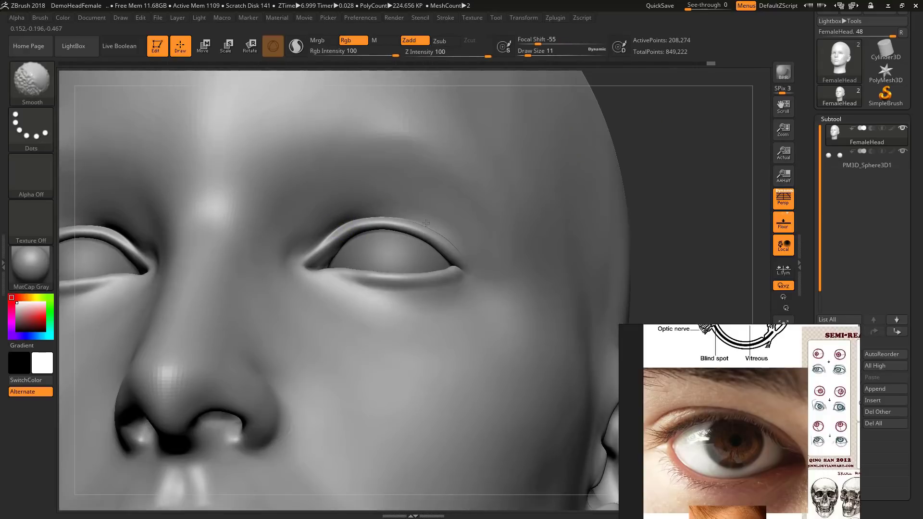
mouse_move(682, 147)
shift+mouse_down()
mouse_move(690, 137)
mouse_move(692, 146)
mouse_move(364, 119)
shift+mouse_up()
Flatten the lower eyelid's rim with the TrimDynamic brush at draw size 11 and smooth its edge
click(32, 82)
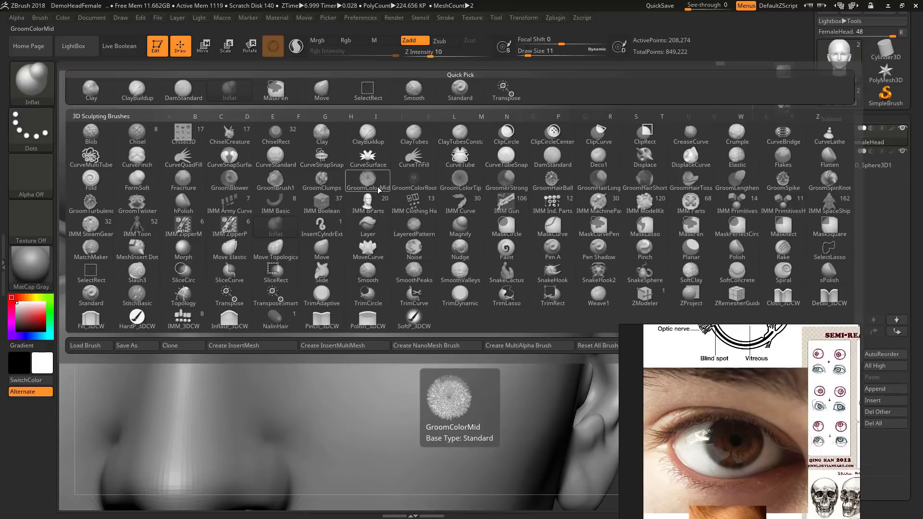
key(t)
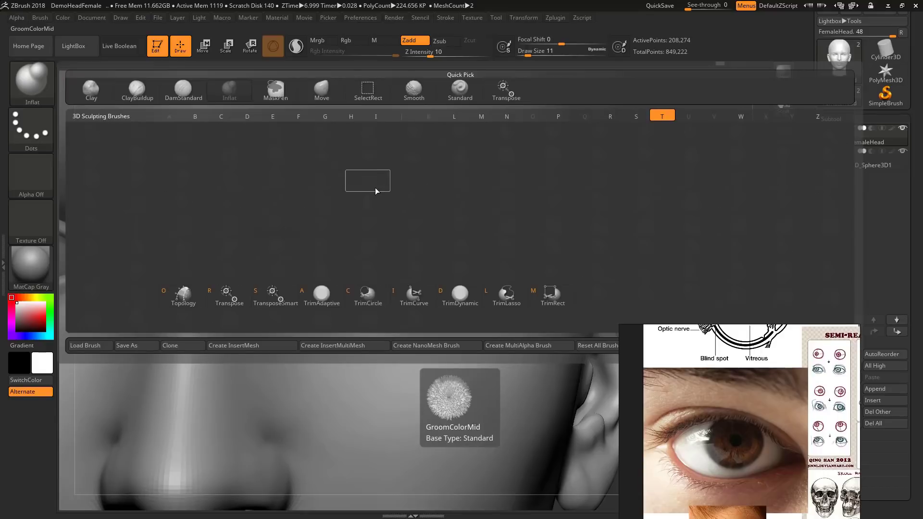
click(457, 295)
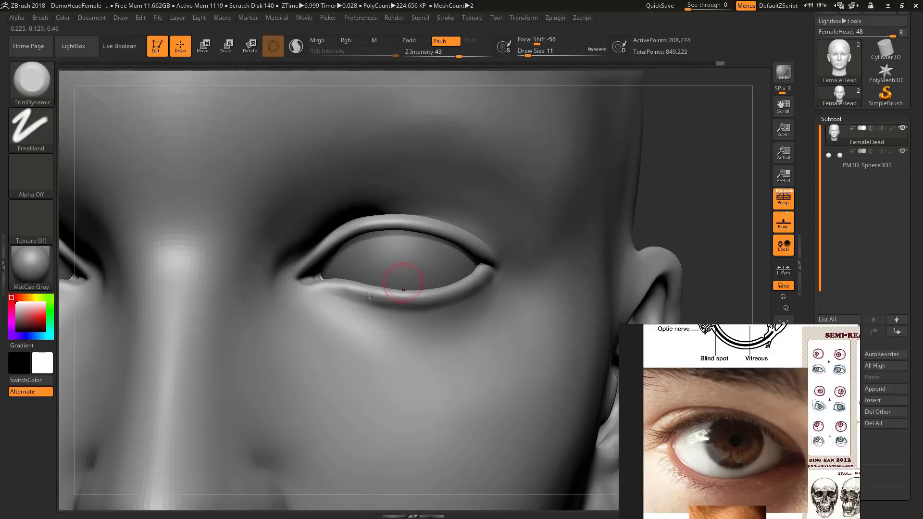
mouse_move(369, 296)
mouse_down()
mouse_move(315, 278)
mouse_move(341, 283)
mouse_up()
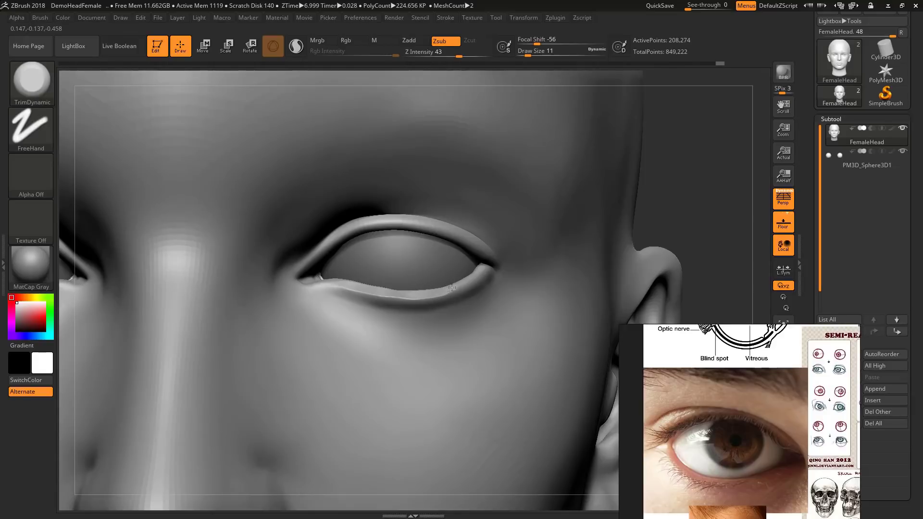
drag(473, 276, 483, 267)
shift+drag(360, 308, 353, 301)
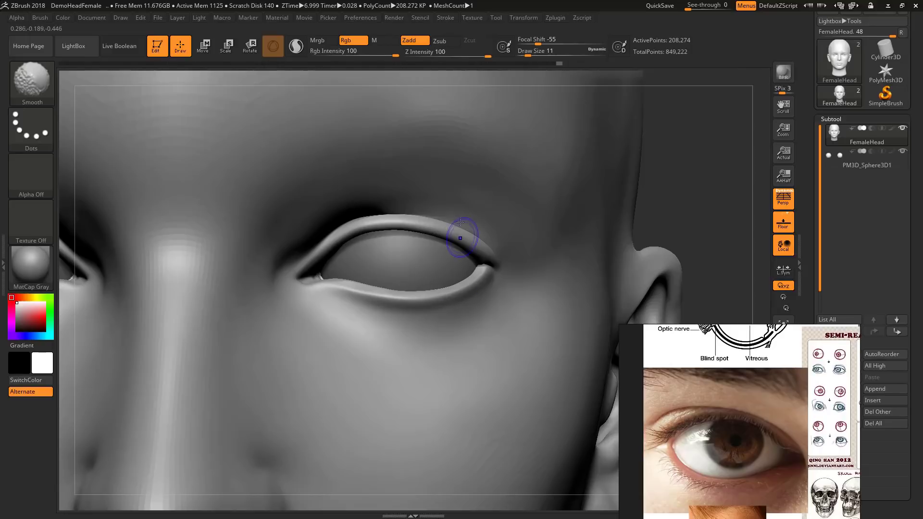
Flatten the underside of the upper eyelid's rim with the TrimDynamic brush at draw size 20 and smooth it
drag(663, 128, 599, 98)
drag(327, 269, 379, 246)
key(s)
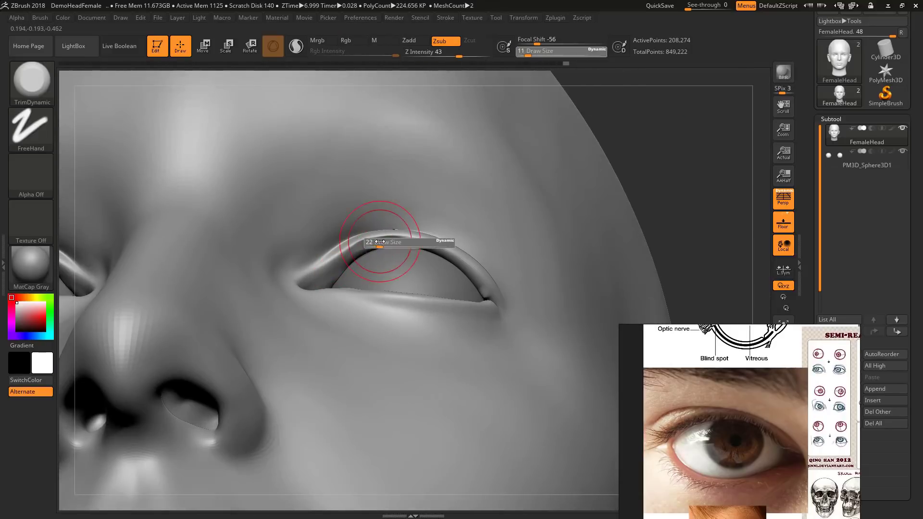
key(ctrl+z)
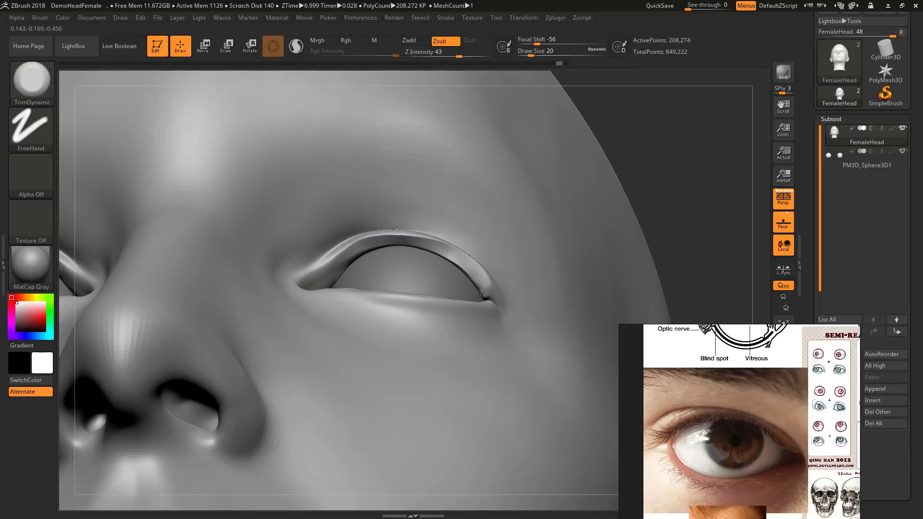
key(ctrl)
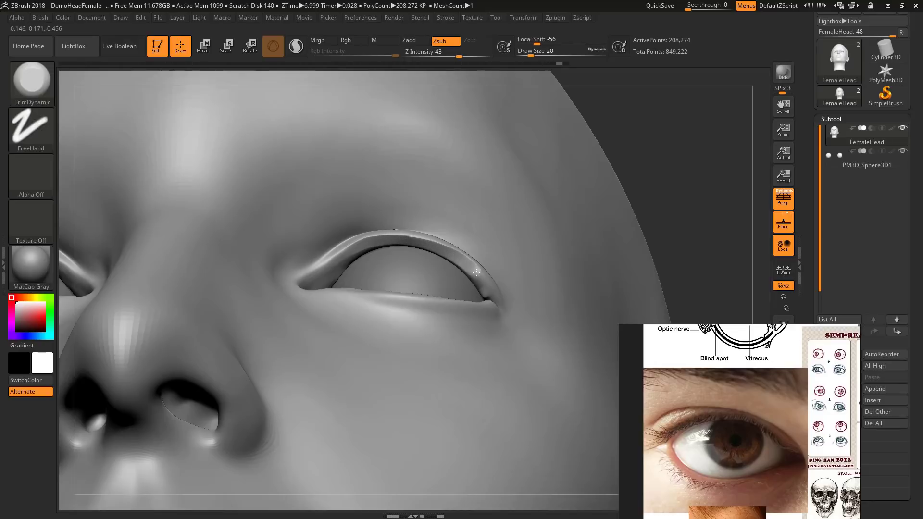
key(shift)
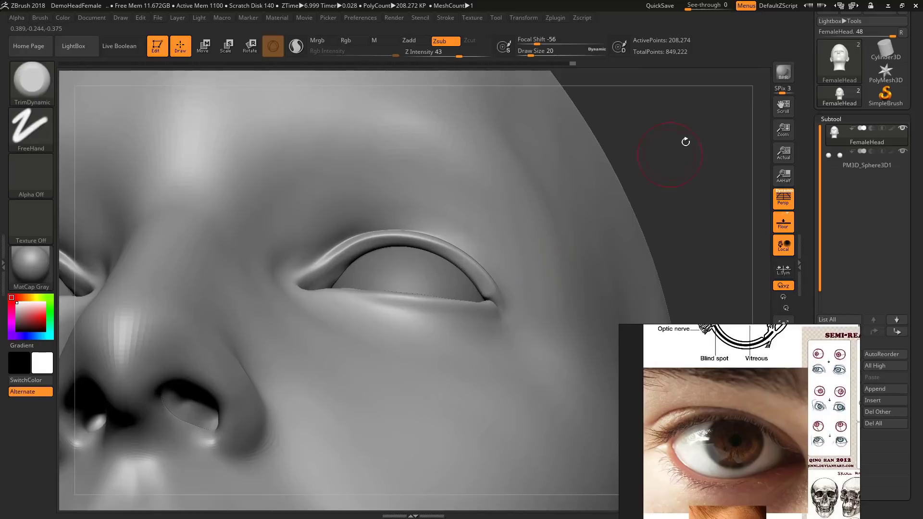
drag(684, 140, 653, 180)
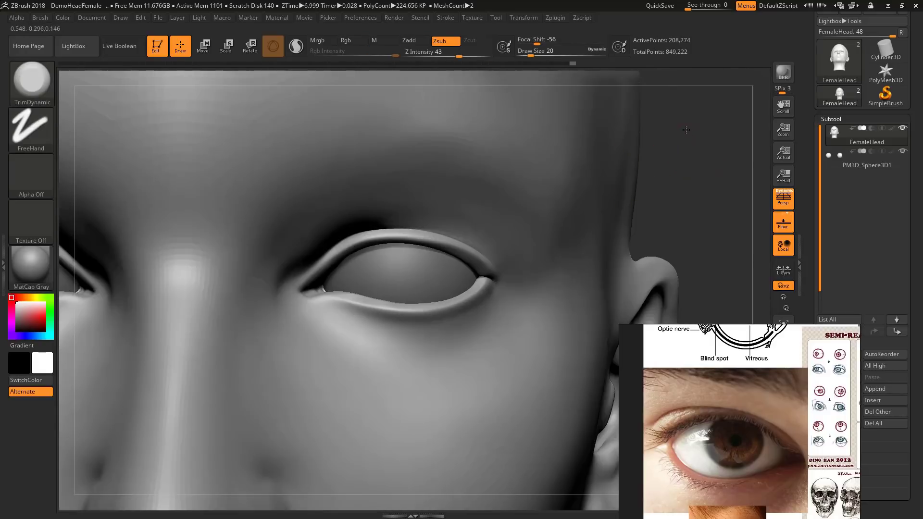
Reduce the TrimDynamic draw size to 6 and refine the upper eyelid's rim toward the outer corner, smoothing the result
drag(686, 130, 642, 134)
key(s)
drag(458, 239, 451, 239)
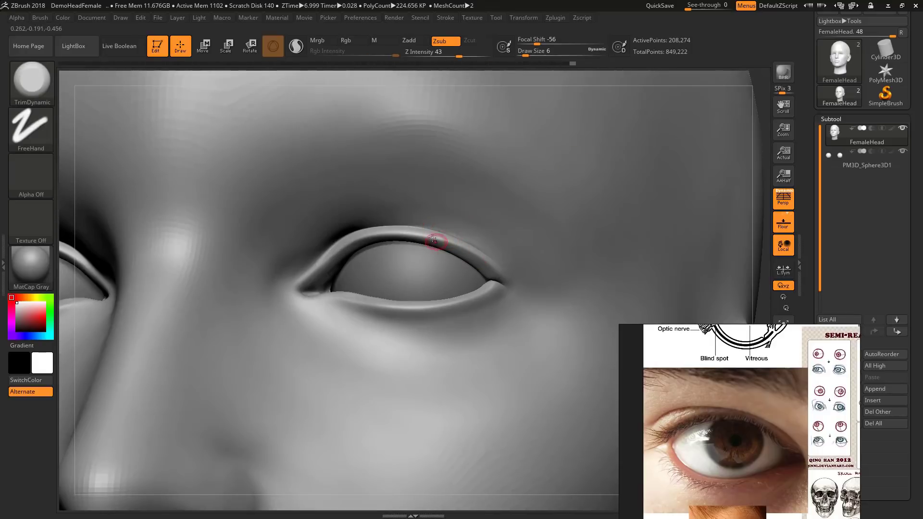
key(shift)
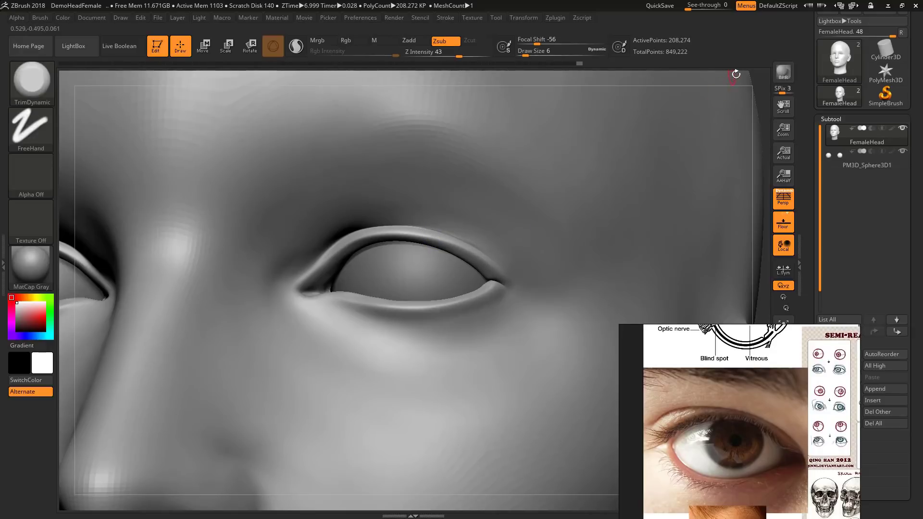
drag(736, 74, 644, 128)
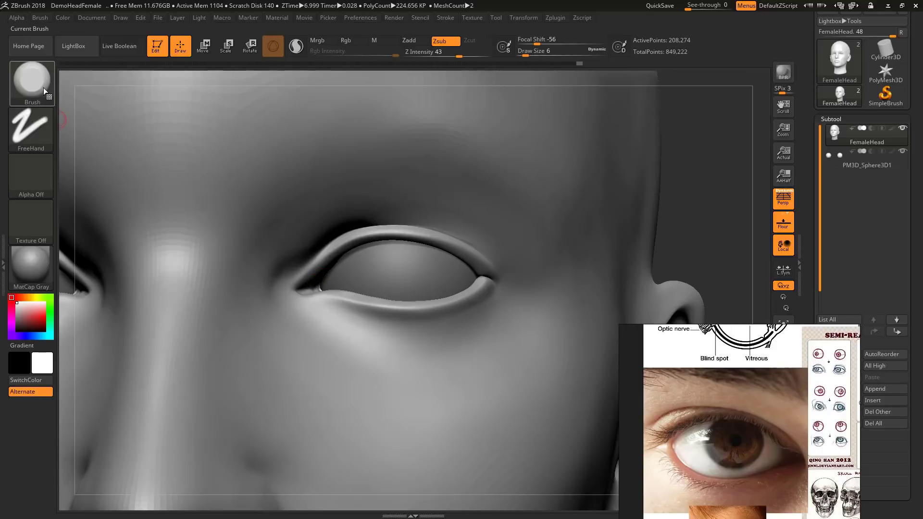
Add volume beneath the lower eyelid with the Clay brush at draw size 14 and smooth it into the cheek
click(32, 81)
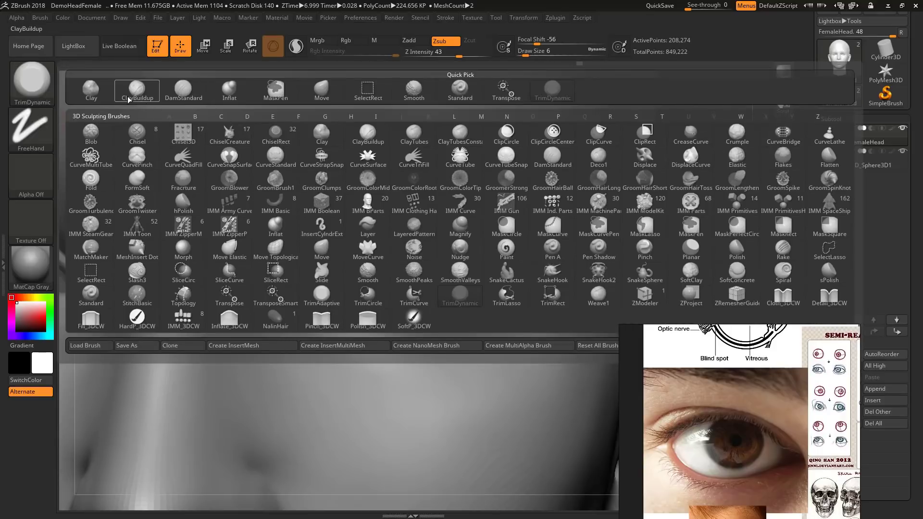
click(91, 89)
key(s)
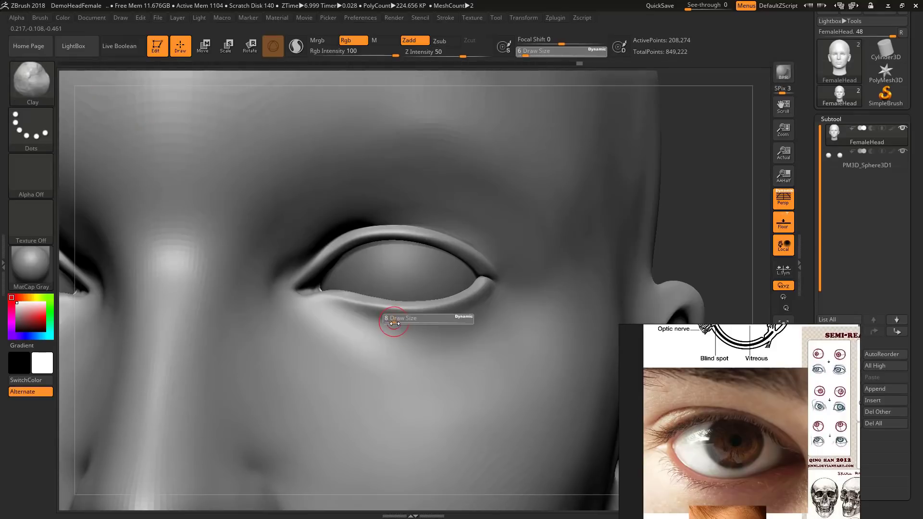
mouse_move(394, 323)
mouse_down()
mouse_move(447, 322)
mouse_move(471, 310)
mouse_up()
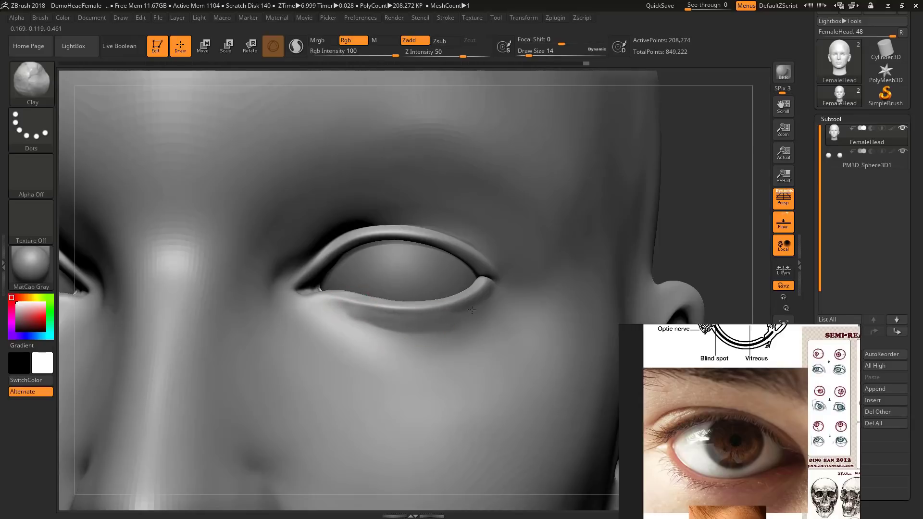
drag(369, 328, 447, 326)
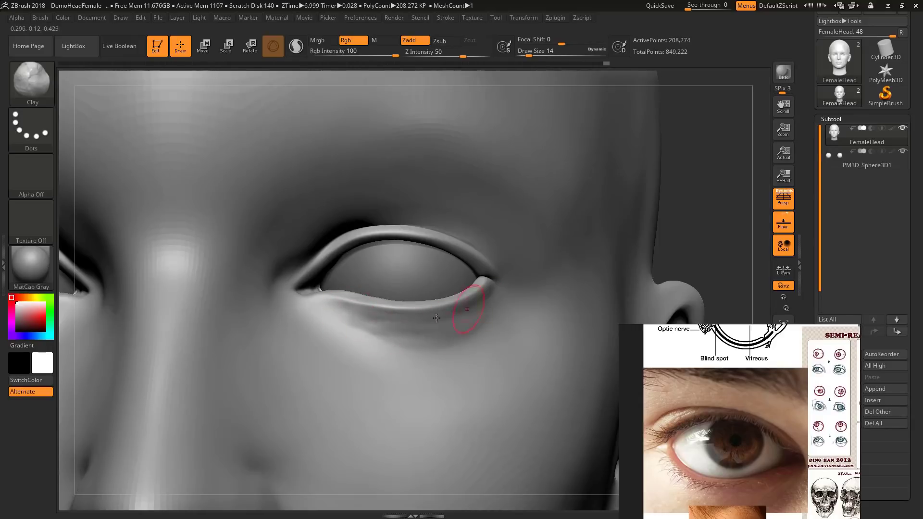
drag(387, 330, 485, 299)
mouse_move(350, 315)
mouse_down()
mouse_move(395, 324)
mouse_move(379, 325)
mouse_up()
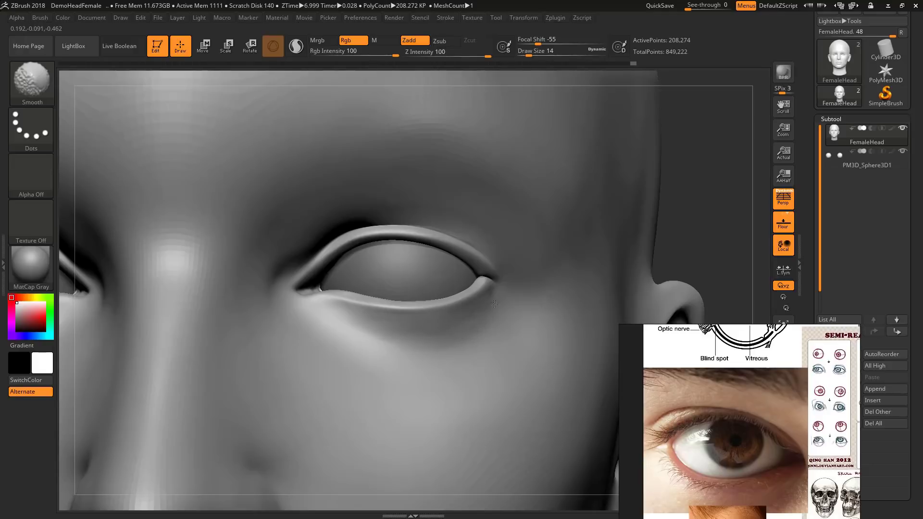
Try to tighten the eye's outer corner, where the eyelids meet, with the Pinch brush at draw size 22
alt+drag(628, 148, 472, 266)
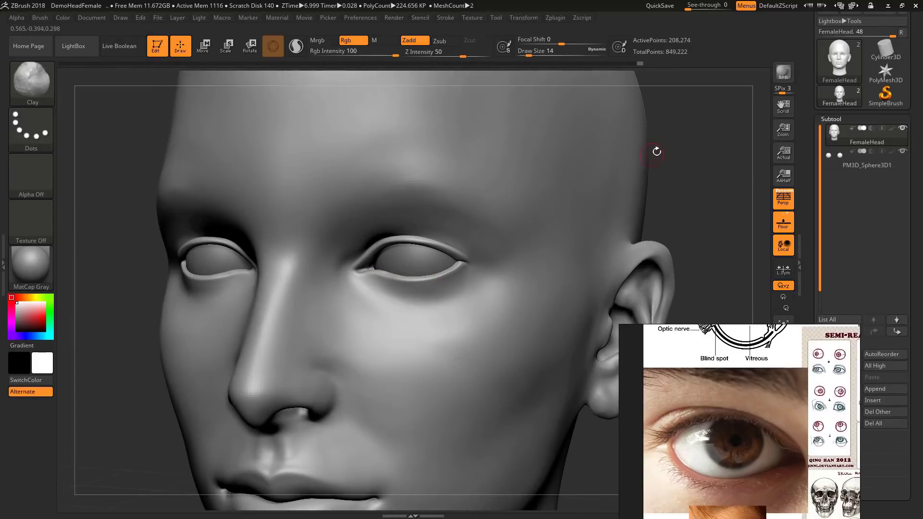
drag(664, 141, 649, 155)
mouse_move(580, 165)
alt+mouse_down()
mouse_move(586, 157)
mouse_move(575, 175)
mouse_move(556, 124)
mouse_move(577, 169)
alt+mouse_up()
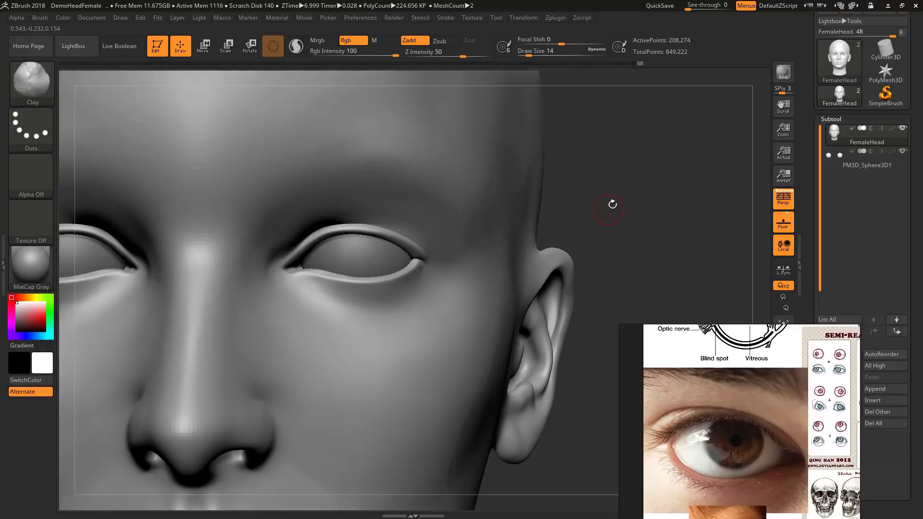
alt+drag(633, 192, 689, 128)
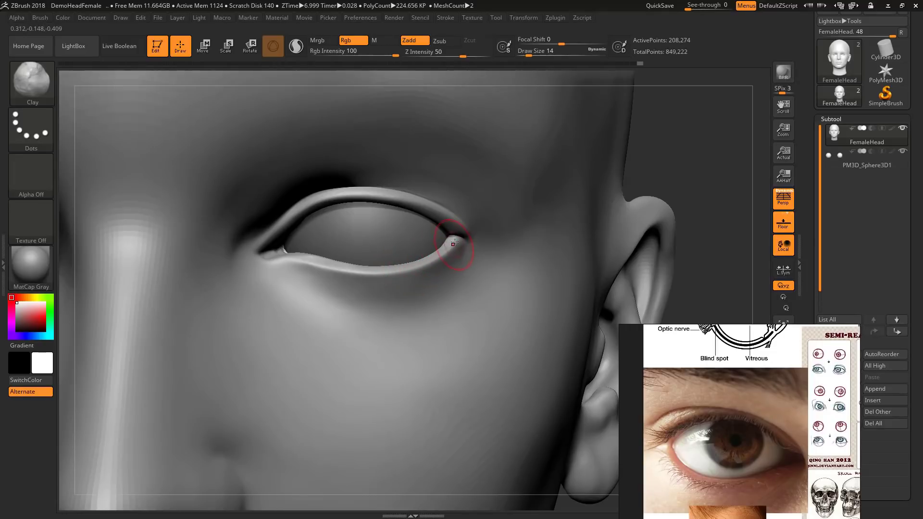
click(33, 84)
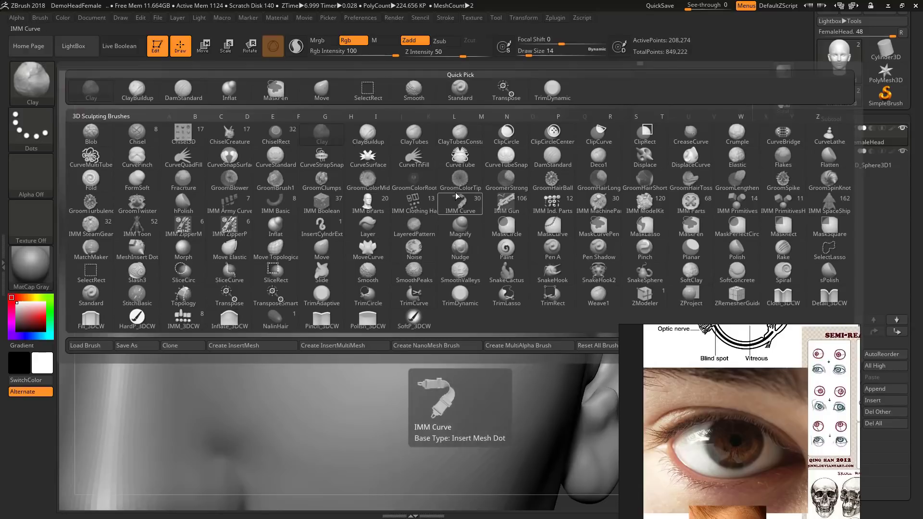
key(p)
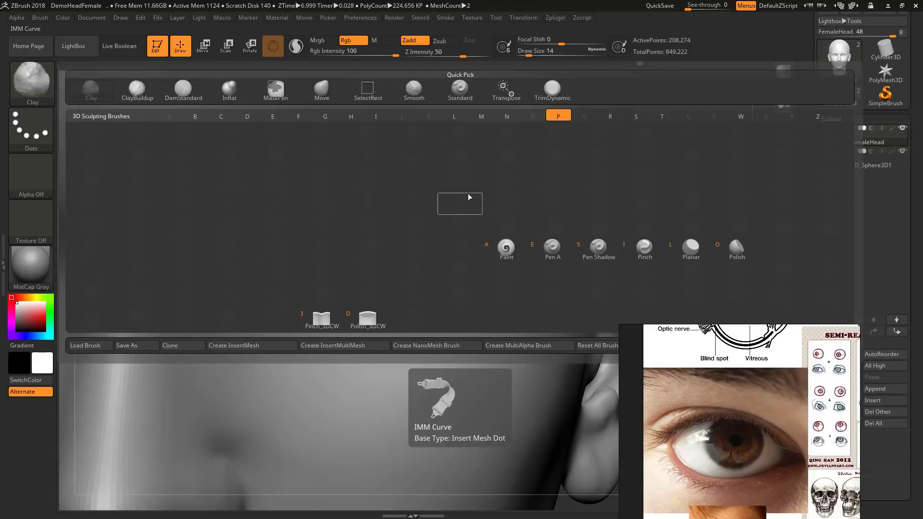
click(644, 247)
key(s)
drag(431, 269, 443, 251)
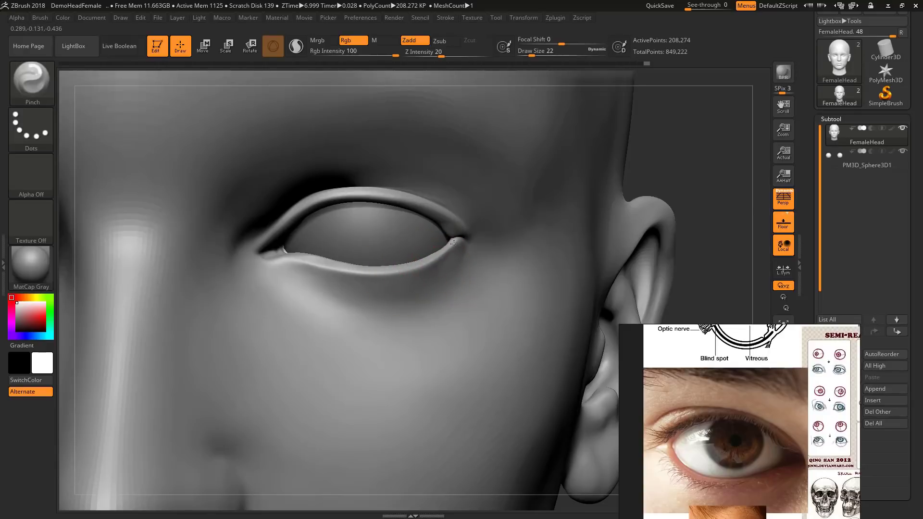
drag(427, 223, 457, 235)
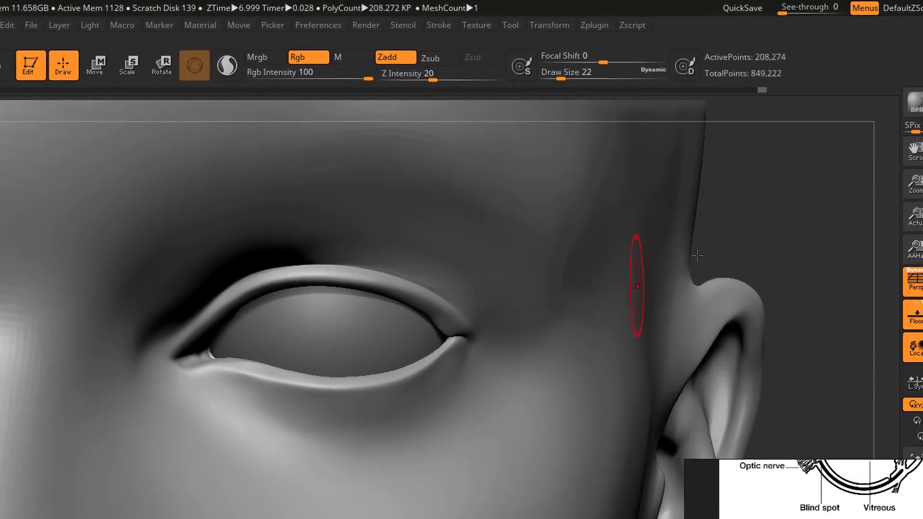
Check the pinched outer corner from several angles and undo the pinch strokes
drag(695, 165, 713, 188)
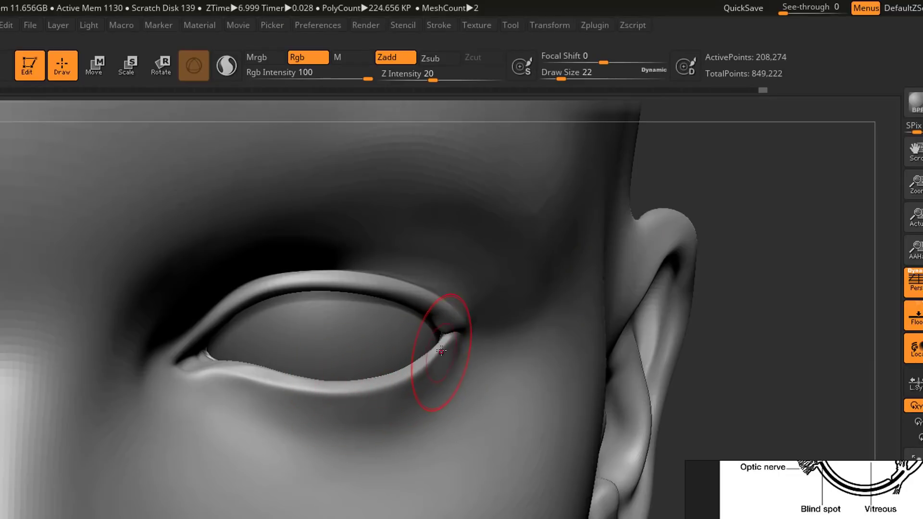
mouse_move(763, 189)
mouse_down()
mouse_move(749, 152)
mouse_move(745, 169)
mouse_up()
key(ctrl)
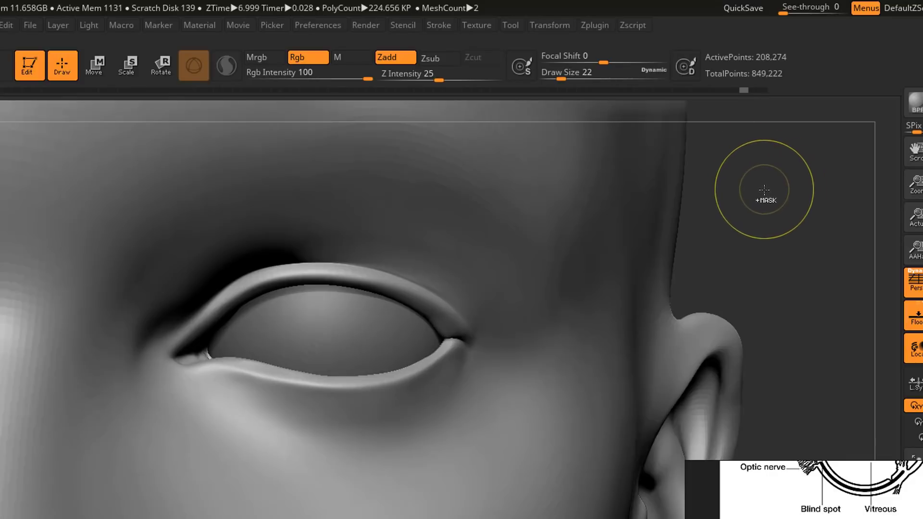
drag(761, 237, 336, 391)
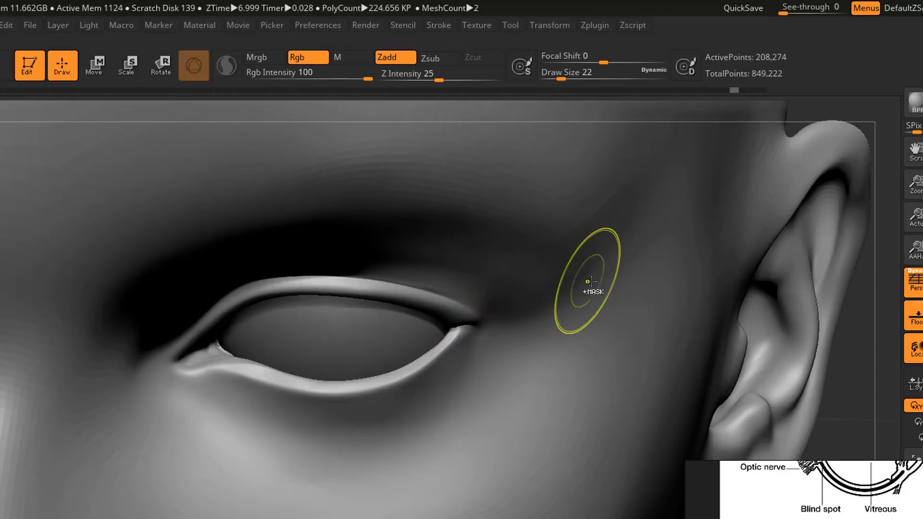
key(ctrl+z)
key(ctrl+z)
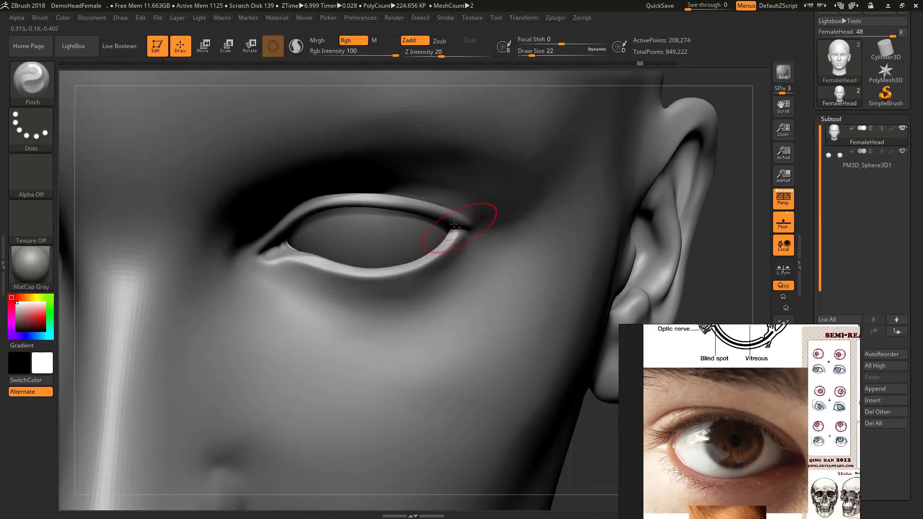
Build up the tear duct tissue in the eye's inner corner with the ClayBuildup brush at draw size 7 and smooth it
drag(742, 176, 577, 151)
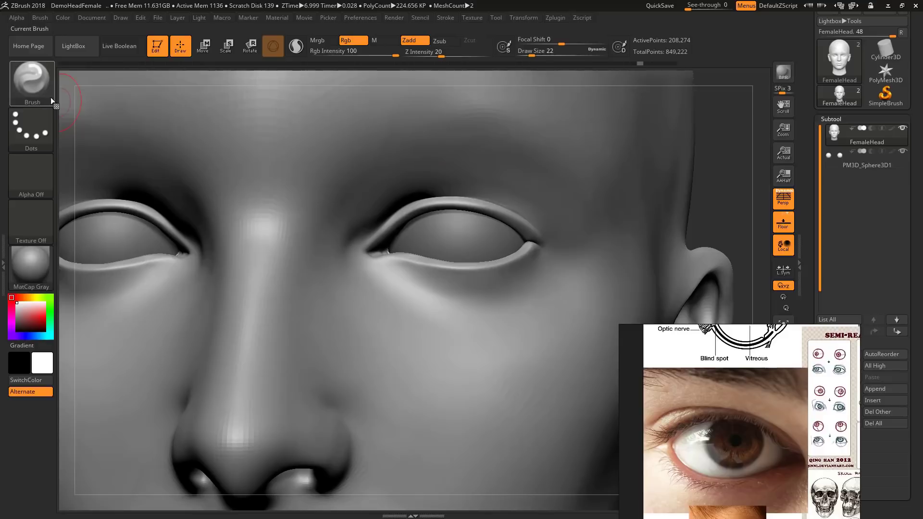
click(52, 95)
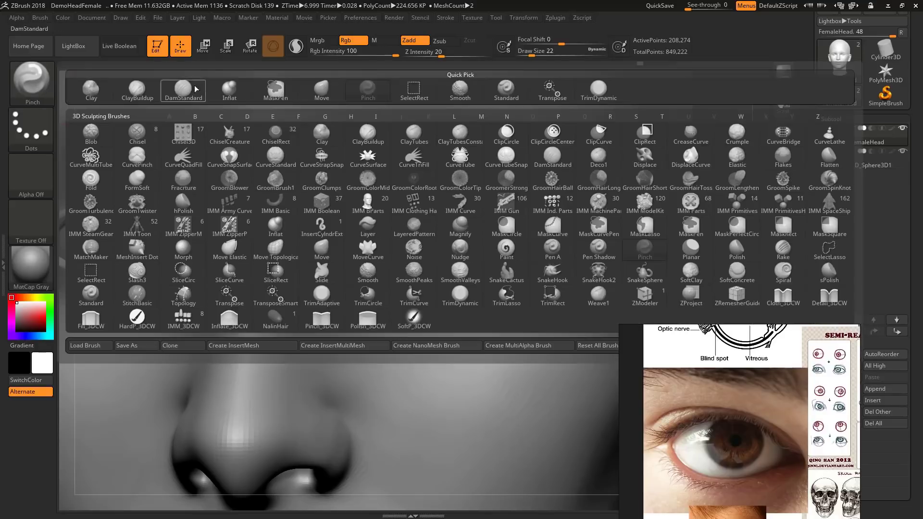
click(145, 96)
key(s)
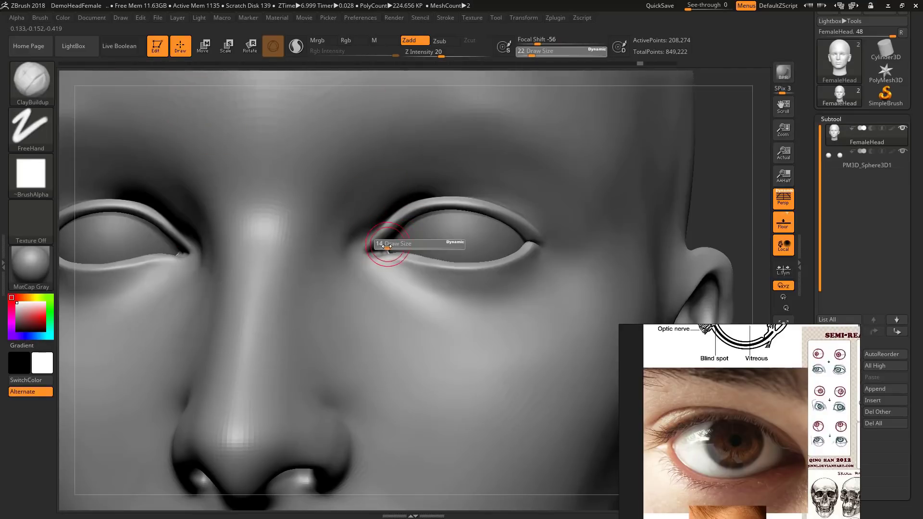
drag(384, 246, 382, 245)
mouse_move(728, 135)
alt+mouse_down()
mouse_move(363, 266)
mouse_move(358, 257)
alt+mouse_up()
key(s)
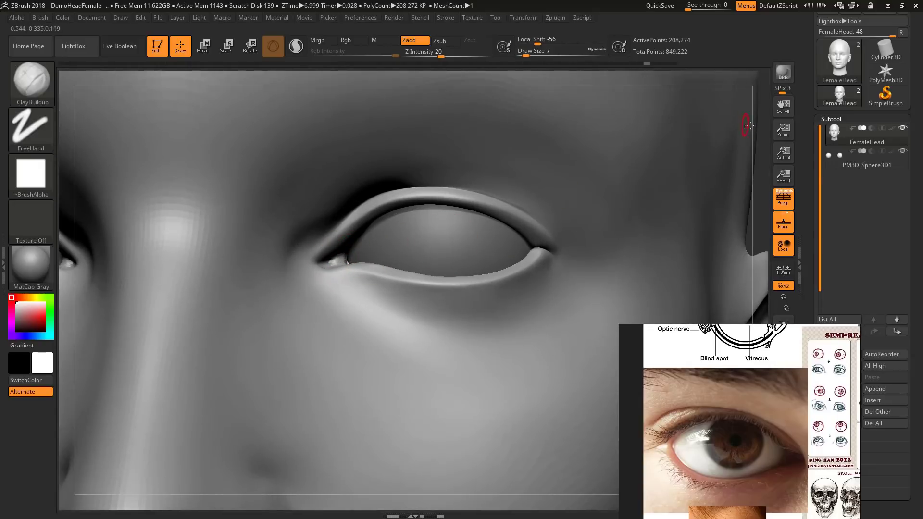
drag(743, 119, 721, 125)
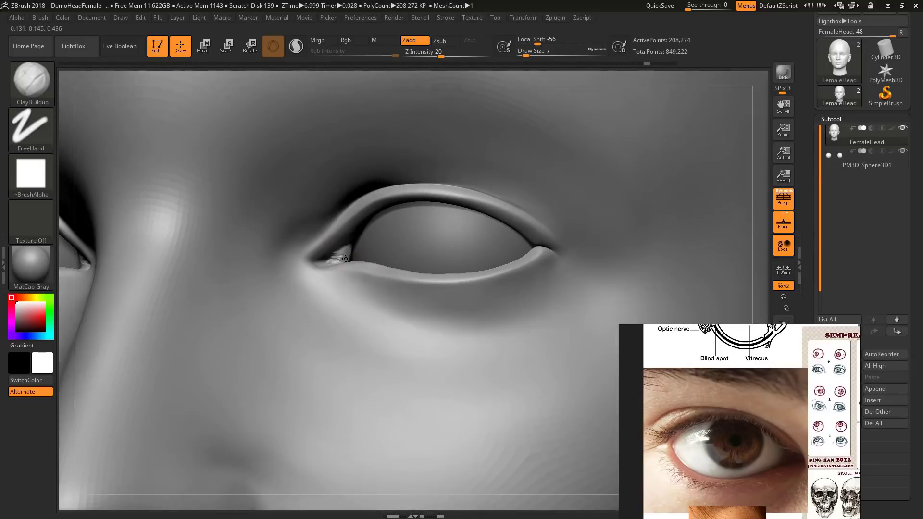
drag(253, 82, 288, 148)
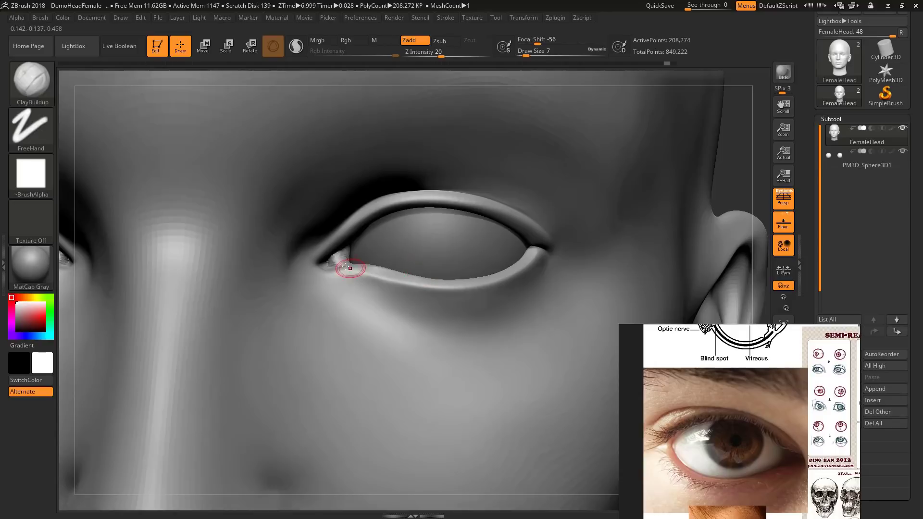
key(shift)
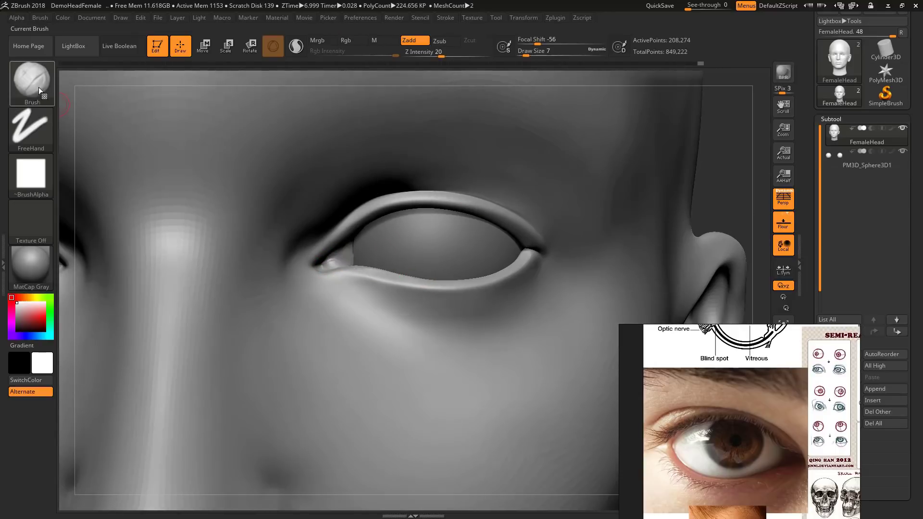
Adjust the edge of the tear duct tissue against the eyeball with the Move brush at draw size 7
key(b)
key(m)
key(v)
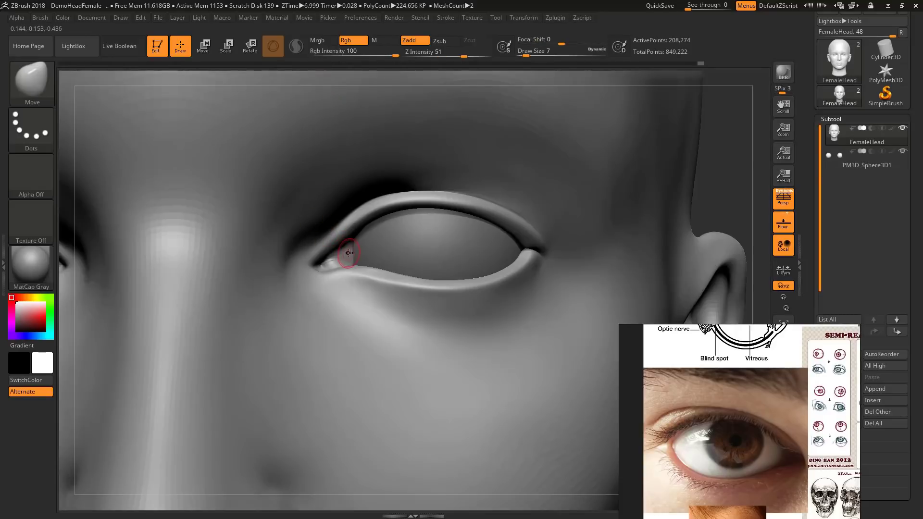
key(ctrl+z)
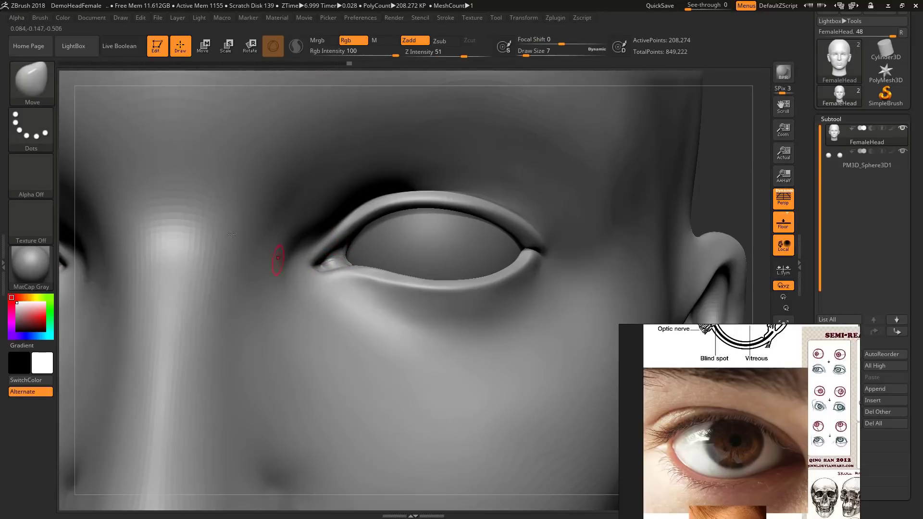
Add a small raised form inside the tear duct with the ClayBuildup brush at draw size 6 and smooth it
click(31, 82)
click(126, 97)
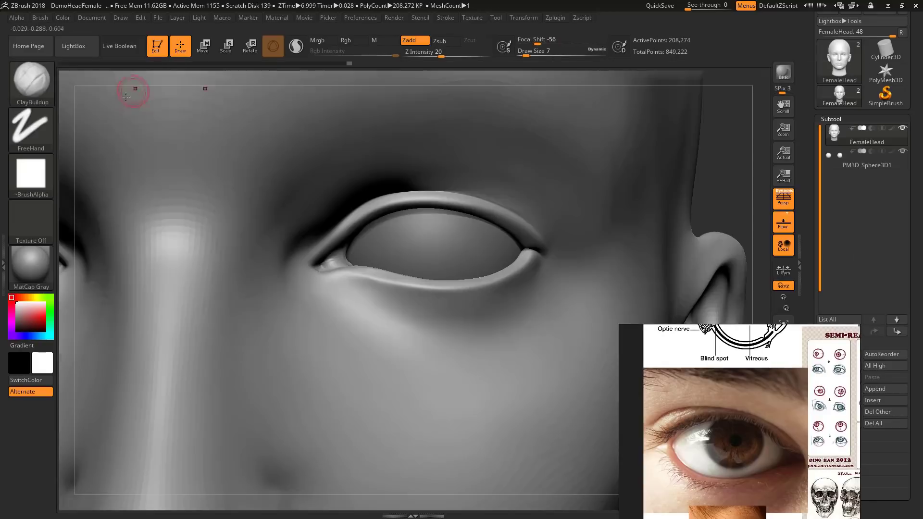
key(s)
click(337, 259)
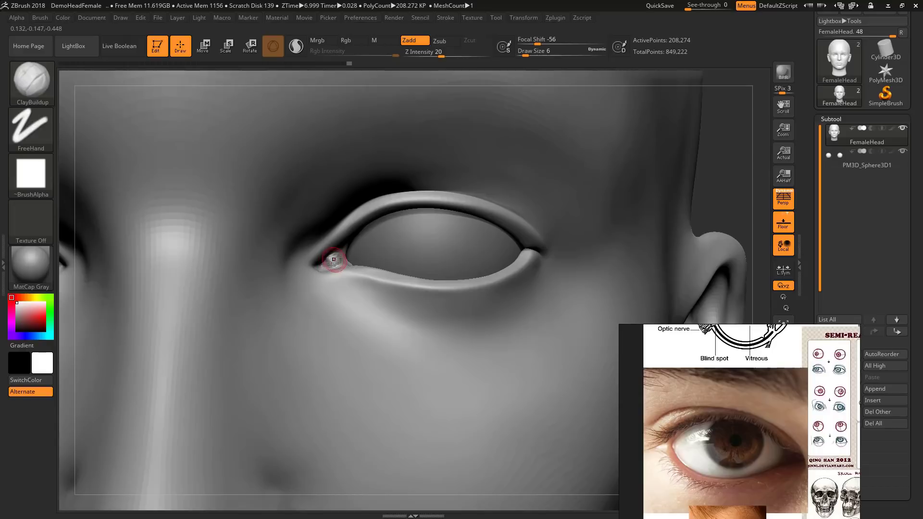
shift+drag(340, 264, 340, 256)
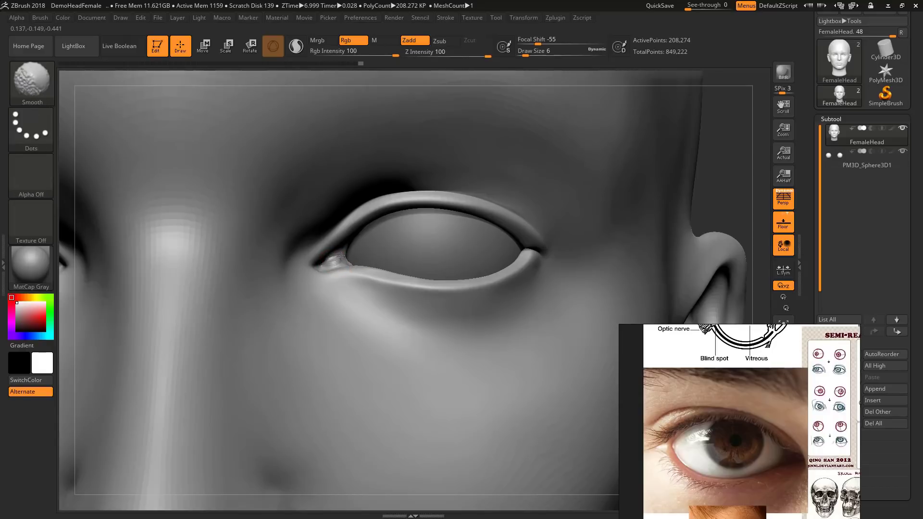
Turn the head to a side profile, bring the eye close, and disable perspective
key(f)
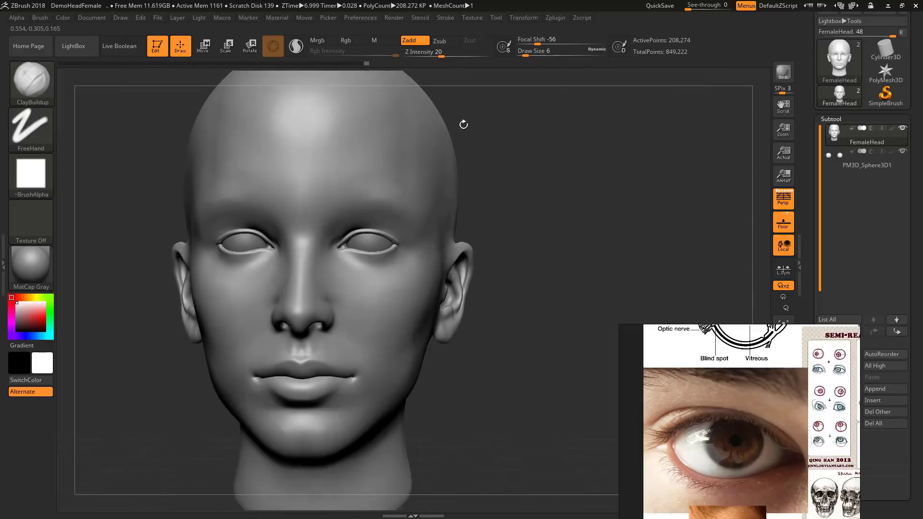
drag(521, 171, 504, 192)
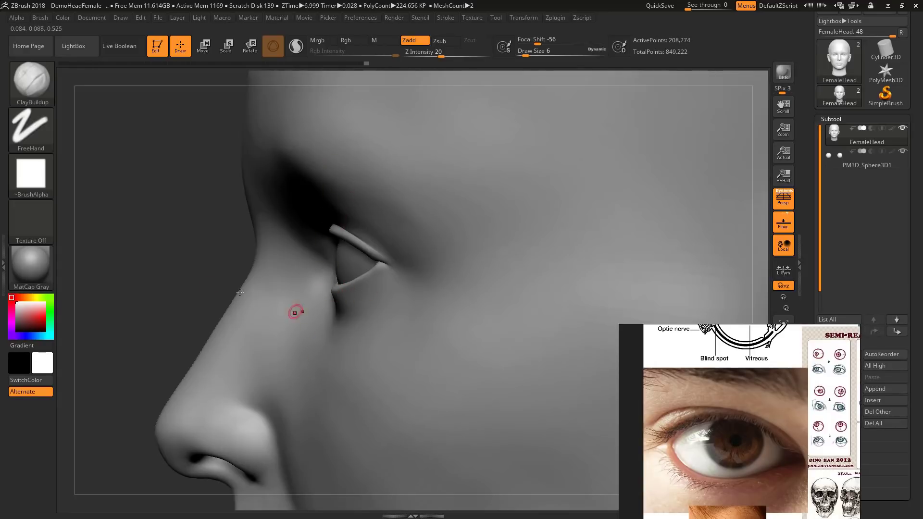
alt+drag(181, 241, 1, 255)
click(784, 203)
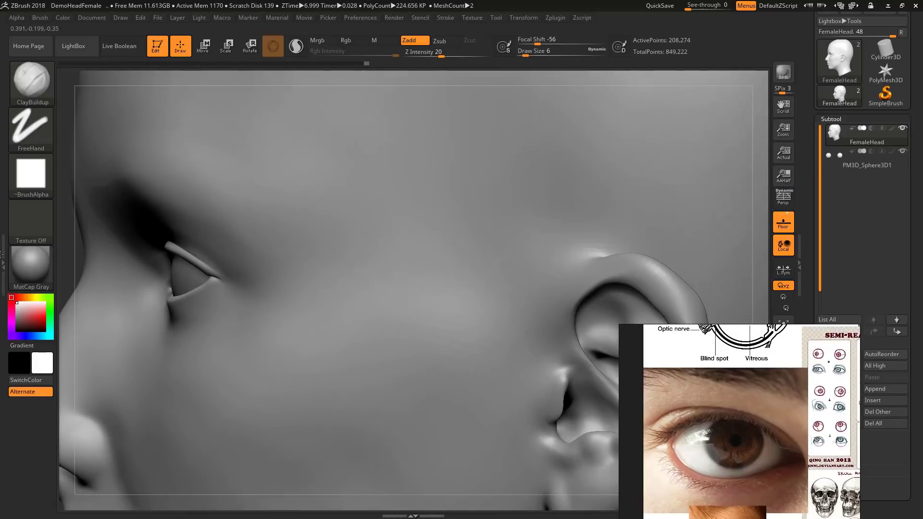
alt+drag(76, 251, 1, 259)
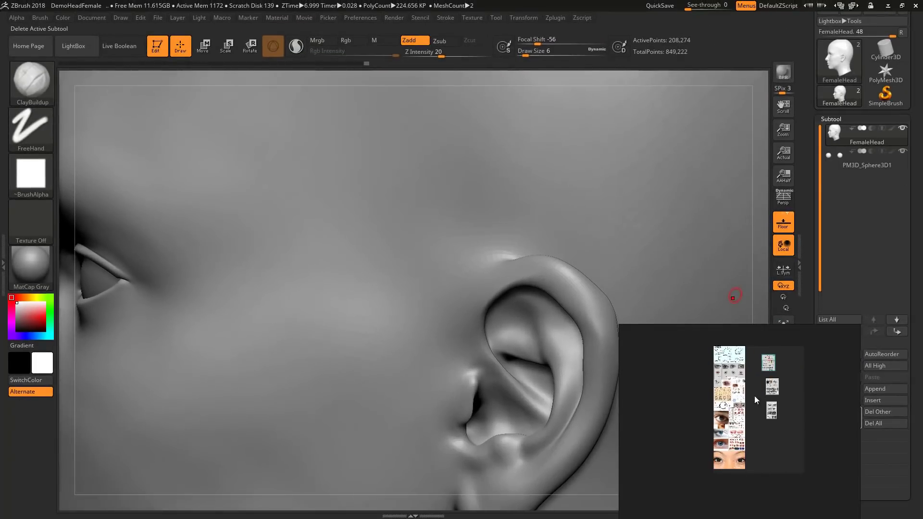
Enlarge the side-view eye diagram on the reference board to examine the offset between the upper and lower eyelids
scroll(766, 384, up, 6)
middle_drag(797, 379, 755, 445)
scroll(738, 451, up, 7)
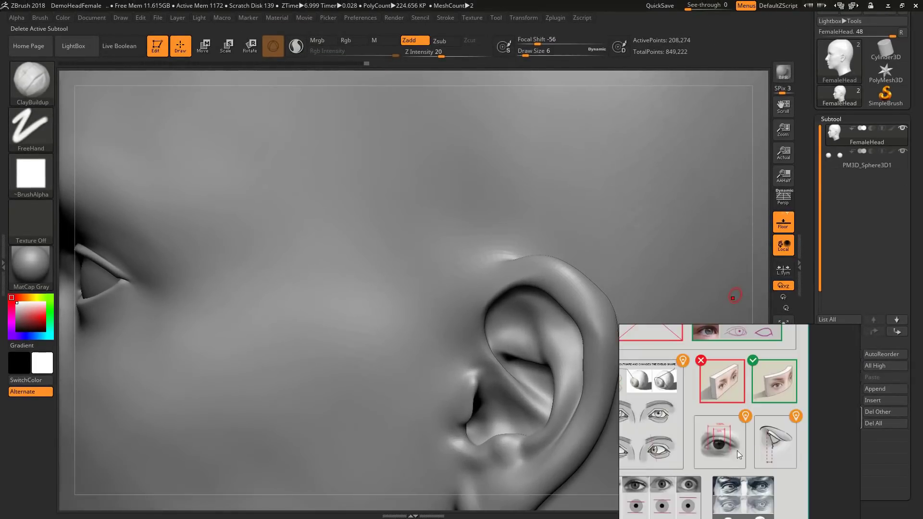
scroll(738, 451, up, 5)
middle_drag(817, 436, 757, 419)
scroll(757, 419, up, 5)
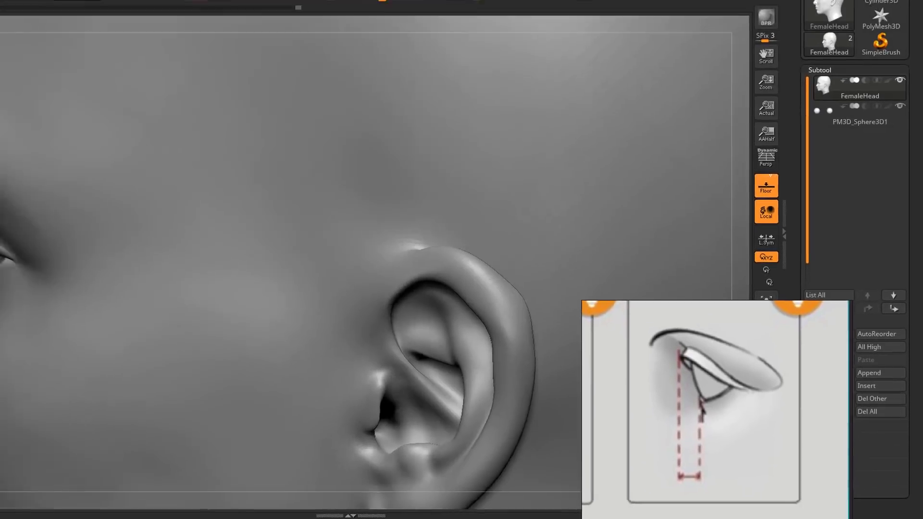
Drop the head two subdivision levels and pull the front of the upper eyelid forward in profile with the Move brush at draw size 68
mouse_move(64, 262)
mouse_down()
mouse_move(74, 252)
mouse_move(301, 232)
mouse_move(333, 239)
mouse_up()
click(38, 94)
click(325, 92)
key(s)
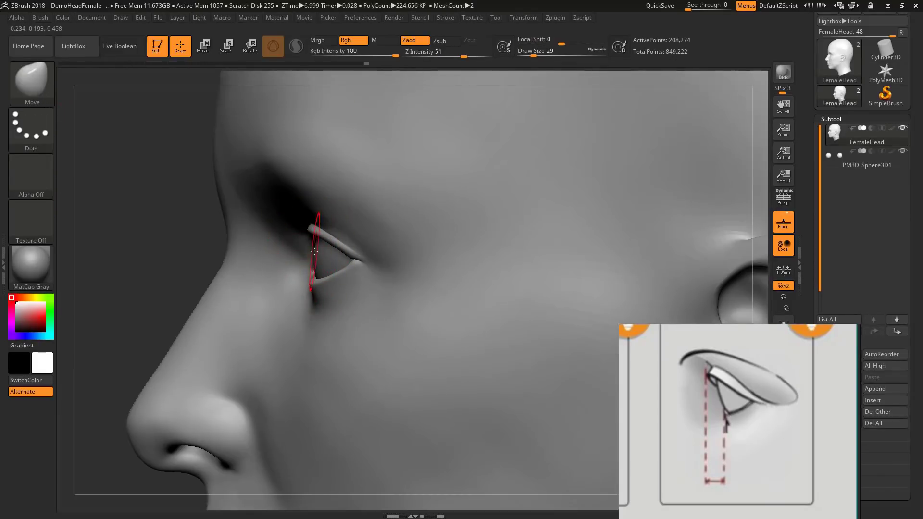
key(s)
drag(308, 239, 307, 240)
key(s)
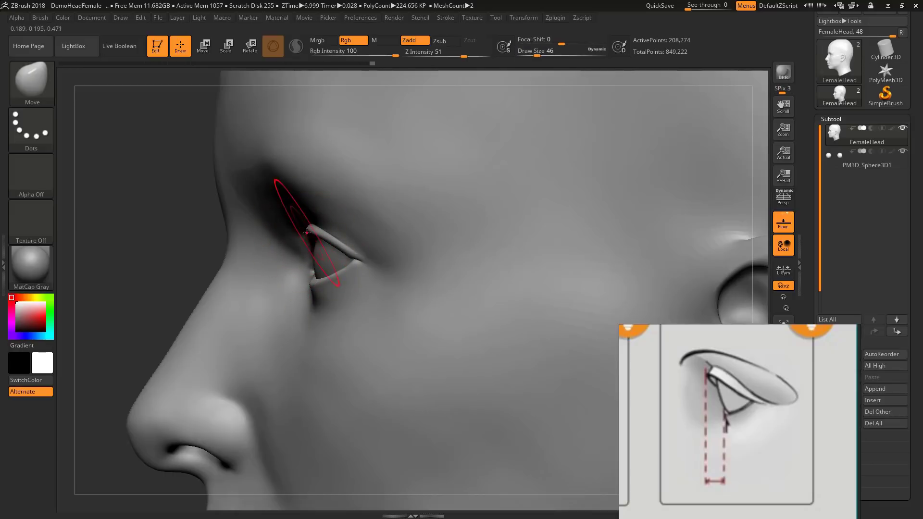
key(shift+d)
key(s)
drag(291, 234, 298, 234)
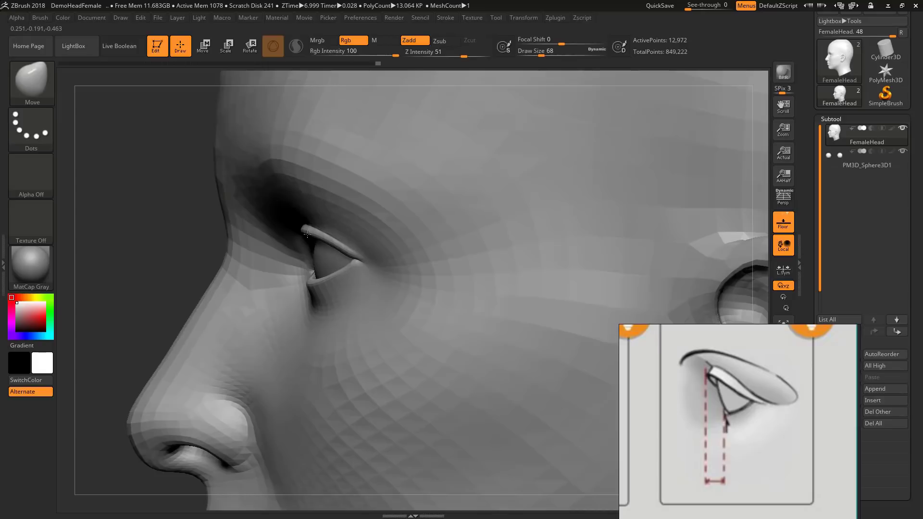
Push the front of the lower eyelid back behind the upper one in profile with the Move brush at draw sizes between 33 and 54
key(s)
drag(316, 299, 312, 291)
key(s)
drag(315, 291, 312, 291)
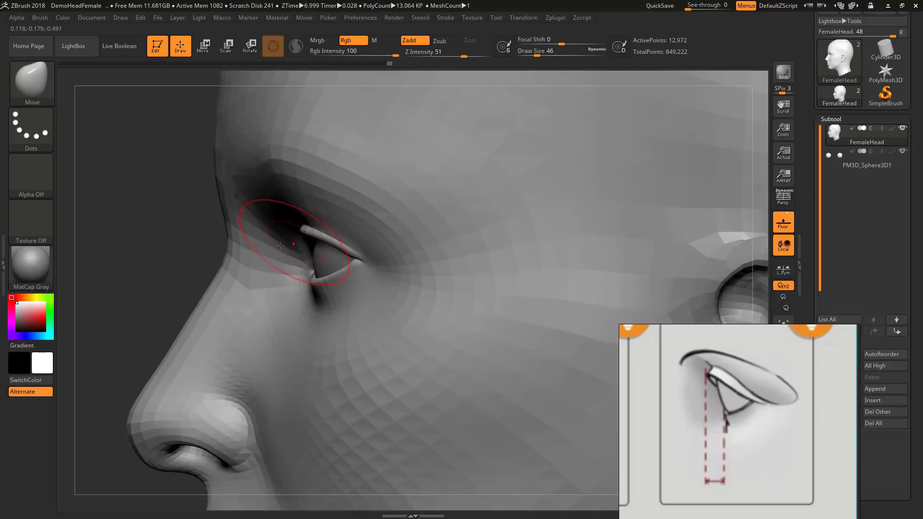
drag(190, 230, 245, 241)
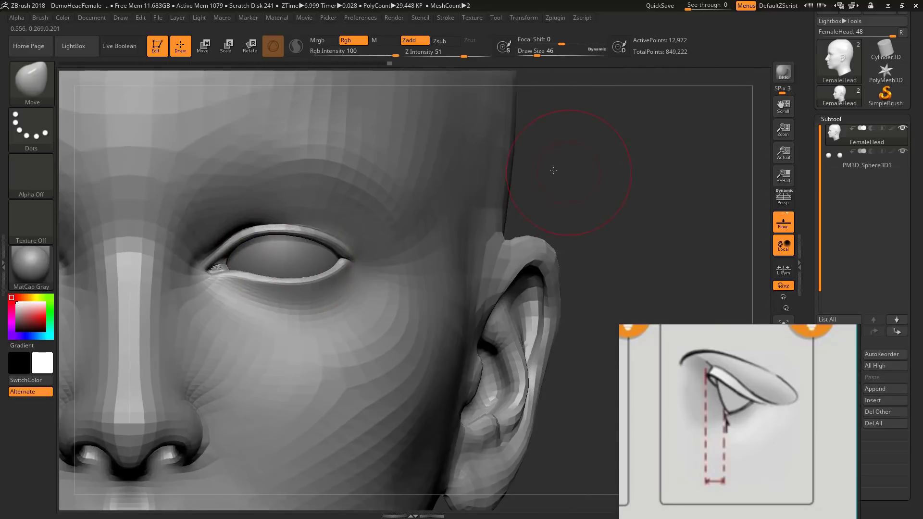
drag(598, 154, 447, 185)
key(s)
drag(322, 290, 314, 290)
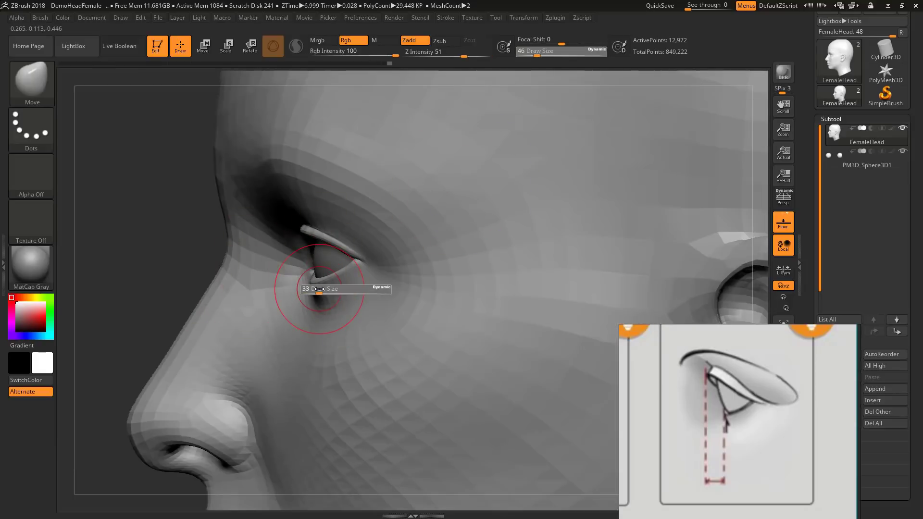
drag(299, 243, 338, 421)
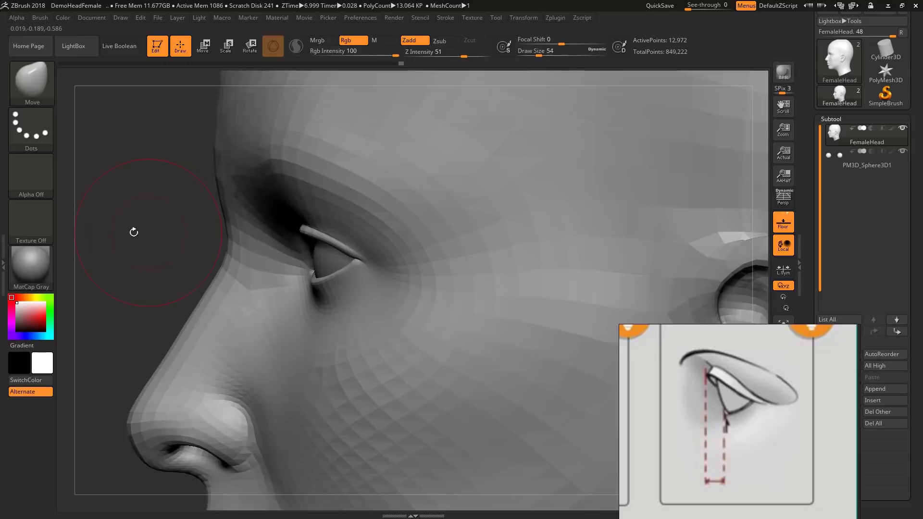
drag(130, 211, 72, 179)
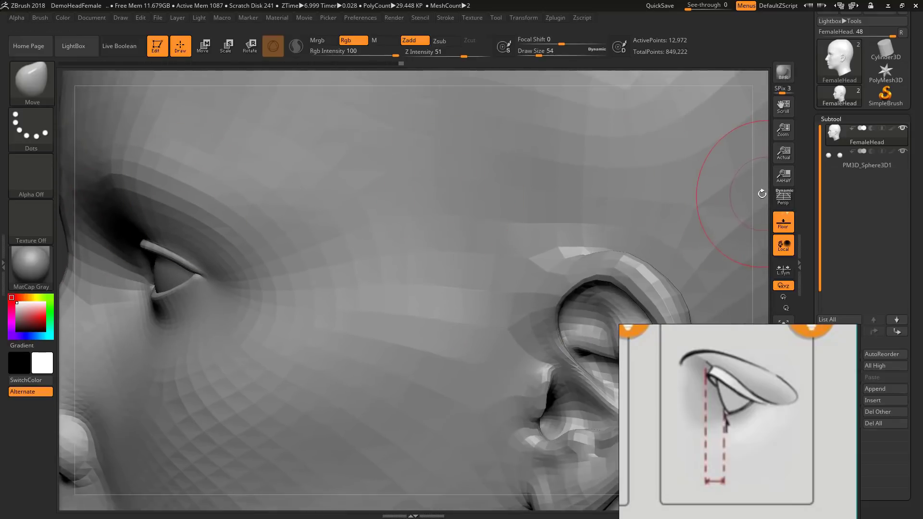
mouse_move(764, 189)
mouse_down()
mouse_move(692, 187)
mouse_move(791, 182)
mouse_move(703, 187)
mouse_up()
mouse_move(510, 200)
mouse_down()
mouse_move(596, 199)
mouse_move(599, 154)
mouse_move(581, 135)
mouse_move(591, 150)
mouse_move(568, 192)
mouse_move(544, 211)
mouse_up()
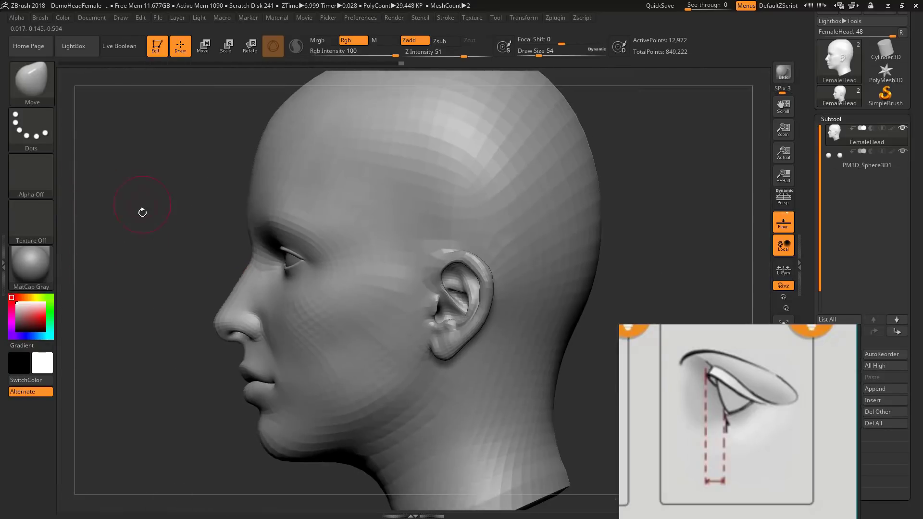
From a low angle, thicken the inner edge of the upper eyelid rim against the eyeball with the Inflat brush at draw size 18
mouse_move(142, 210)
mouse_down()
mouse_move(457, 194)
mouse_move(465, 134)
mouse_move(461, 185)
mouse_move(489, 195)
mouse_move(457, 205)
mouse_up()
click(31, 82)
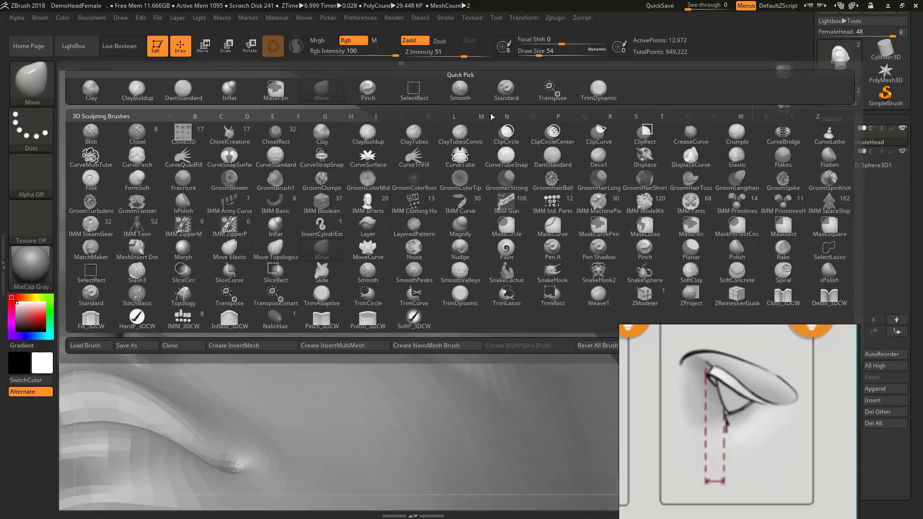
click(229, 89)
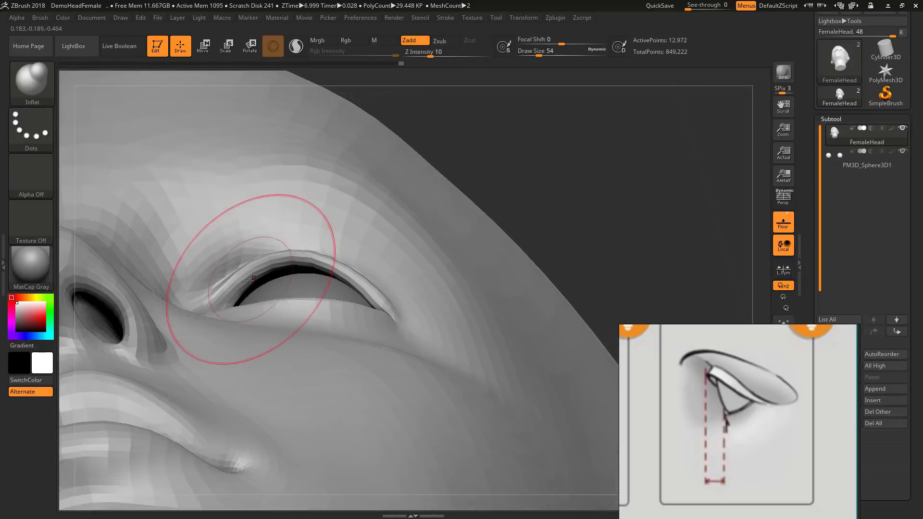
key(s)
drag(242, 282, 249, 286)
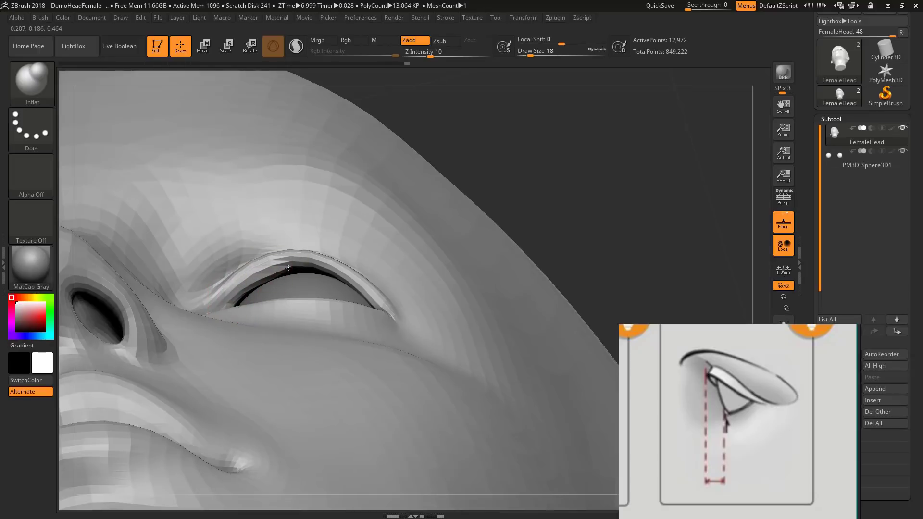
mouse_move(335, 273)
mouse_down()
mouse_move(347, 278)
mouse_move(310, 266)
mouse_move(279, 269)
mouse_up()
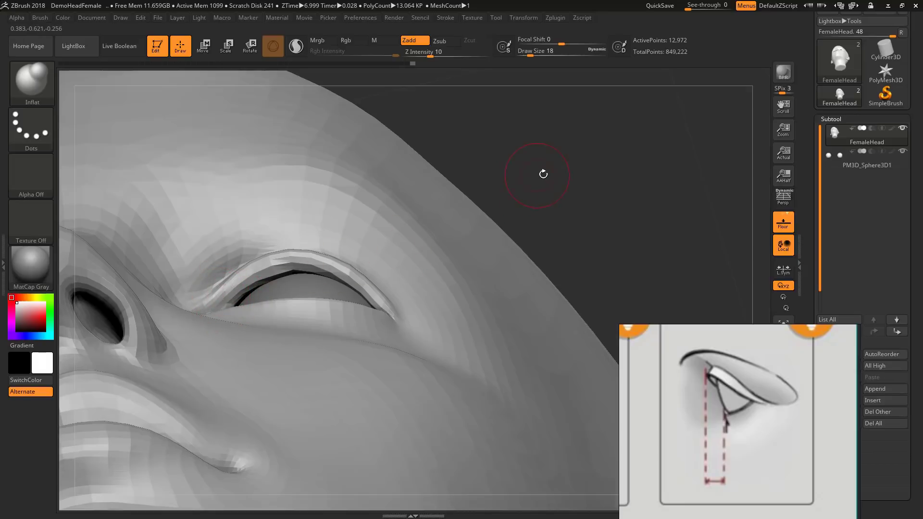
drag(544, 173, 547, 180)
drag(280, 267, 324, 275)
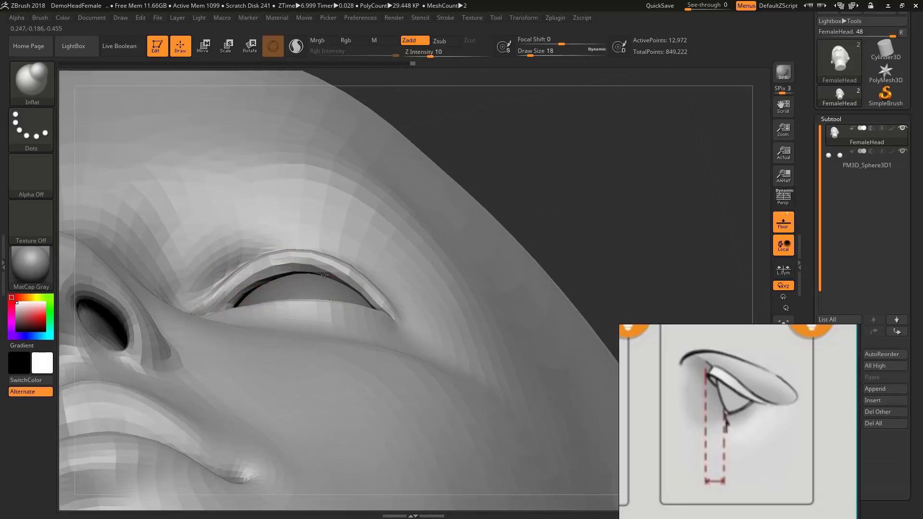
Go up one subdivision level and refine the thickness of the upper eyelid rim with the Inflat brush
key(d)
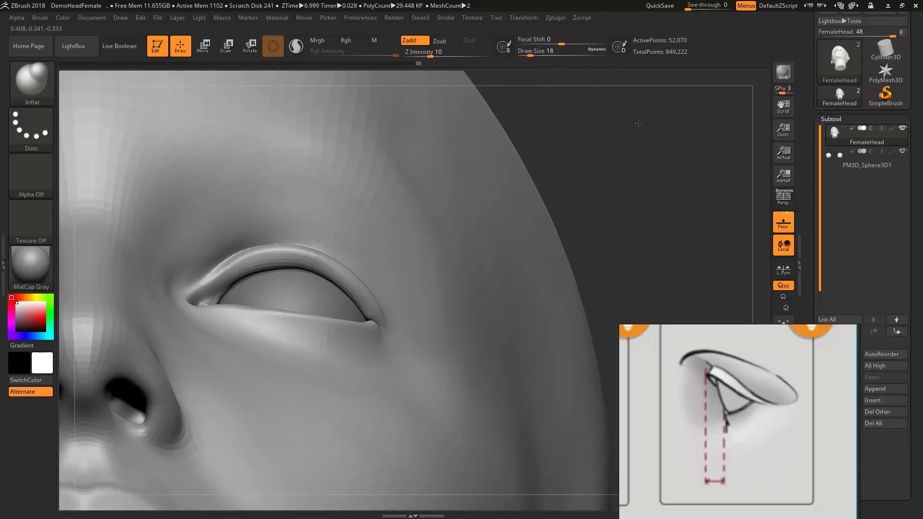
drag(665, 183, 609, 178)
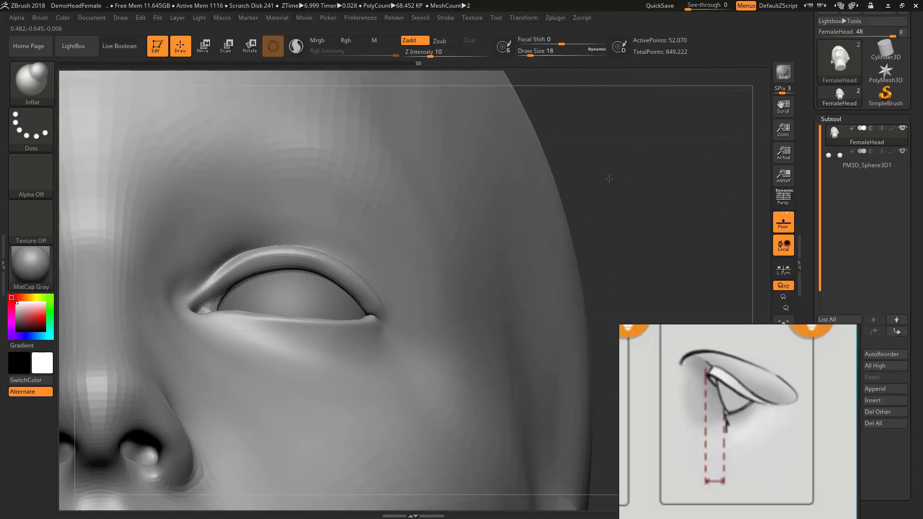
drag(238, 278, 312, 265)
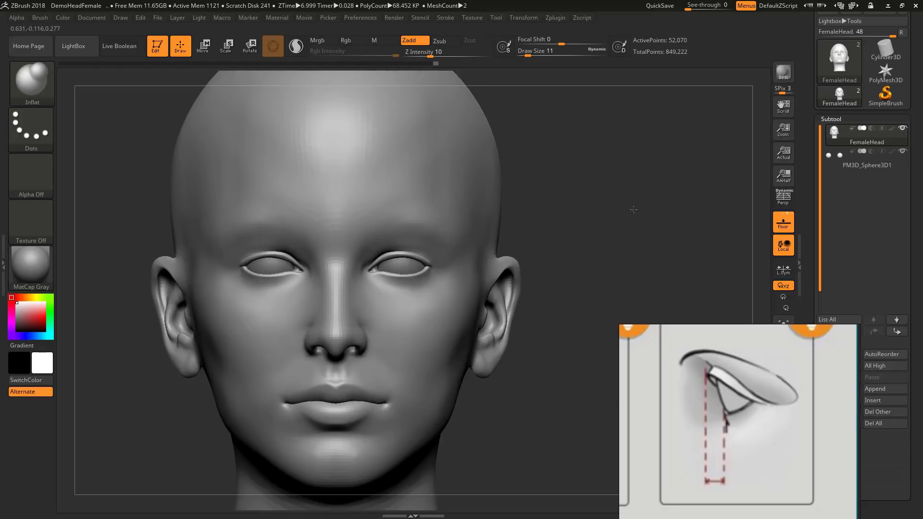
alt+drag(633, 206, 640, 264)
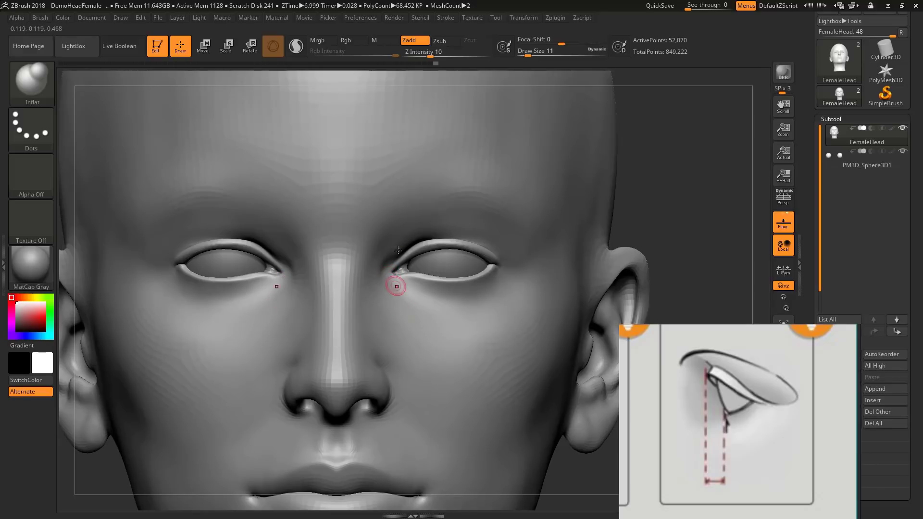
Switch to the DamStandard brush
click(32, 81)
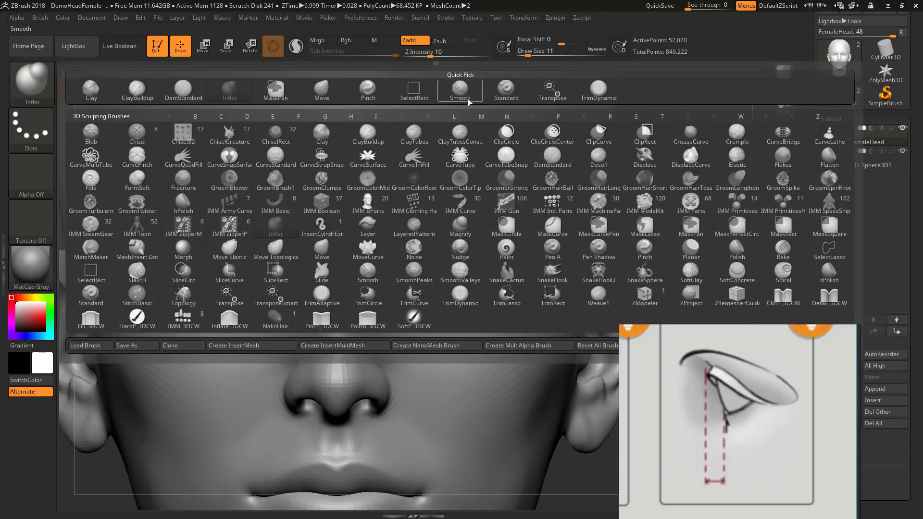
click(183, 90)
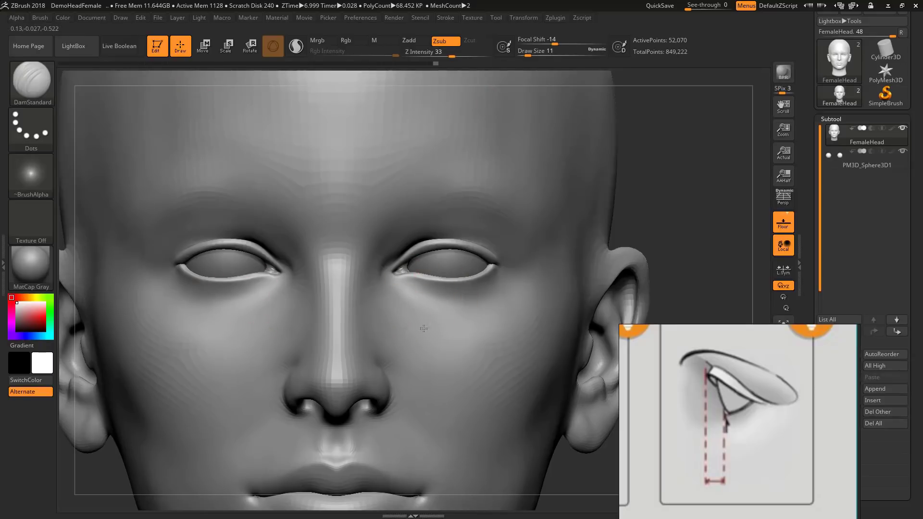
Try a few DamStandard crease strokes across the cheek and undo each one
drag(413, 327, 490, 328)
key(ctrl+z)
drag(412, 342, 536, 312)
key(ctrl+z)
drag(422, 343, 502, 327)
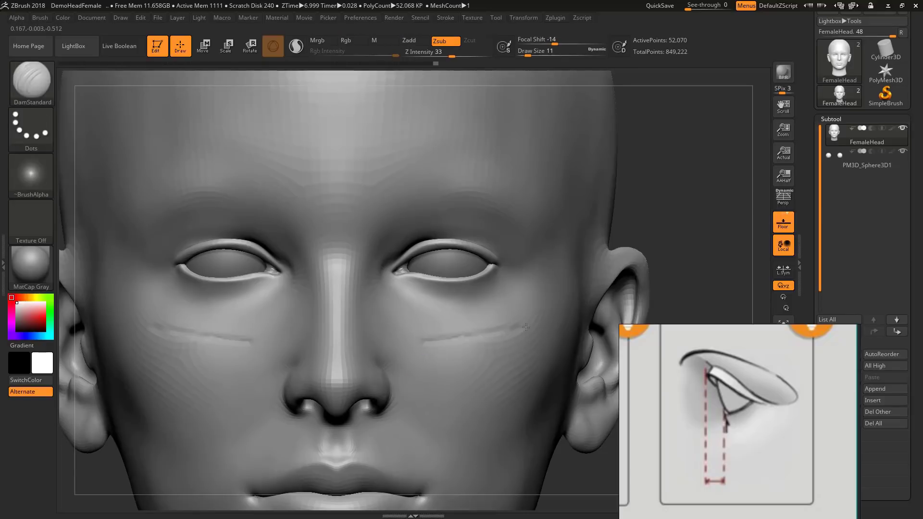
key(ctrl+z)
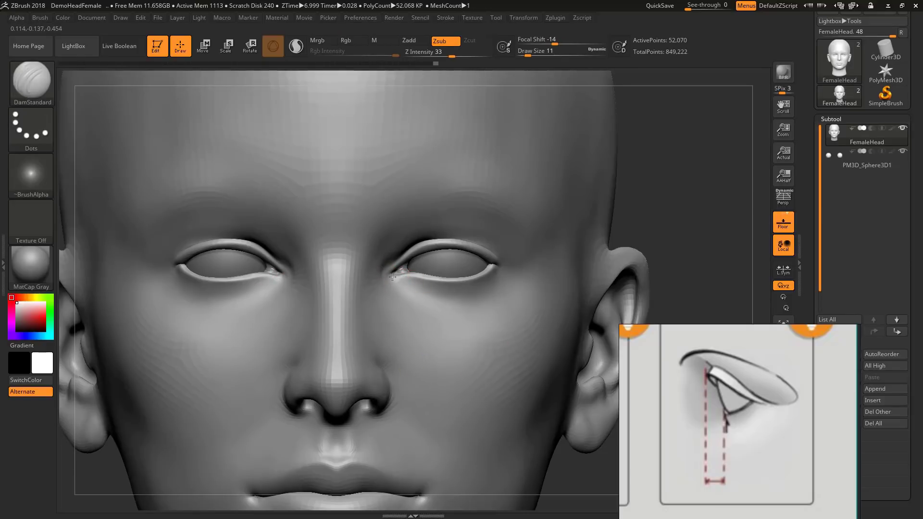
Examine the eyes from the front, comparing the height of the inner and outer corners
drag(394, 291, 396, 304)
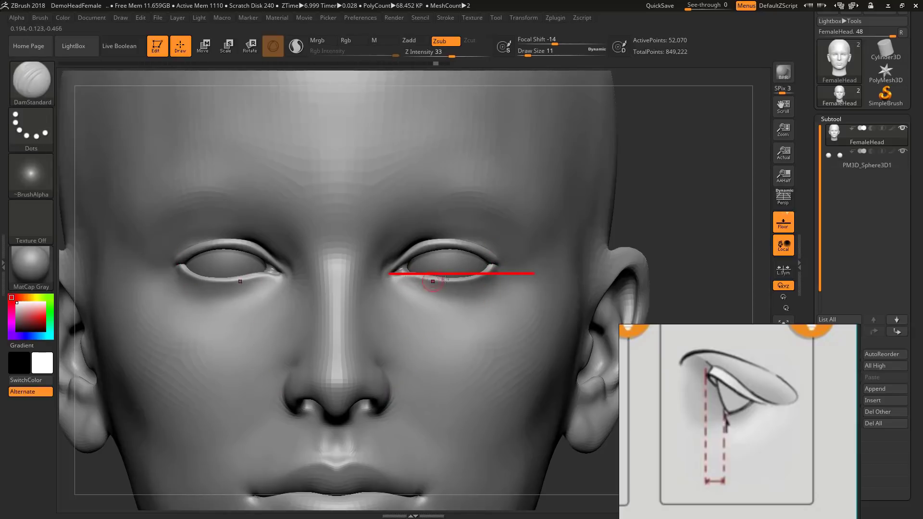
mouse_move(660, 153)
alt+mouse_down()
mouse_move(676, 150)
mouse_move(494, 160)
alt+mouse_up()
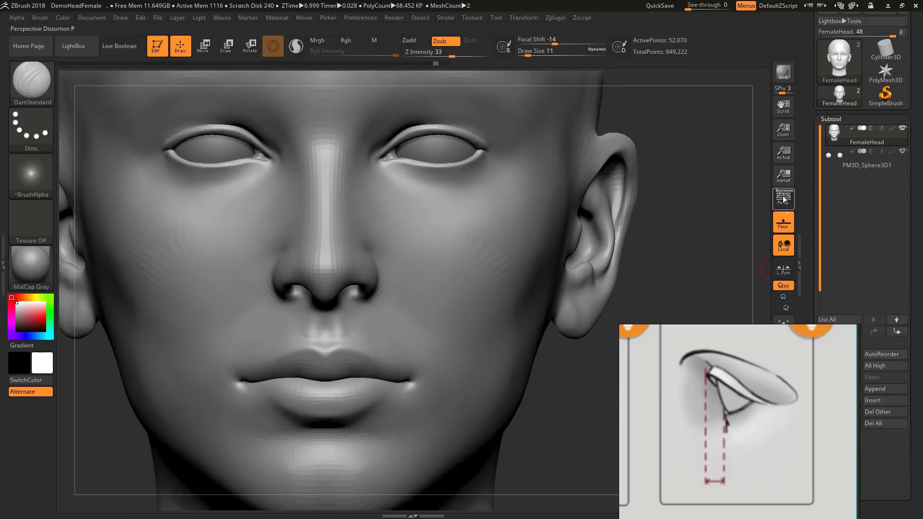
alt+drag(682, 231, 712, 172)
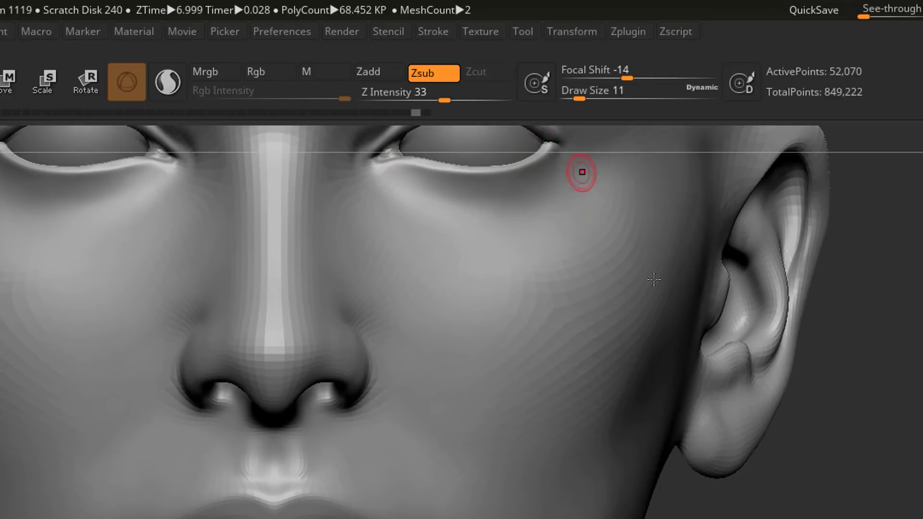
alt+drag(892, 398, 882, 465)
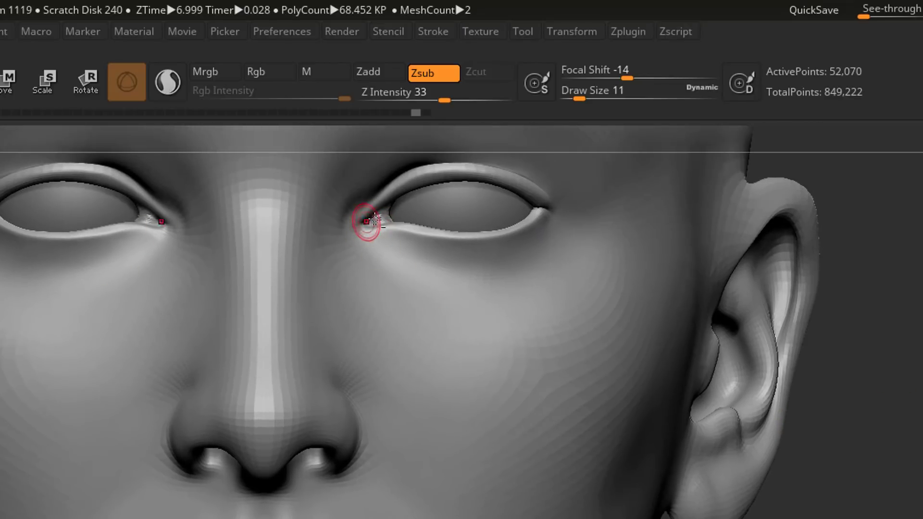
drag(885, 332, 739, 370)
shift+drag(813, 325, 805, 323)
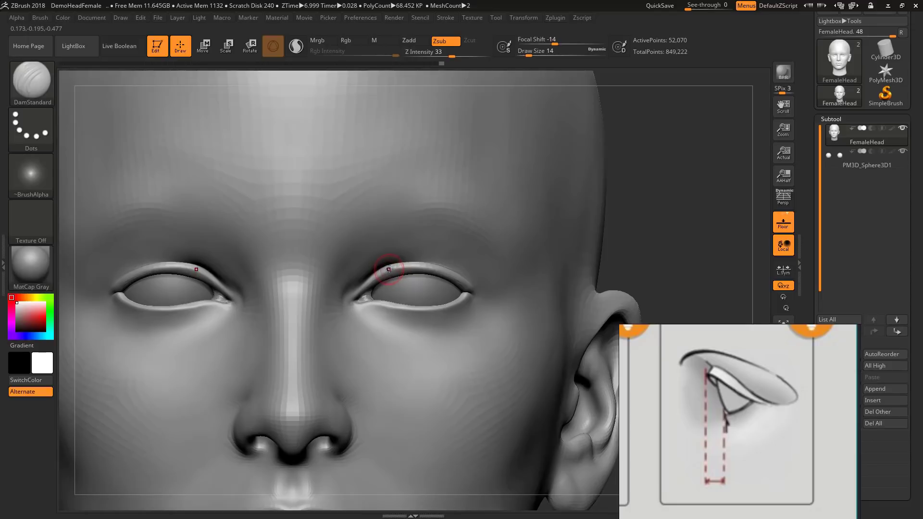
Carve a fine crease along the top of the upper eyelid with the DamStandard brush at draw size 11
key(s)
drag(389, 269, 400, 266)
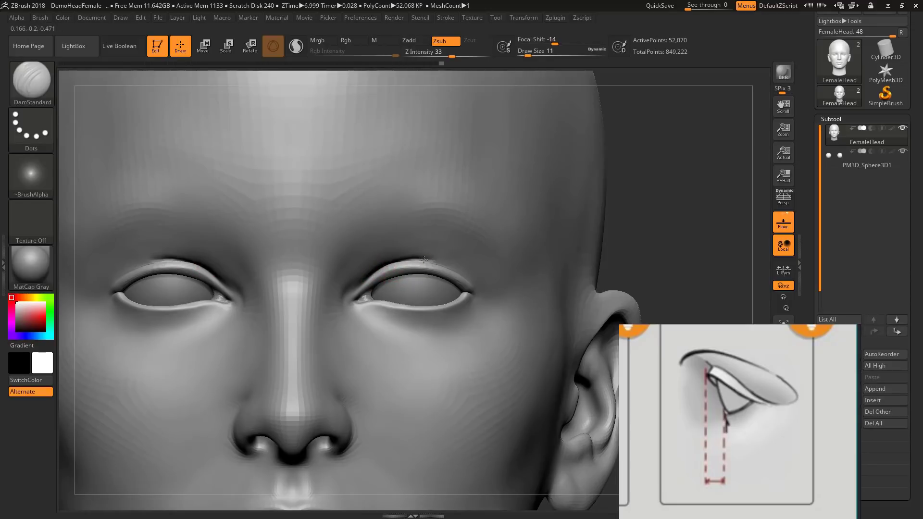
drag(402, 261, 408, 262)
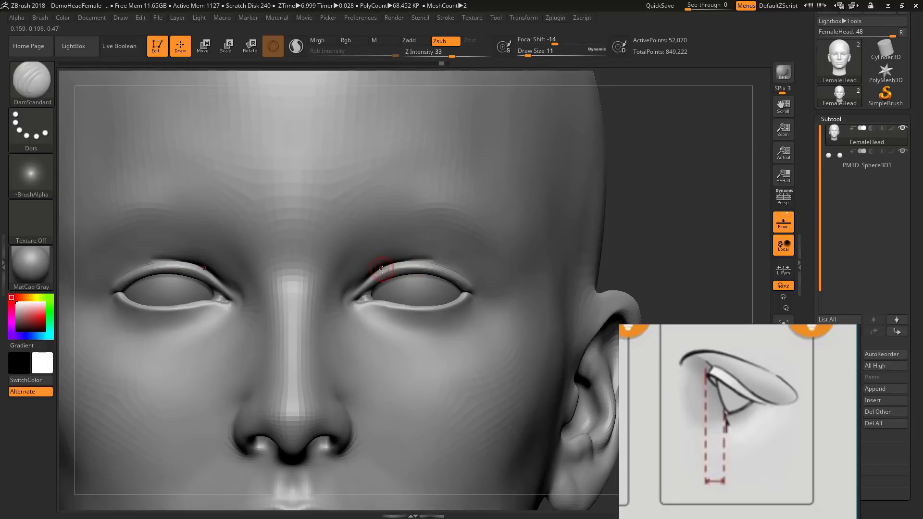
key(ctrl)
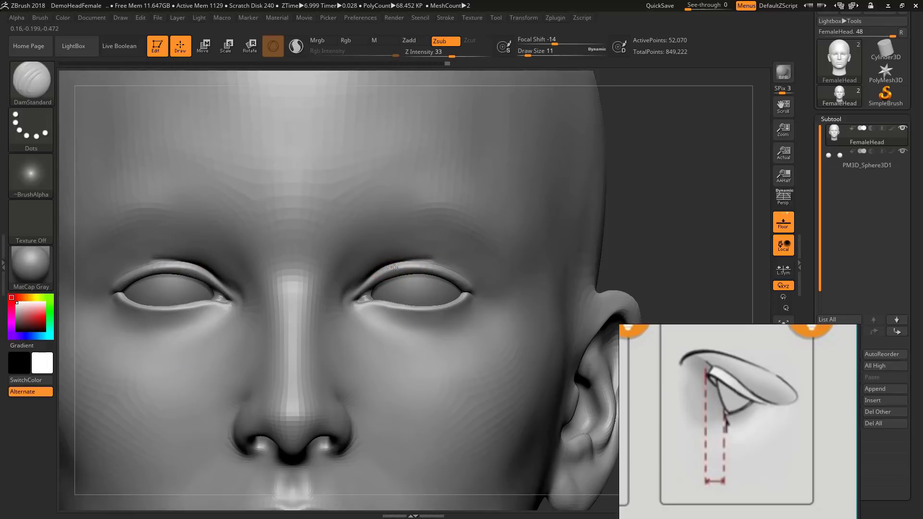
key(ctrl)
Smooth the upper eyelid crease and, one subdivision level lower, carve it out toward the outer eye corner at draw size 13
key(s)
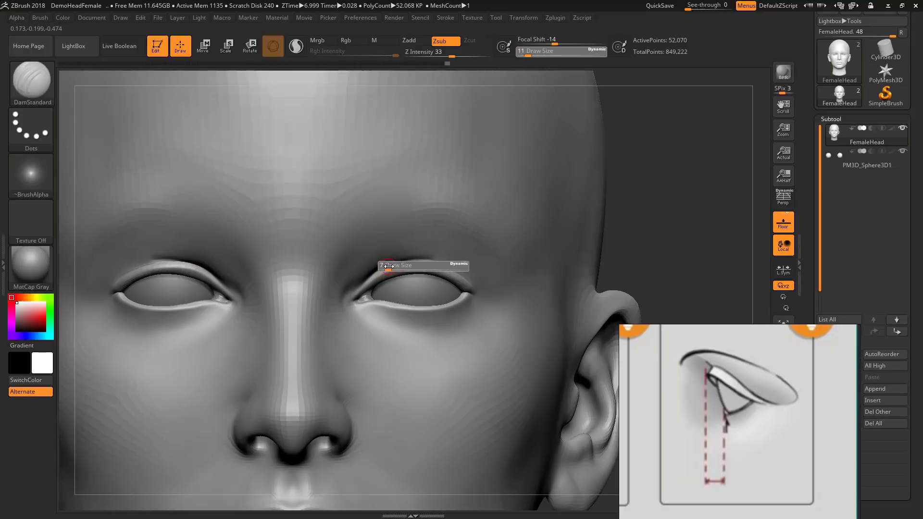
drag(383, 268, 385, 269)
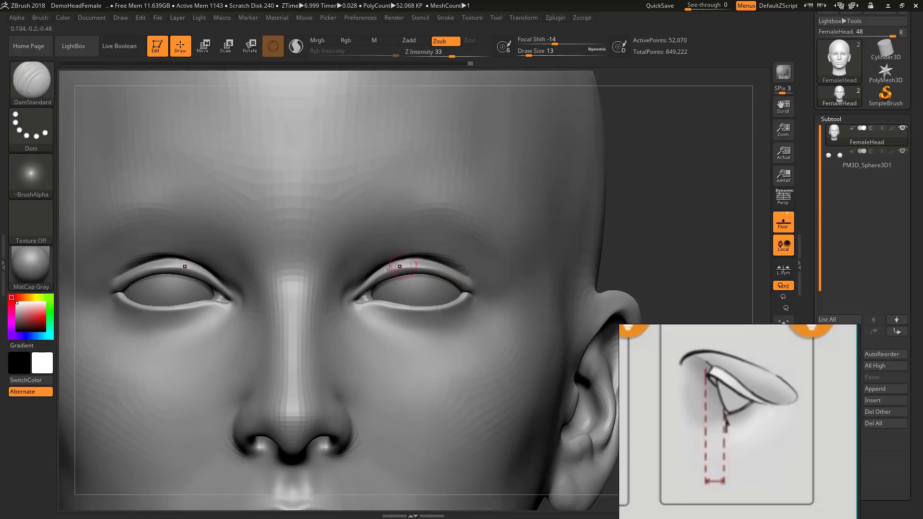
key(shift)
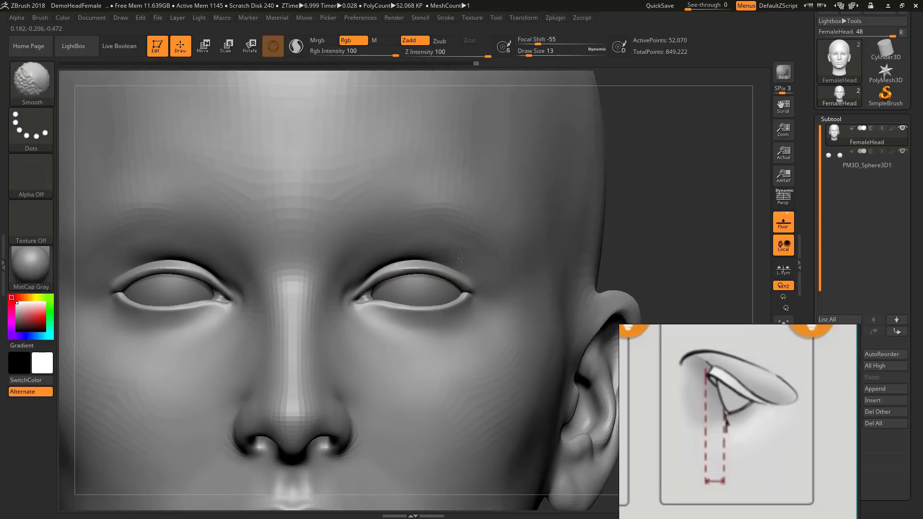
key(shift+d)
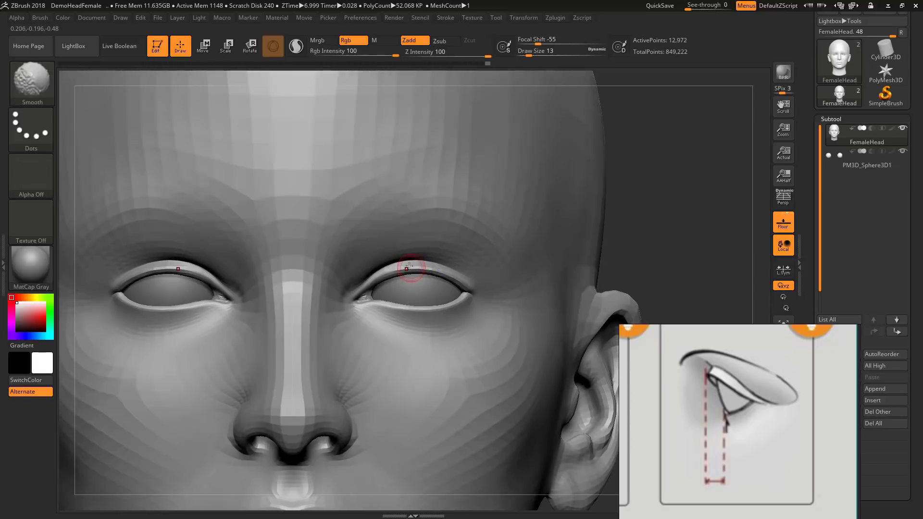
drag(451, 265, 473, 281)
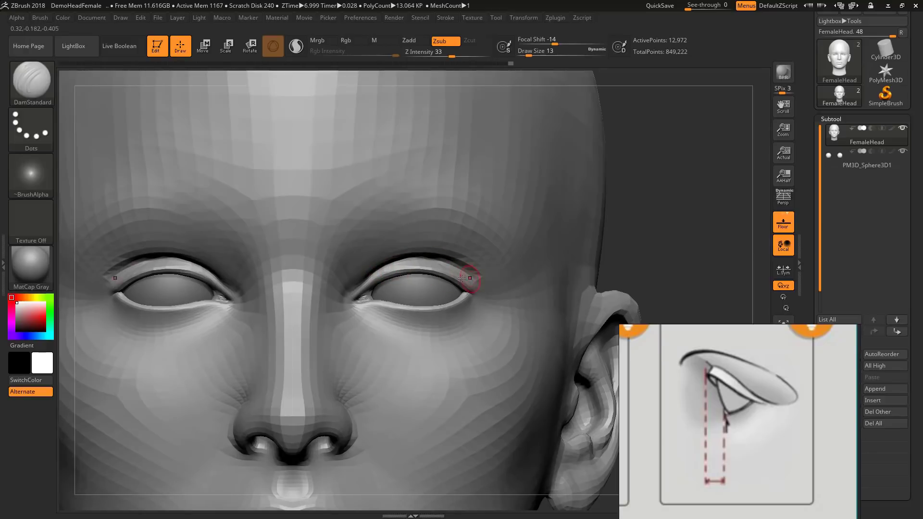
Return to the higher subdivision level, extend the upper eyelid crease past the outer eye corner with DamStandard at draw size 13, and smooth it
key(d)
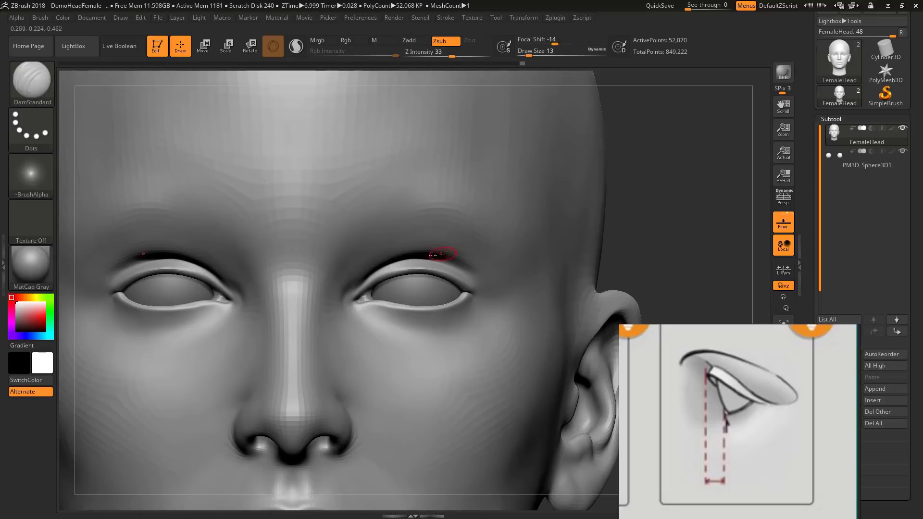
drag(461, 267, 479, 283)
mouse_move(648, 200)
mouse_down()
mouse_move(596, 202)
mouse_move(656, 206)
mouse_up()
key(f)
drag(556, 196, 544, 161)
alt+drag(625, 187, 644, 166)
drag(595, 140, 494, 160)
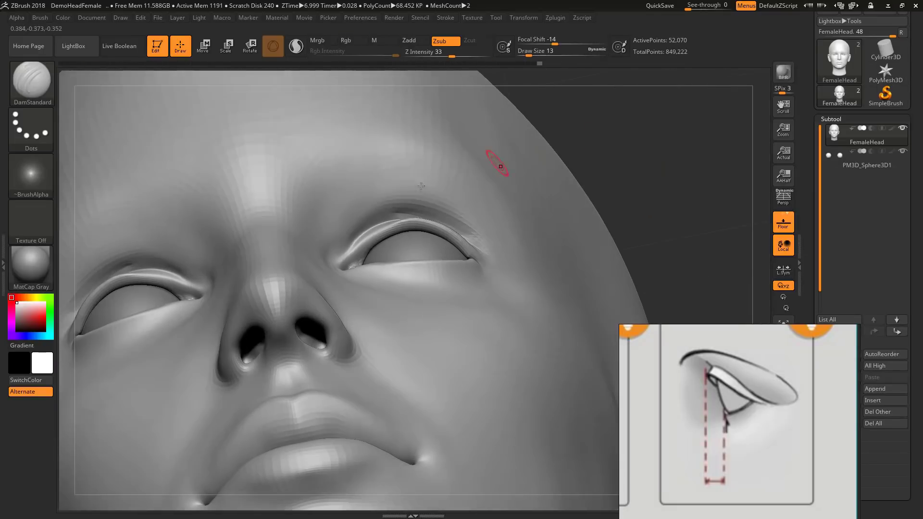
key(shift)
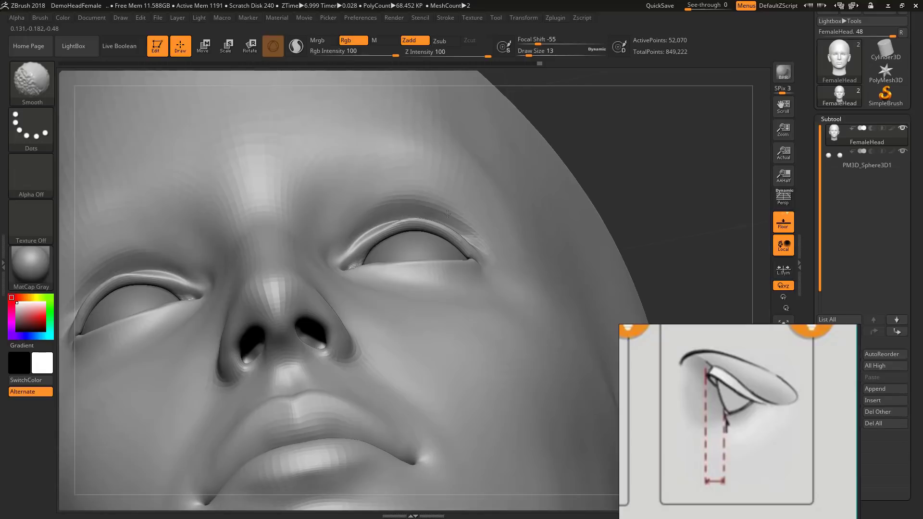
mouse_move(623, 147)
mouse_down()
mouse_move(627, 161)
mouse_move(615, 138)
mouse_move(633, 117)
mouse_up()
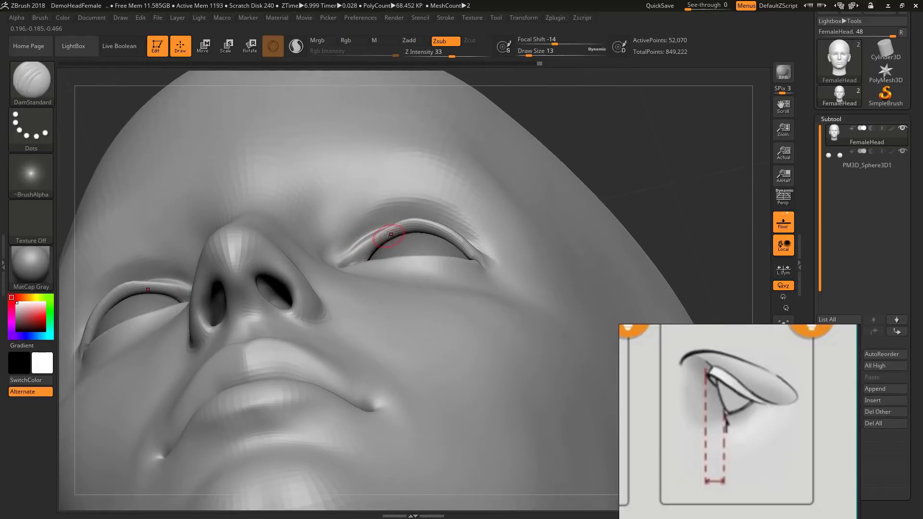
Adjust the inner part of the upper eyelid with the Move brush at draw size 27, checking it in profile
click(32, 82)
click(319, 92)
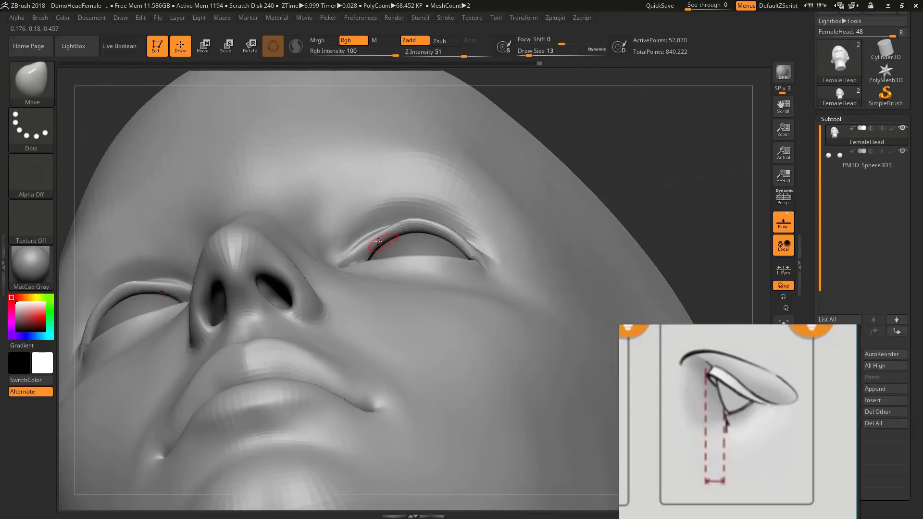
key(s)
drag(381, 238, 389, 225)
drag(618, 122, 634, 181)
drag(701, 160, 646, 153)
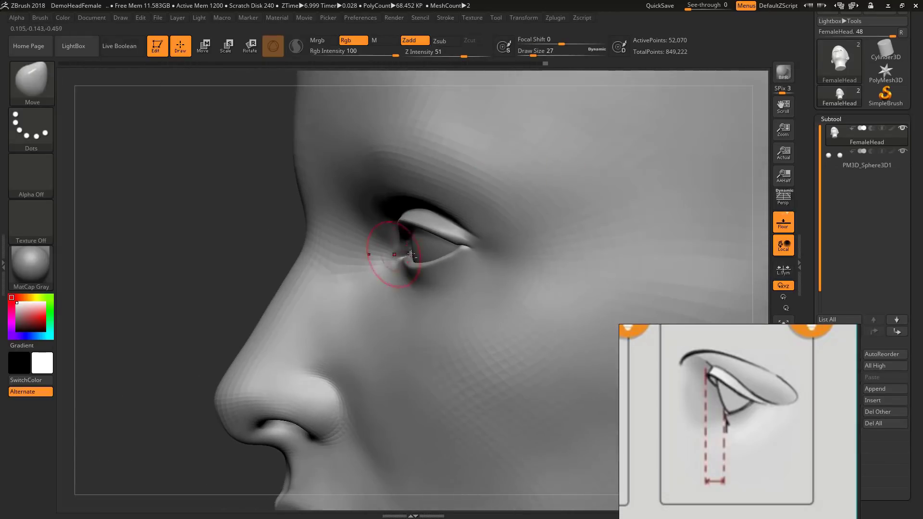
Select the eyeballs, shift them slightly with the move gizmo in profile, and return to draw mode in the front view
alt+click(391, 284)
key(w)
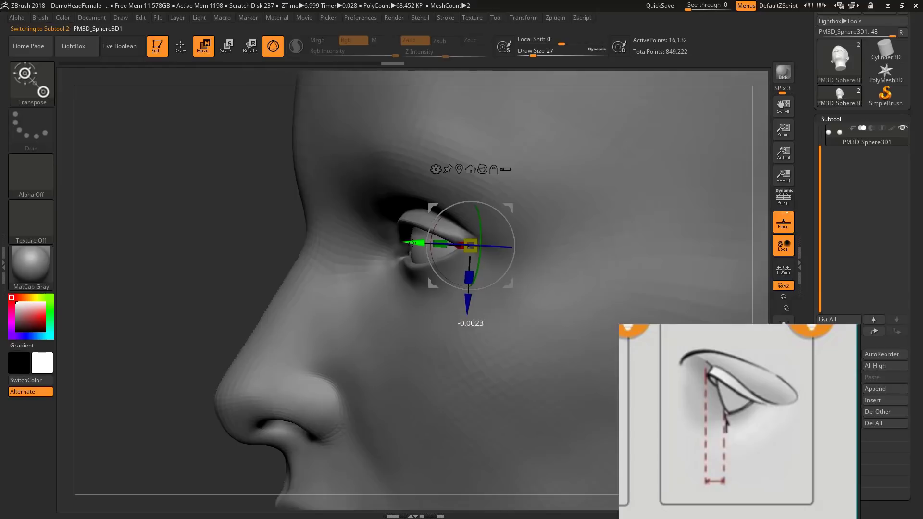
key(q)
shift+drag(332, 276, 685, 186)
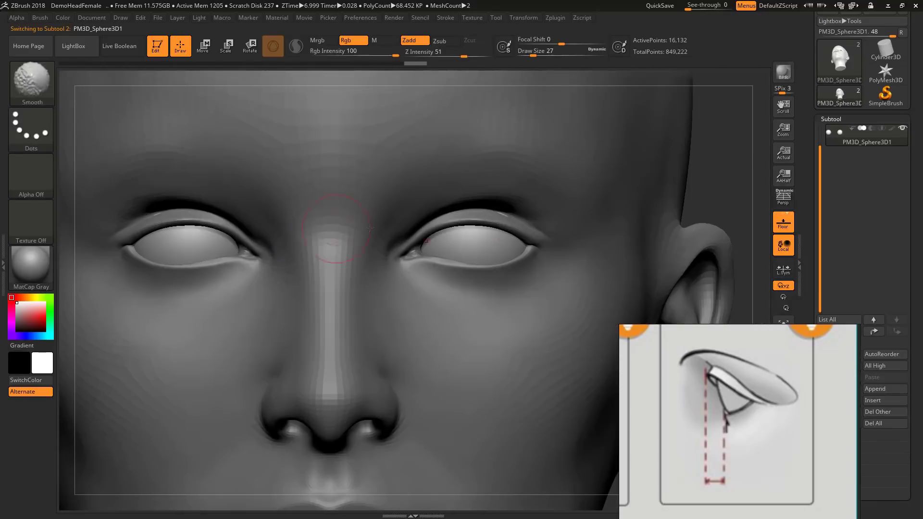
Select the head, undo a trial adjustment above the eye, and smooth the area above the upper eyelids at draw size 17
alt+click(556, 195)
drag(726, 156, 721, 134)
key(s)
mouse_move(472, 198)
mouse_down()
mouse_move(442, 214)
mouse_move(507, 207)
mouse_up()
key(ctrl+z)
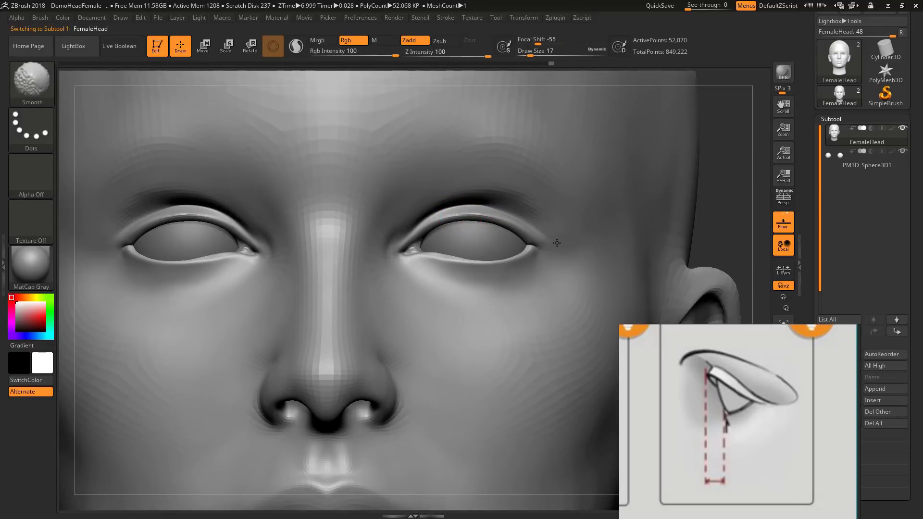
mouse_move(706, 154)
mouse_down()
mouse_move(716, 149)
mouse_move(515, 196)
mouse_up()
key(shift)
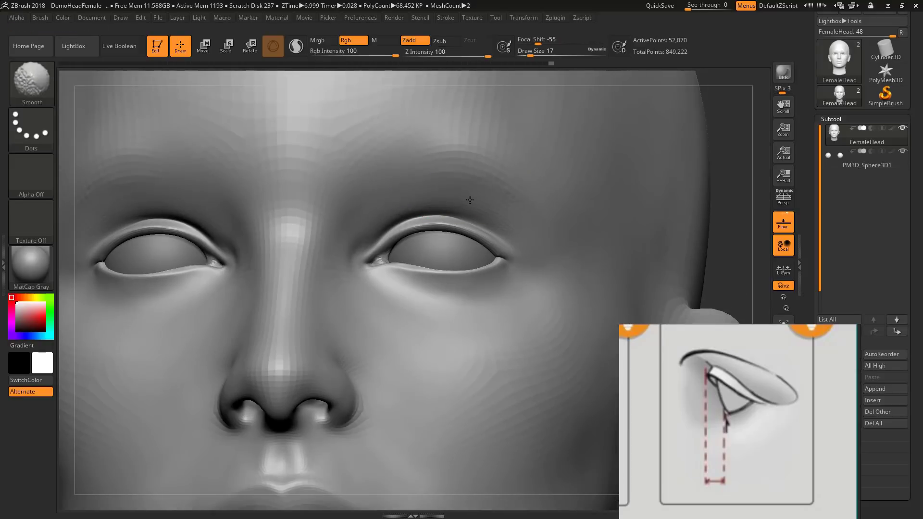
key(shift)
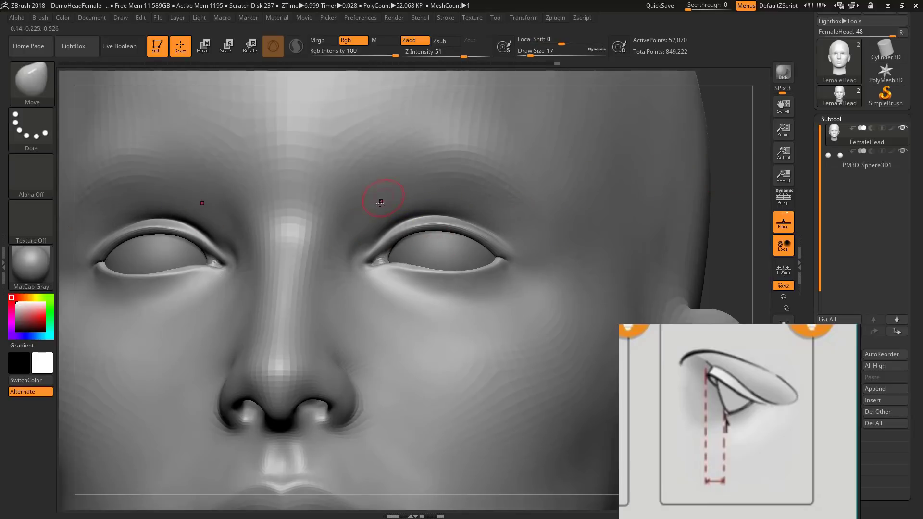
Find the eye drawing with the concave and convex labels on the reference board and place the board beside the face
scroll(809, 460, down, 10)
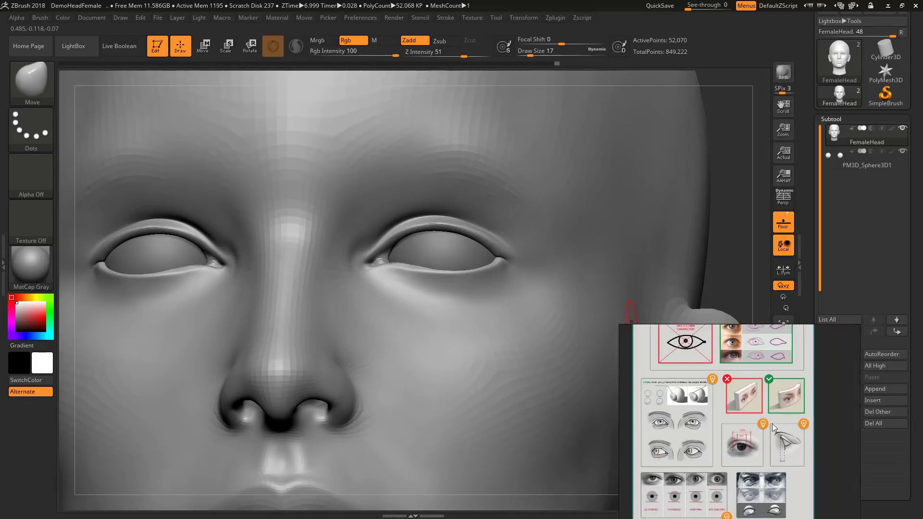
scroll(765, 413, up, 8)
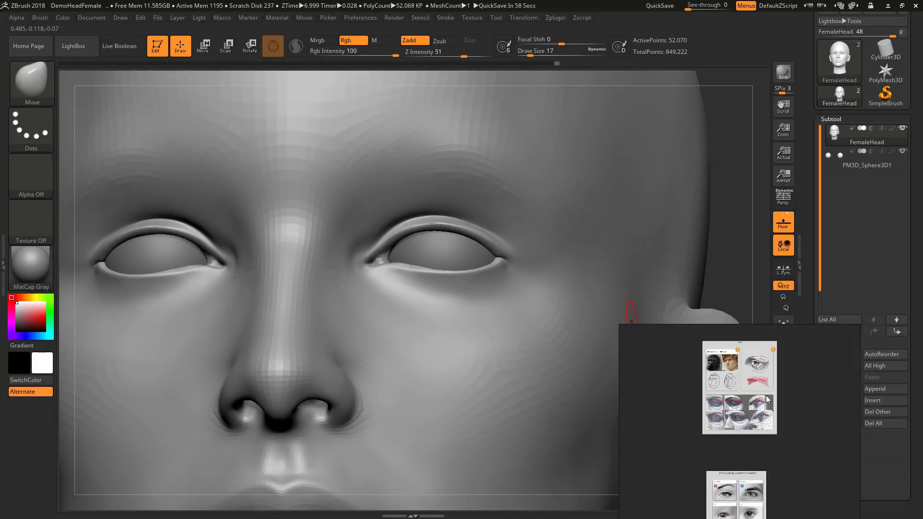
middle_drag(740, 412, 733, 484)
scroll(732, 411, up, 5)
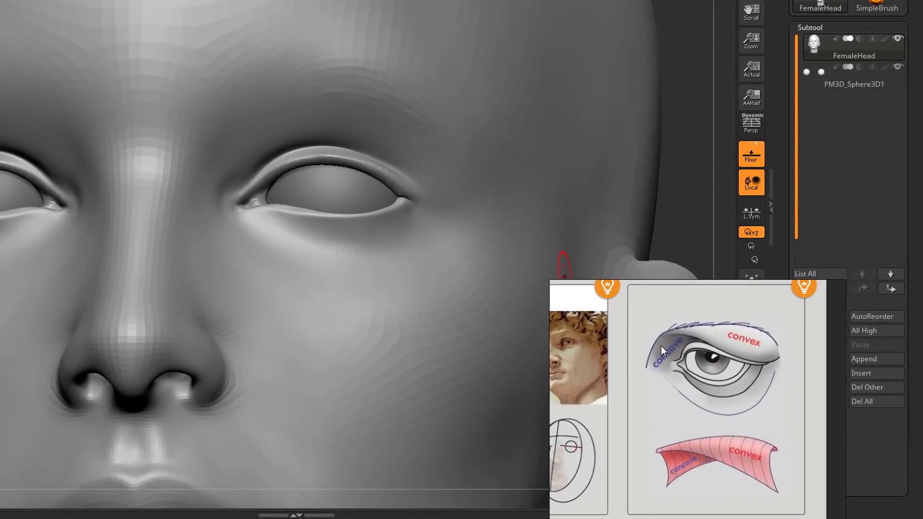
right_drag(684, 353, 612, 157)
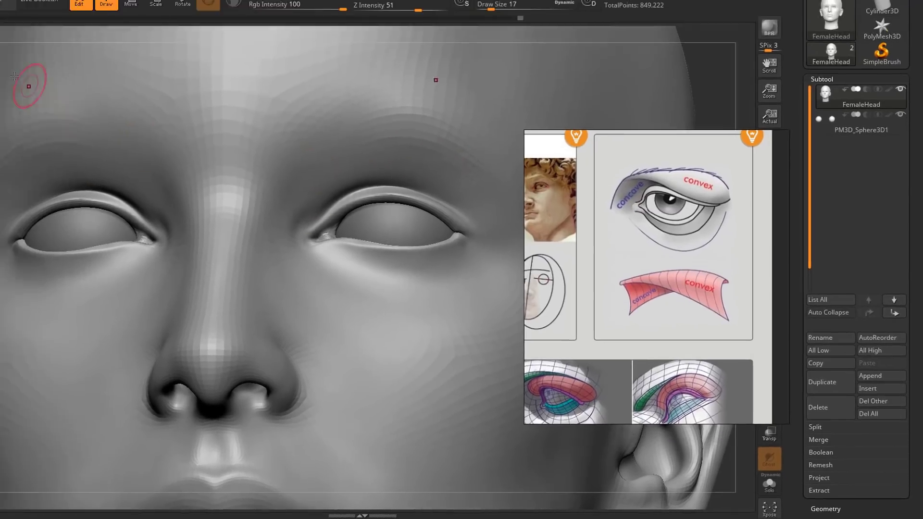
Sculpt the transition from the inner eye corner to the top of the upper eyelid with the ClayBuildup brush
key(b)
click(137, 89)
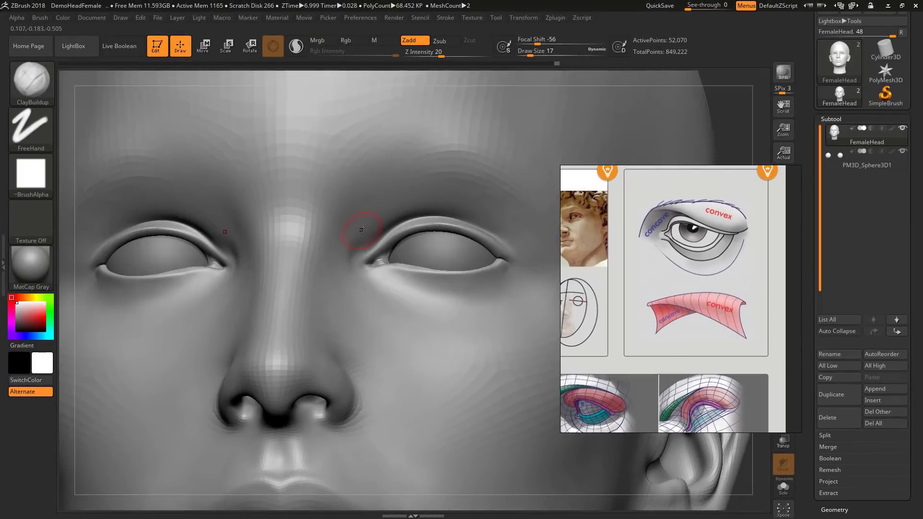
key(s)
mouse_move(362, 244)
mouse_down()
mouse_move(379, 212)
mouse_move(416, 205)
mouse_move(377, 245)
mouse_move(375, 225)
mouse_move(449, 207)
mouse_up()
key(s)
click(400, 203)
Build up the convex fold above the outer half of the upper eyelid with ClayBuildup strokes at draw size 22
drag(386, 204, 491, 223)
drag(452, 210, 505, 227)
mouse_move(429, 196)
mouse_down()
mouse_move(510, 222)
mouse_move(449, 211)
mouse_move(497, 221)
mouse_up()
key(s)
key(s)
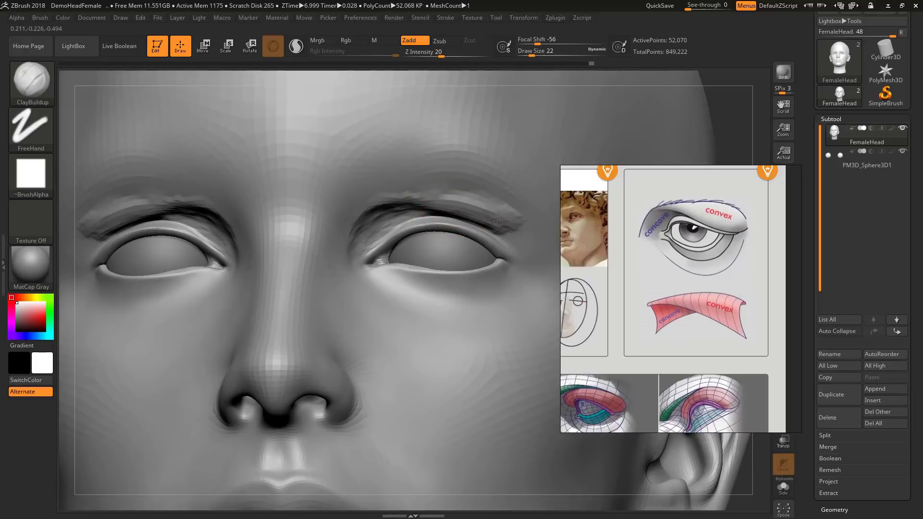
drag(423, 214, 502, 227)
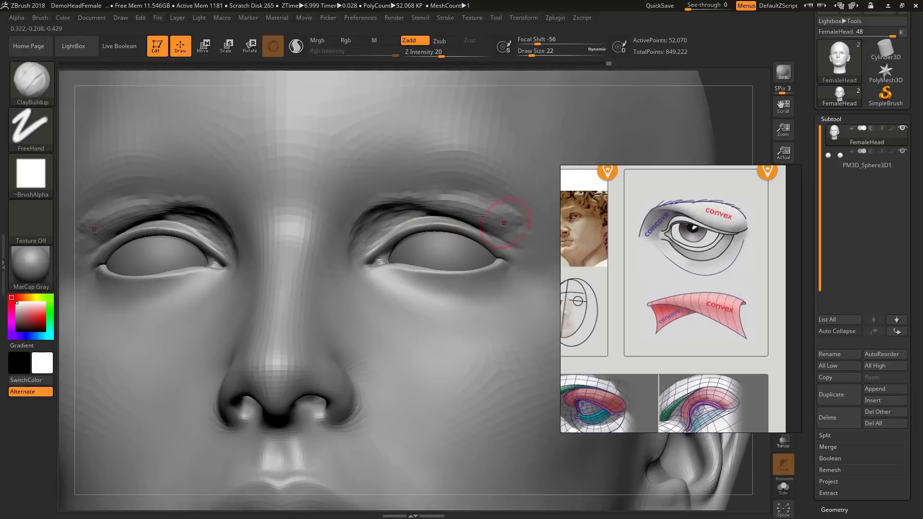
drag(459, 192, 502, 215)
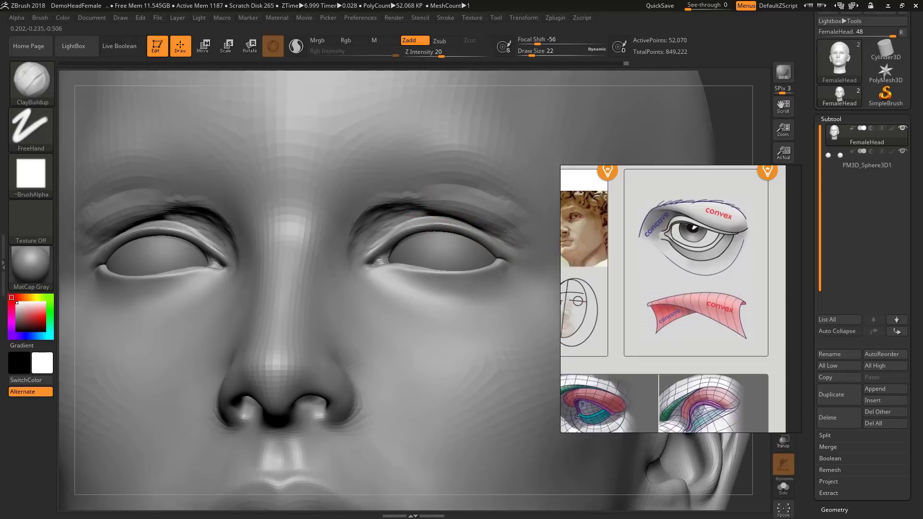
drag(453, 192, 525, 235)
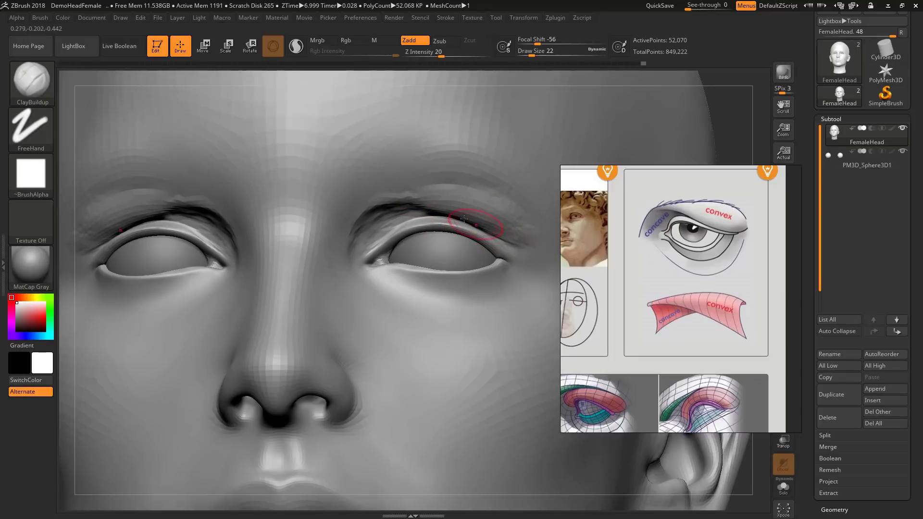
Smooth the sculpted fold above the upper eyelids from the inner corner to the outer brow
mouse_move(373, 211)
shift+mouse_down()
mouse_move(384, 204)
mouse_move(361, 231)
mouse_move(435, 191)
shift+mouse_up()
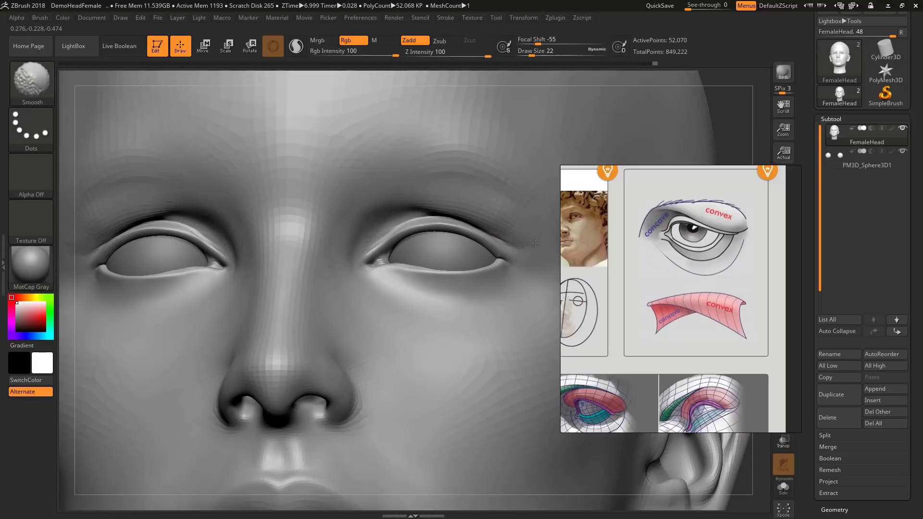
shift+drag(505, 194, 474, 194)
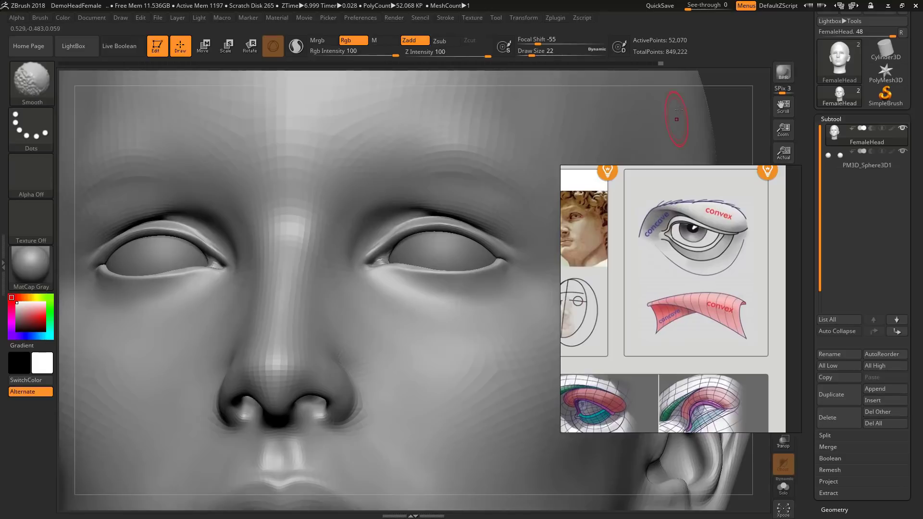
drag(741, 118, 690, 175)
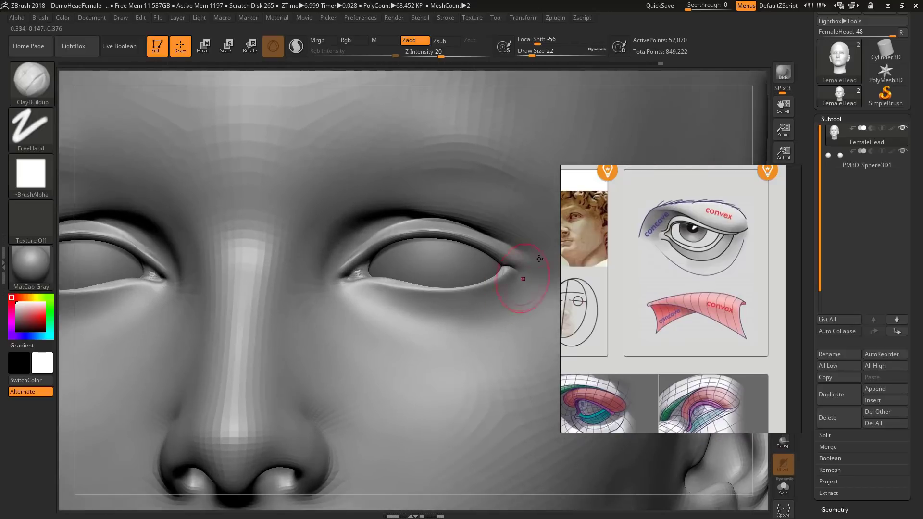
drag(769, 127, 751, 141)
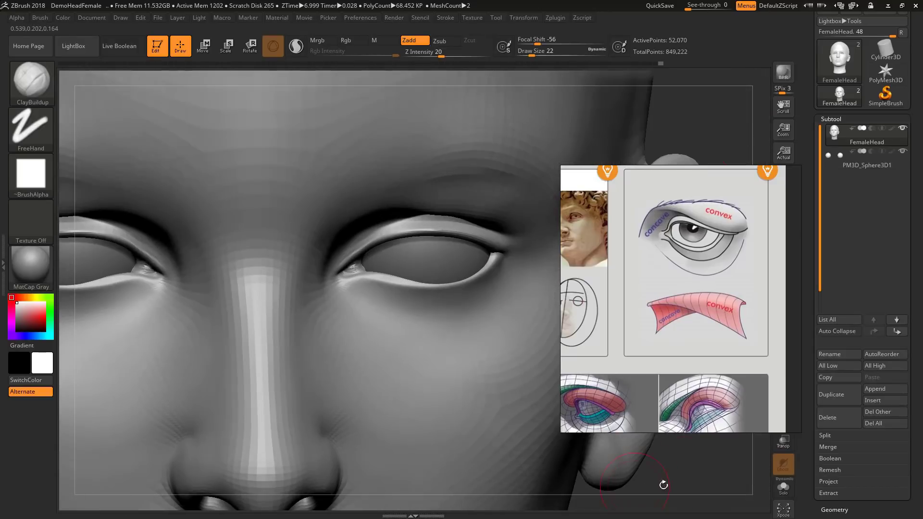
Reshape the outer part of the lower eyelid with the Move brush, raising the draw size to 33 and then 44
alt+drag(663, 485, 604, 436)
click(40, 82)
click(311, 92)
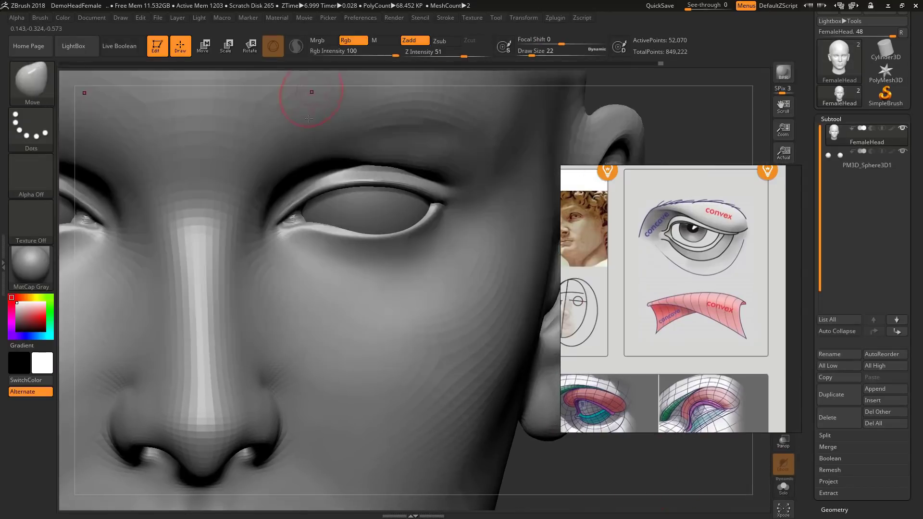
key(s)
drag(365, 238, 369, 237)
drag(688, 126, 653, 143)
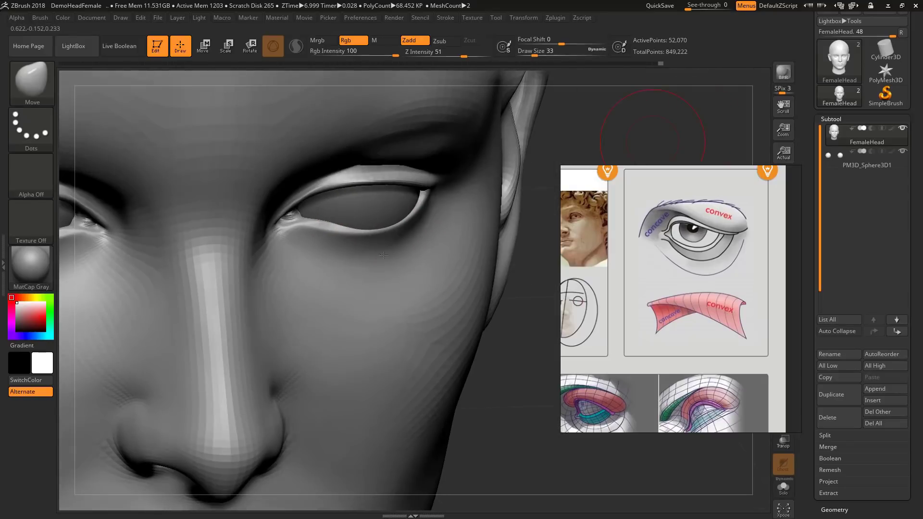
key(s)
drag(383, 225, 387, 225)
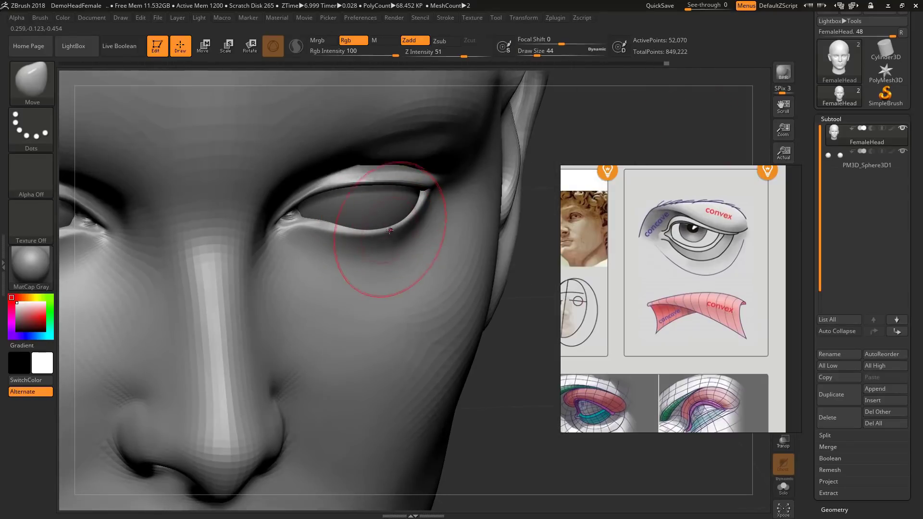
drag(587, 138, 555, 137)
alt+drag(576, 104, 592, 99)
alt+drag(601, 149, 606, 159)
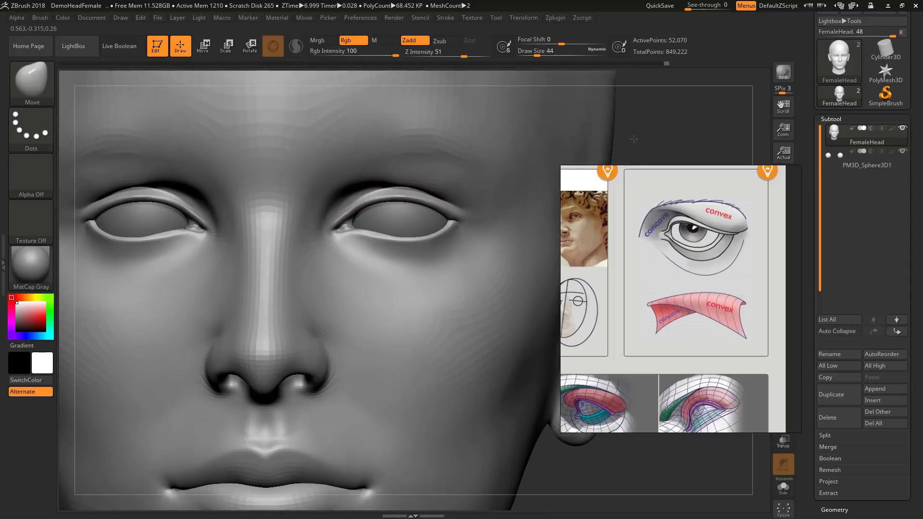
Select the eyeballs and mask a round iris area at the center of each with the MaskPen brush at draw size 14
alt+drag(634, 135, 627, 147)
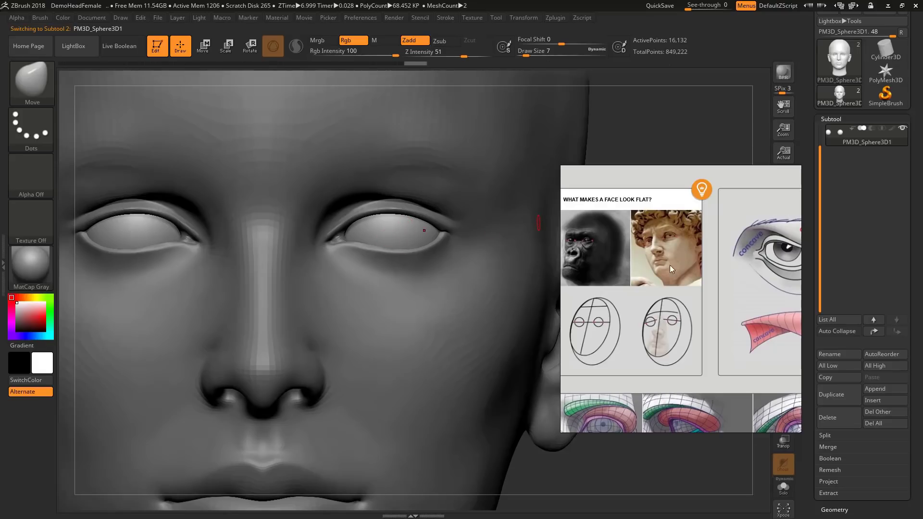
scroll(678, 299, down, 5)
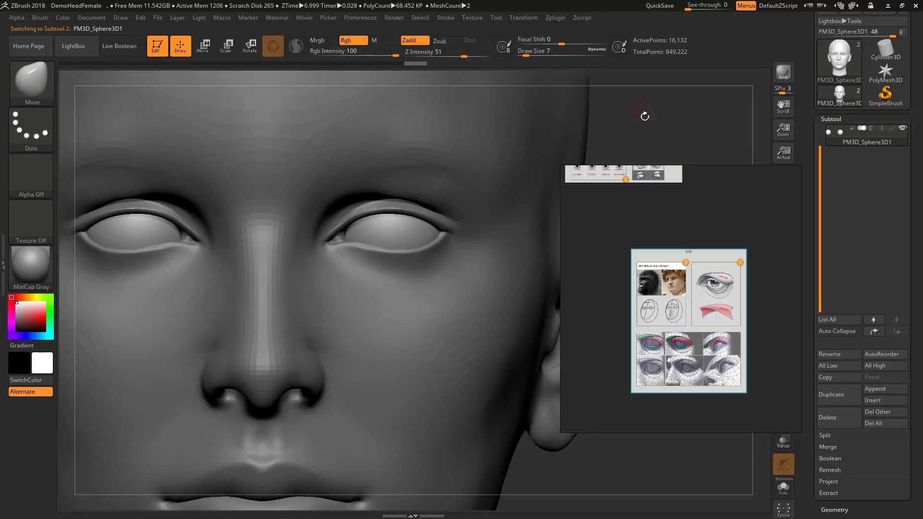
drag(644, 116, 532, 166)
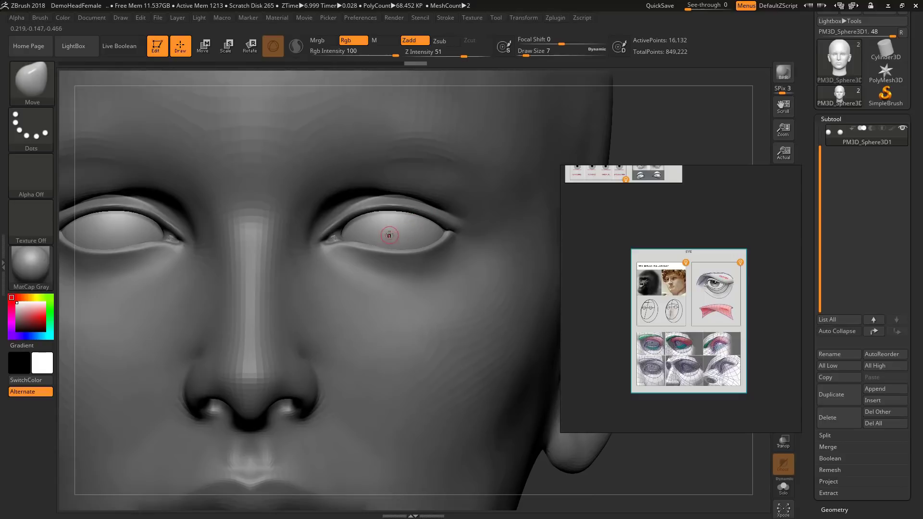
key(s)
drag(391, 235, 394, 234)
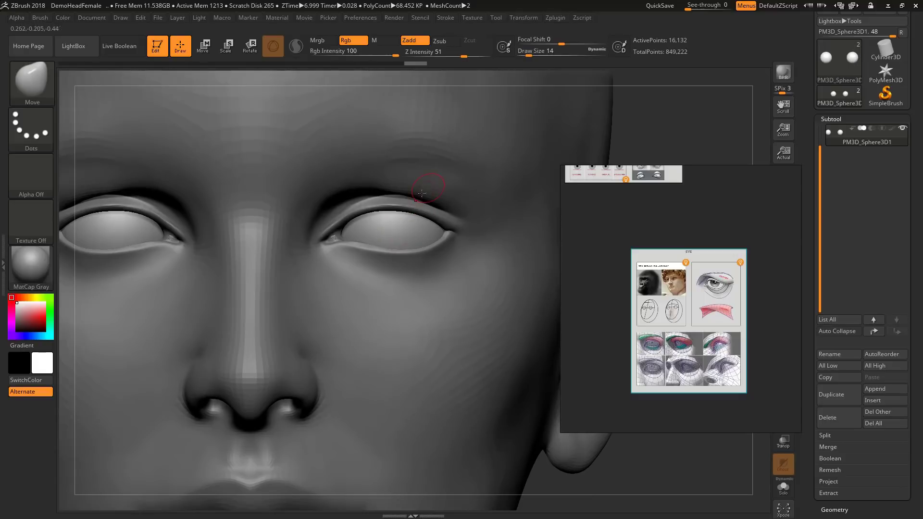
key(ctrl)
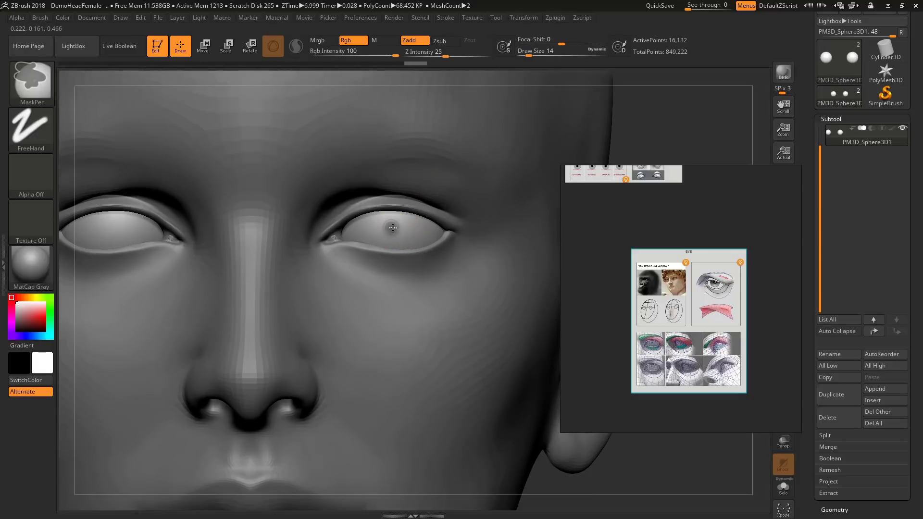
key(ctrl)
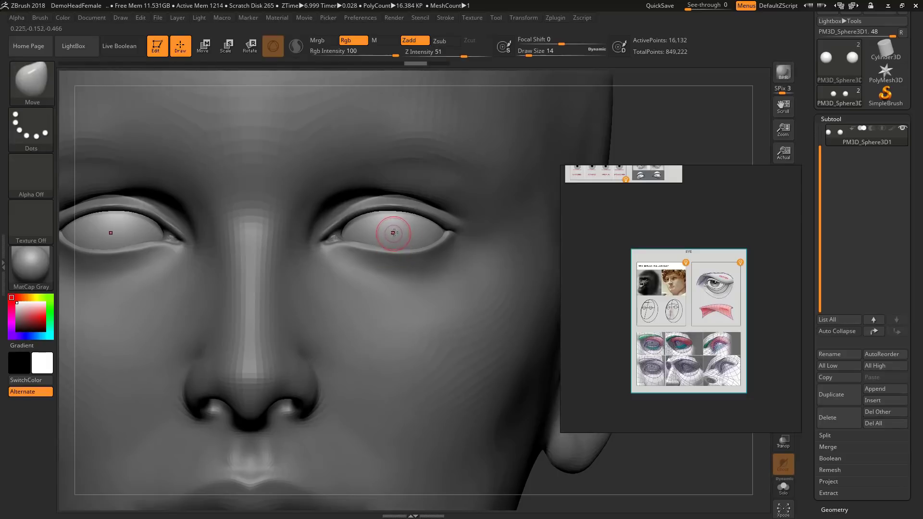
key(ctrl)
key(ctrl)
mouse_move(396, 234)
ctrl+mouse_down()
mouse_move(378, 236)
mouse_move(397, 238)
mouse_move(405, 224)
mouse_move(393, 239)
ctrl+mouse_up()
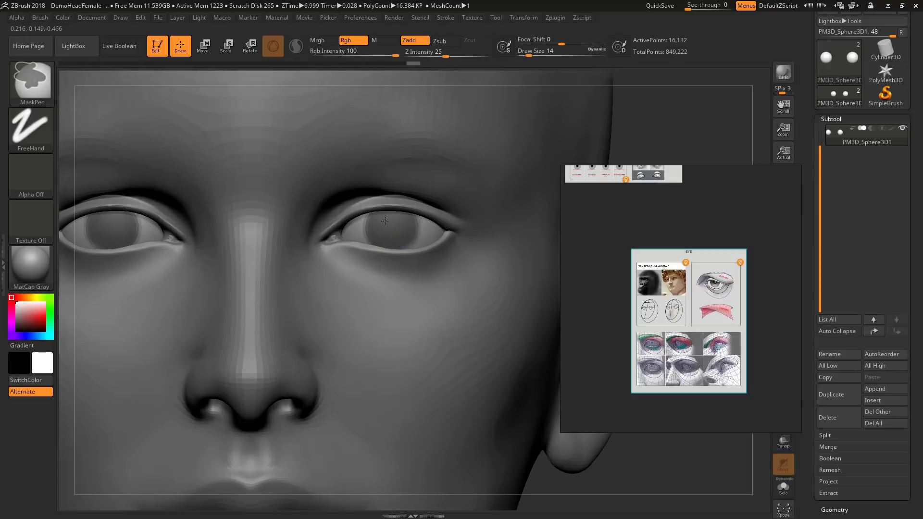
Invert the iris mask and pull the cornea forward on the eyeballs with the Move brush at draw size 39
ctrl+click(651, 125)
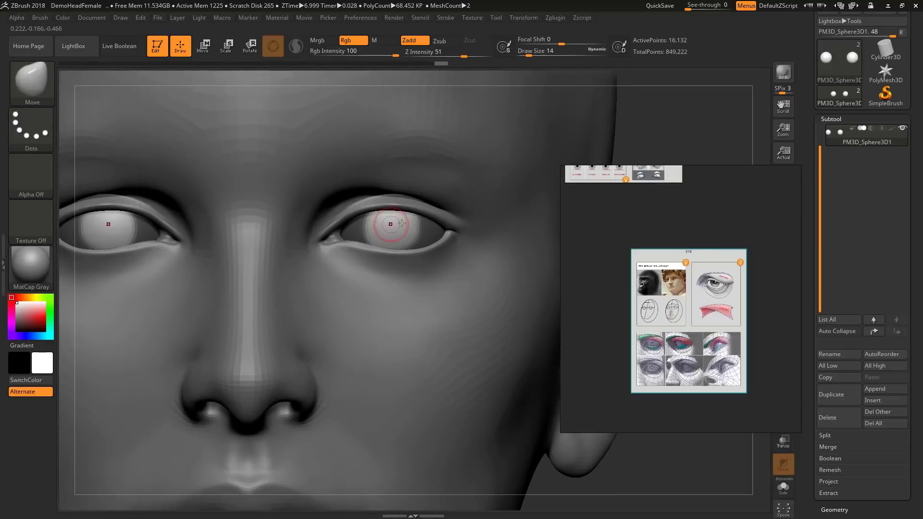
mouse_move(637, 102)
mouse_down()
mouse_move(553, 103)
mouse_move(597, 99)
mouse_up()
click(32, 82)
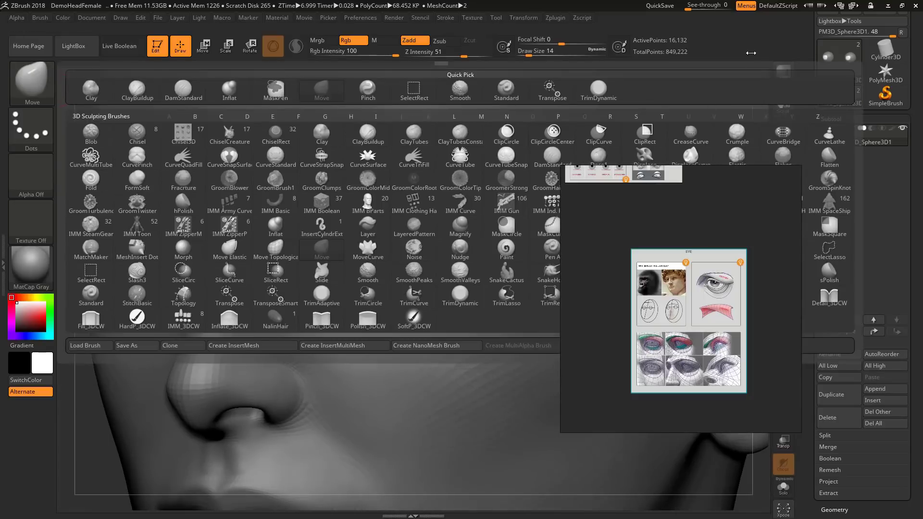
click(532, 55)
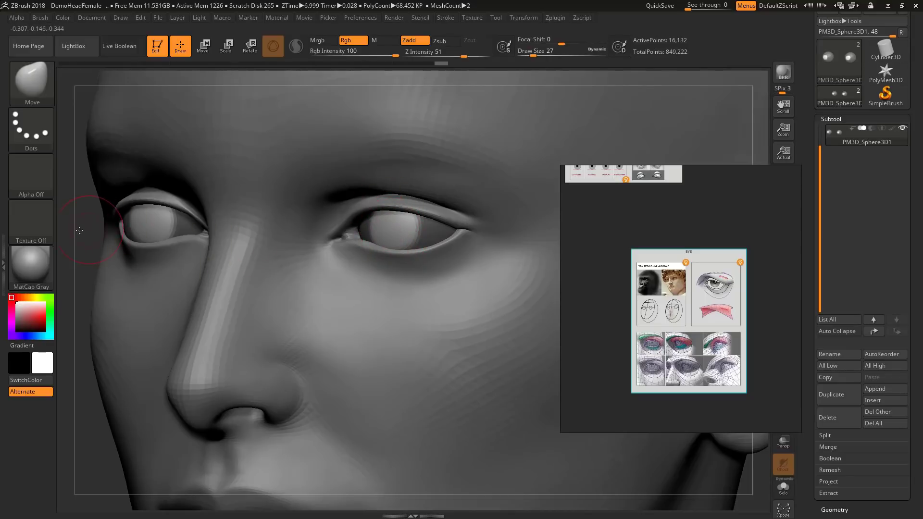
drag(80, 233, 70, 234)
key(s)
drag(386, 229, 383, 228)
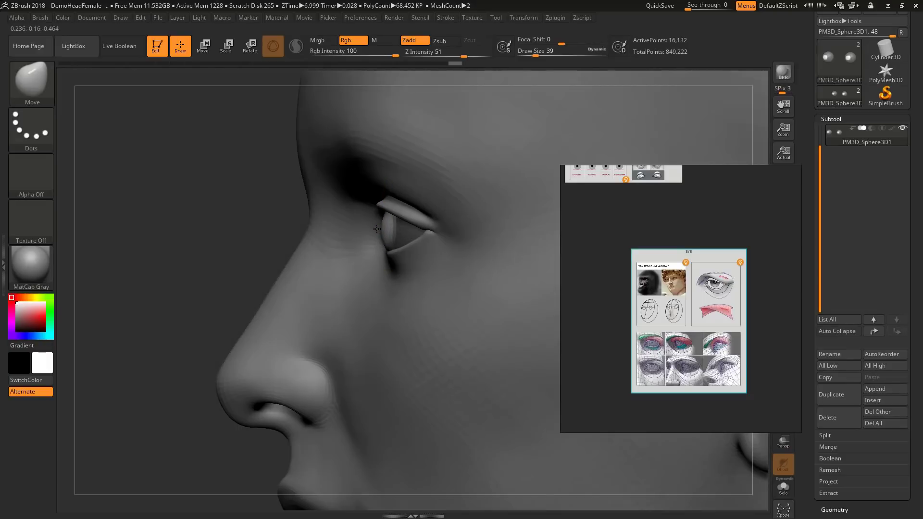
Refine the cornea bulge as seen from below with the Move brush at draw size 29 and then 35
drag(224, 229, 378, 221)
drag(677, 68, 676, 40)
key(s)
drag(372, 222, 368, 223)
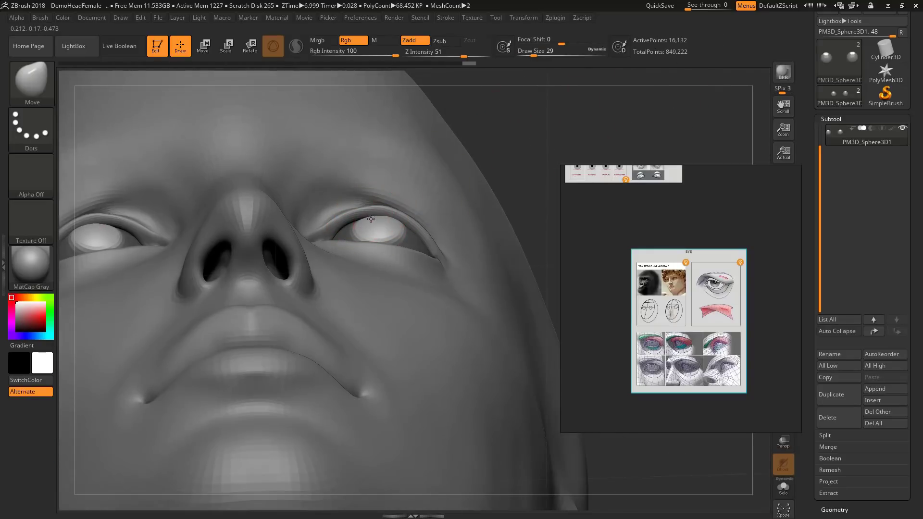
drag(525, 140, 393, 193)
key(s)
drag(374, 229, 374, 216)
key(s)
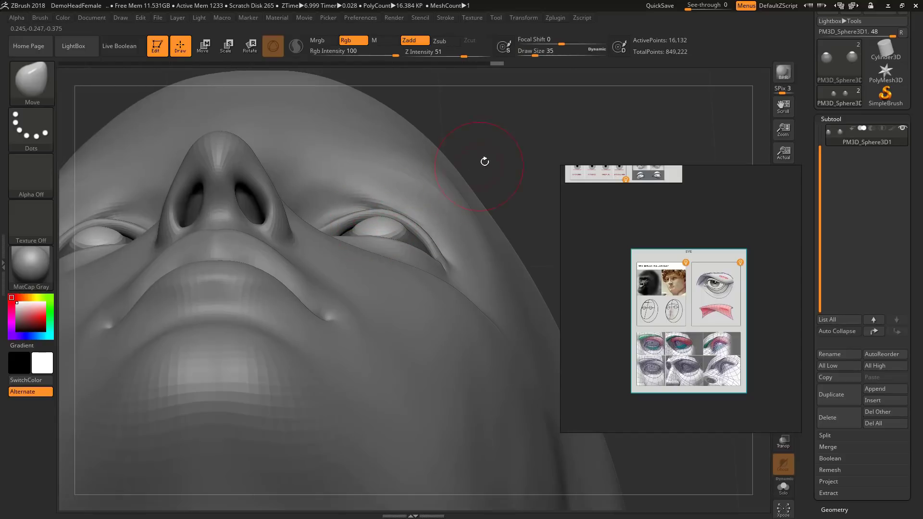
Smooth the transition of the cornea bulge into the eyeball and clear the iris mask
key(ctrl)
key(ctrl+shift+z)
key(ctrl+shift+z)
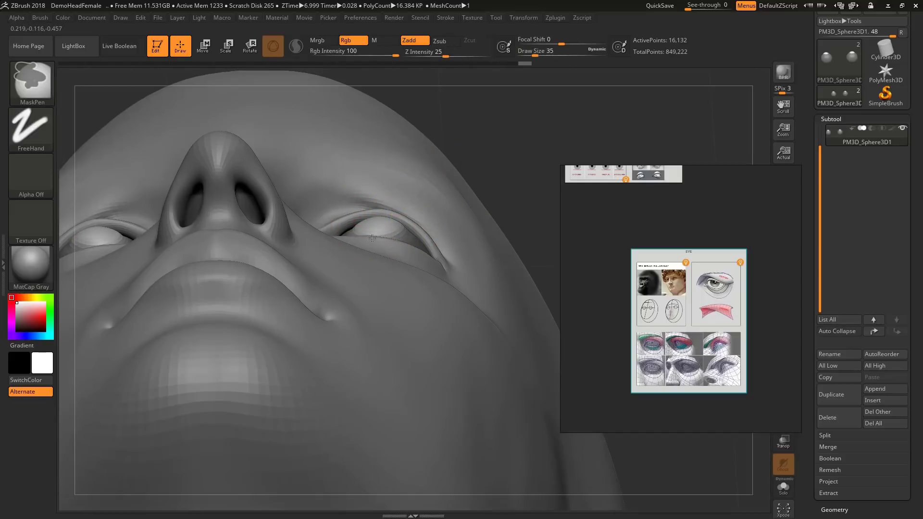
key(ctrl+shift+z)
mouse_move(517, 121)
mouse_down()
mouse_move(536, 192)
mouse_move(509, 202)
mouse_up()
shift+drag(366, 236, 377, 239)
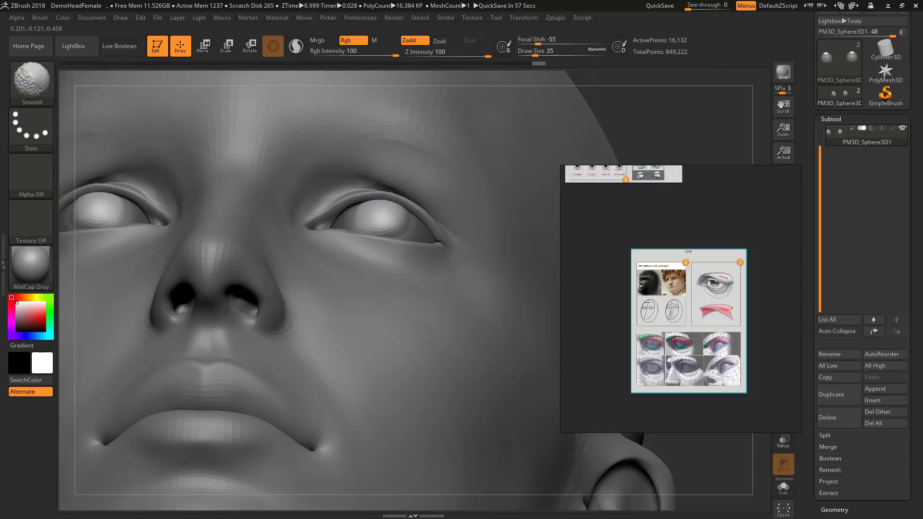
ctrl+drag(631, 106, 645, 137)
drag(639, 116, 645, 202)
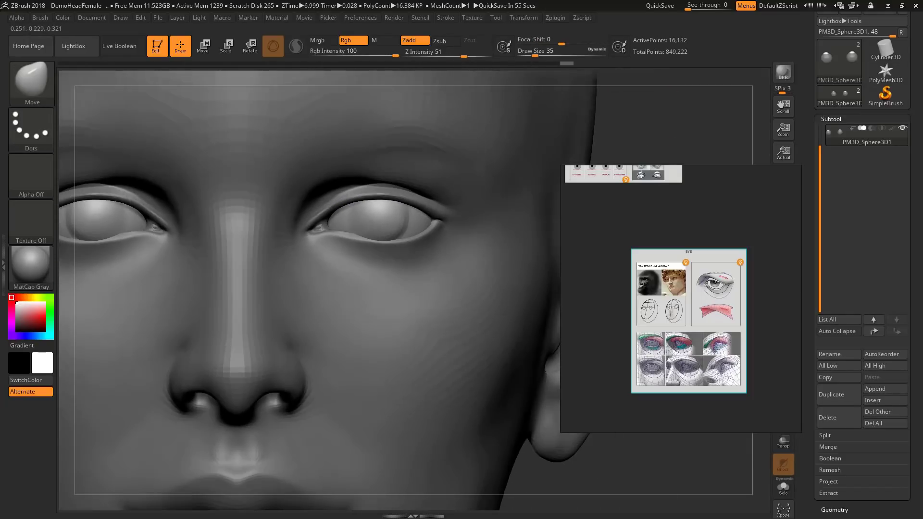
Adjust the unmasked cornea bulge with the Move brush at draw size 20, and smooth its surface at draw size 12
key(s)
mouse_move(402, 217)
mouse_down()
mouse_move(407, 228)
mouse_move(390, 239)
mouse_move(404, 217)
mouse_move(404, 251)
mouse_up()
key(shift)
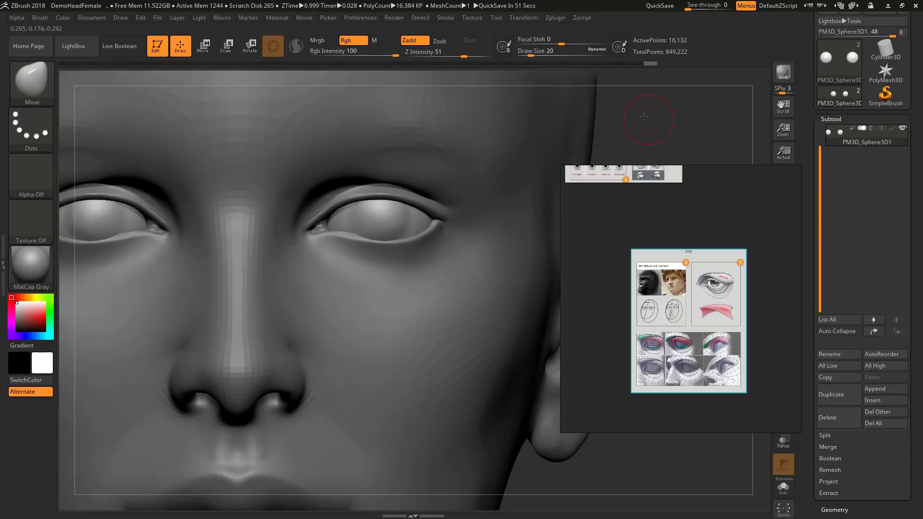
mouse_move(643, 117)
alt+mouse_down()
mouse_move(529, 117)
mouse_move(564, 140)
mouse_move(493, 141)
mouse_move(535, 145)
mouse_move(579, 123)
alt+mouse_up()
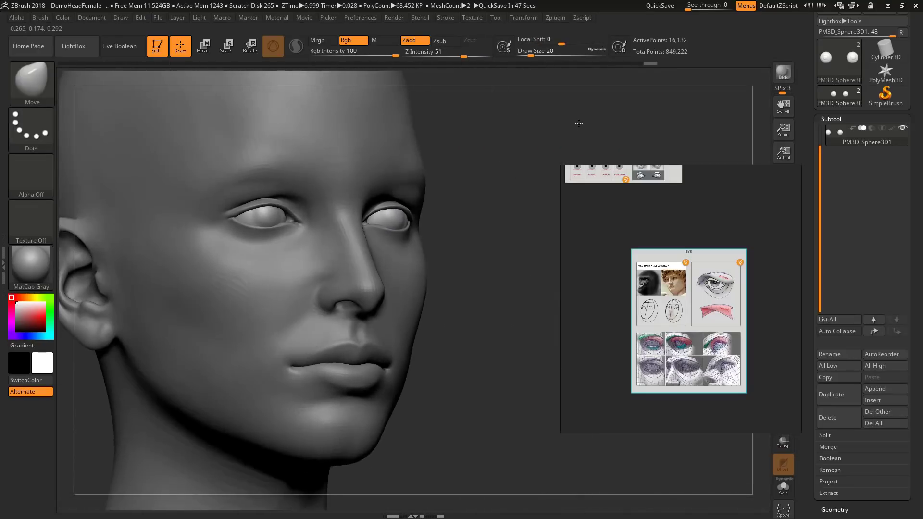
mouse_move(546, 174)
alt+mouse_down()
mouse_move(515, 186)
mouse_move(523, 176)
mouse_move(496, 169)
mouse_move(535, 155)
mouse_move(532, 168)
alt+mouse_up()
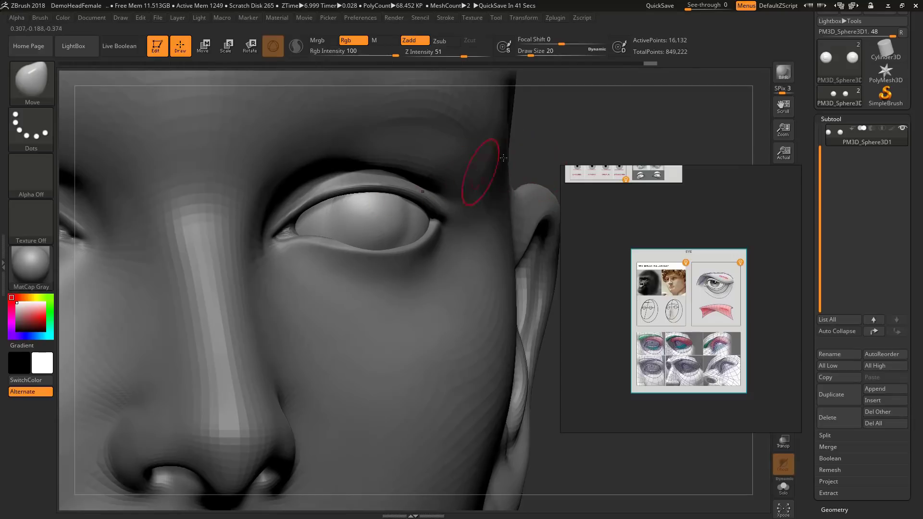
drag(556, 120, 511, 131)
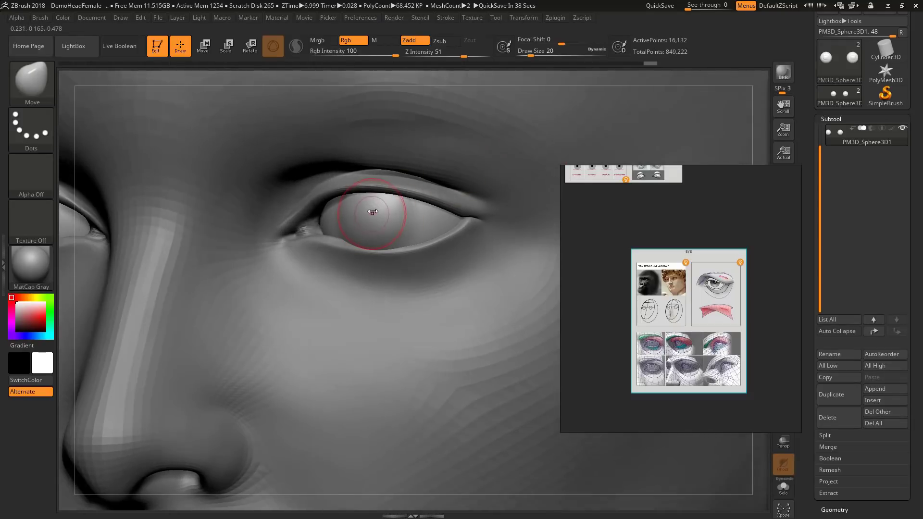
key([)
key(shift)
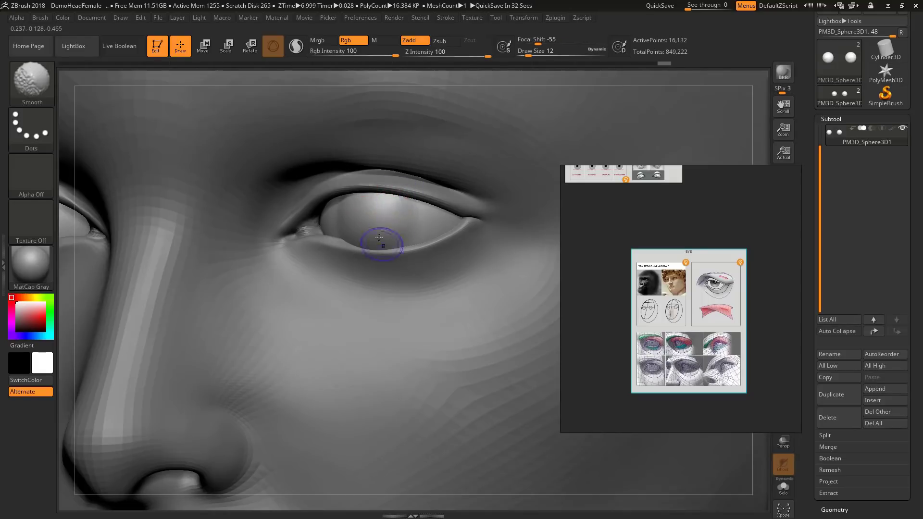
mouse_move(391, 196)
shift+mouse_down()
mouse_move(380, 231)
mouse_move(406, 186)
mouse_move(364, 261)
mouse_move(383, 220)
shift+mouse_up()
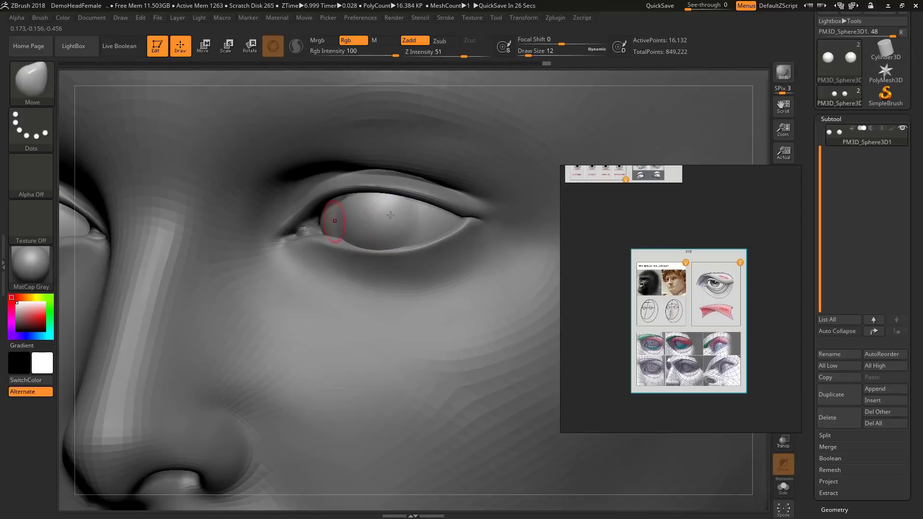
Examine the reference diagrams showing how the cornea pushes outward and changes the eyelid shape
scroll(708, 342, down, 3)
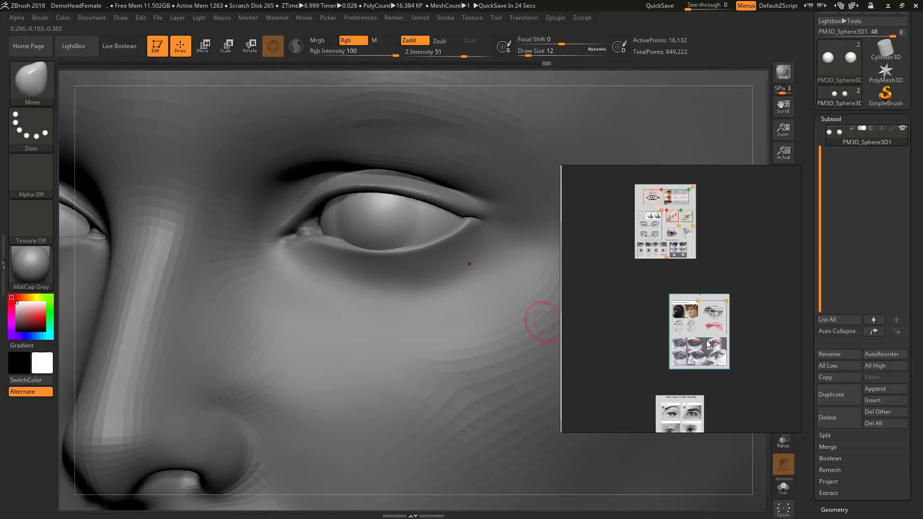
right_drag(709, 342, 677, 287)
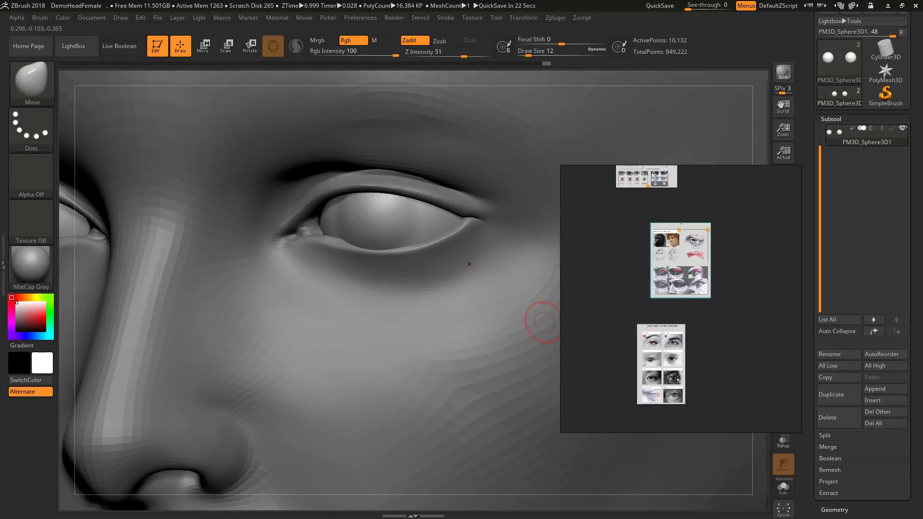
scroll(693, 337, down, 1)
middle_drag(687, 358, 722, 327)
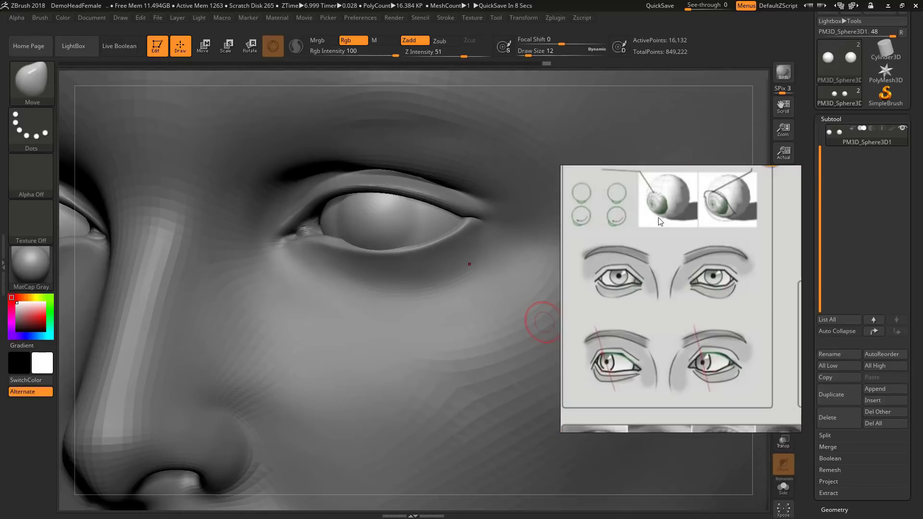
middle_drag(682, 202, 675, 243)
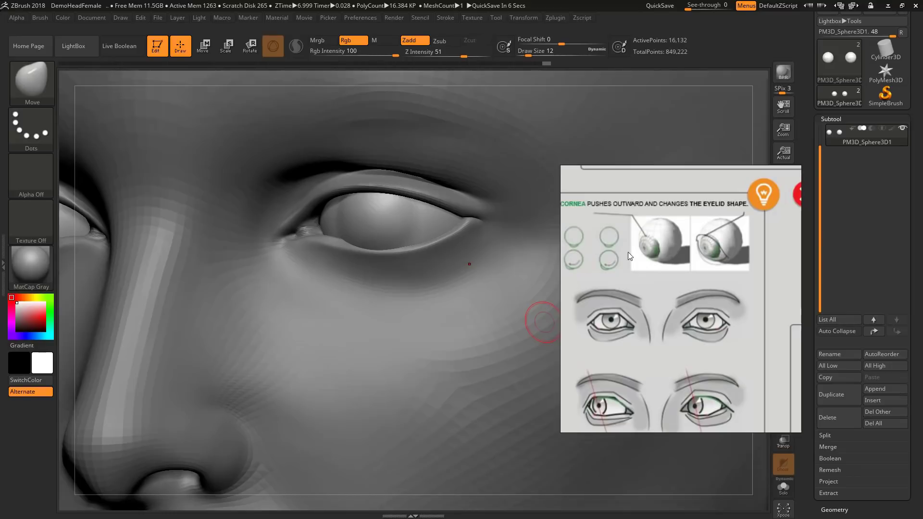
scroll(639, 293, down, 4)
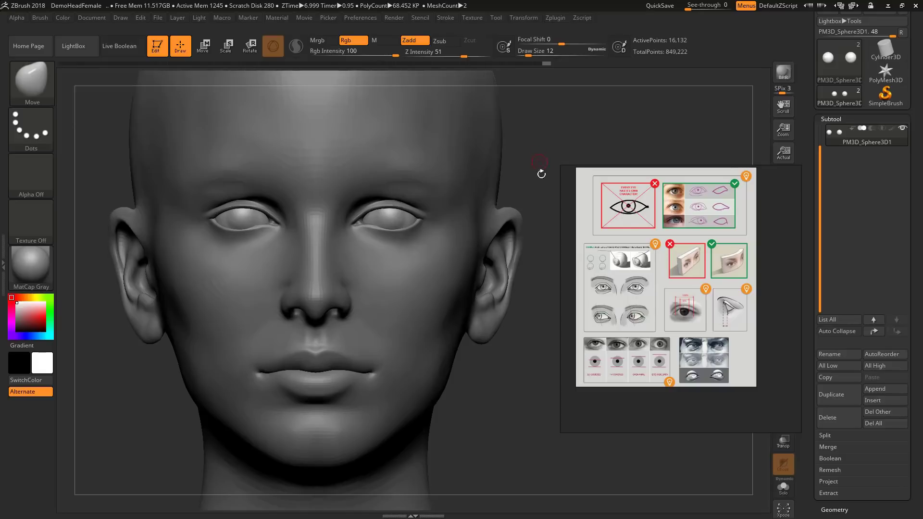
Study the reference sheet comparing adult female, male, baby, child, Asian, Black, classical sculpture and senior eyes
scroll(653, 349, down, 4)
middle_drag(652, 346, 631, 202)
middle_drag(641, 390, 668, 240)
scroll(668, 242, down, 1)
scroll(669, 243, up, 4)
middle_drag(685, 284, 630, 250)
scroll(651, 258, up, 3)
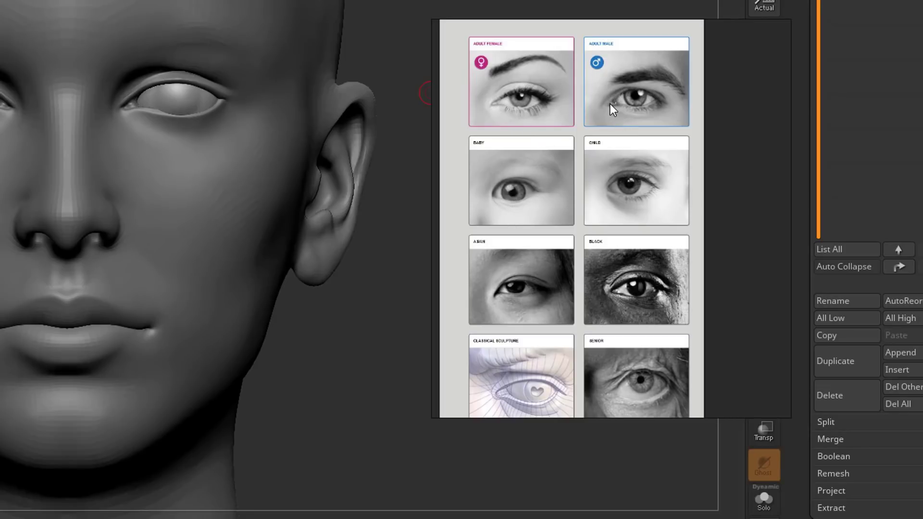
middle_drag(506, 313, 502, 283)
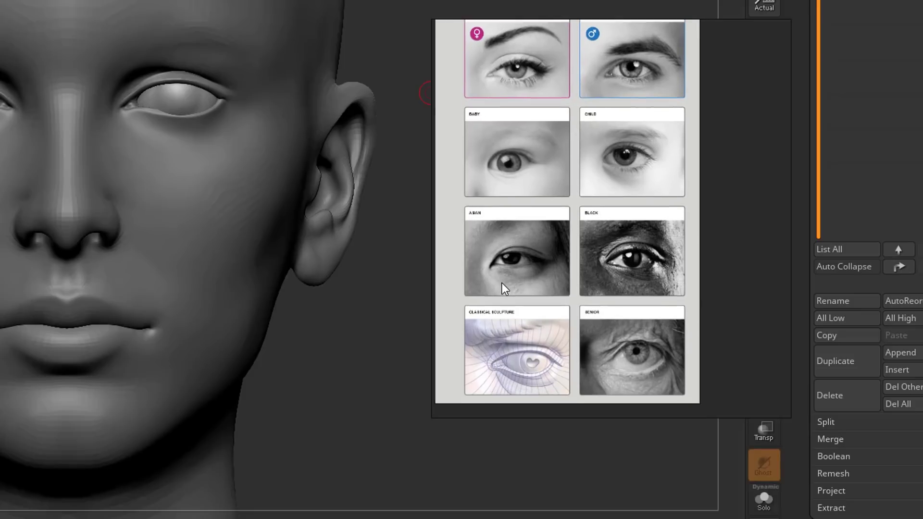